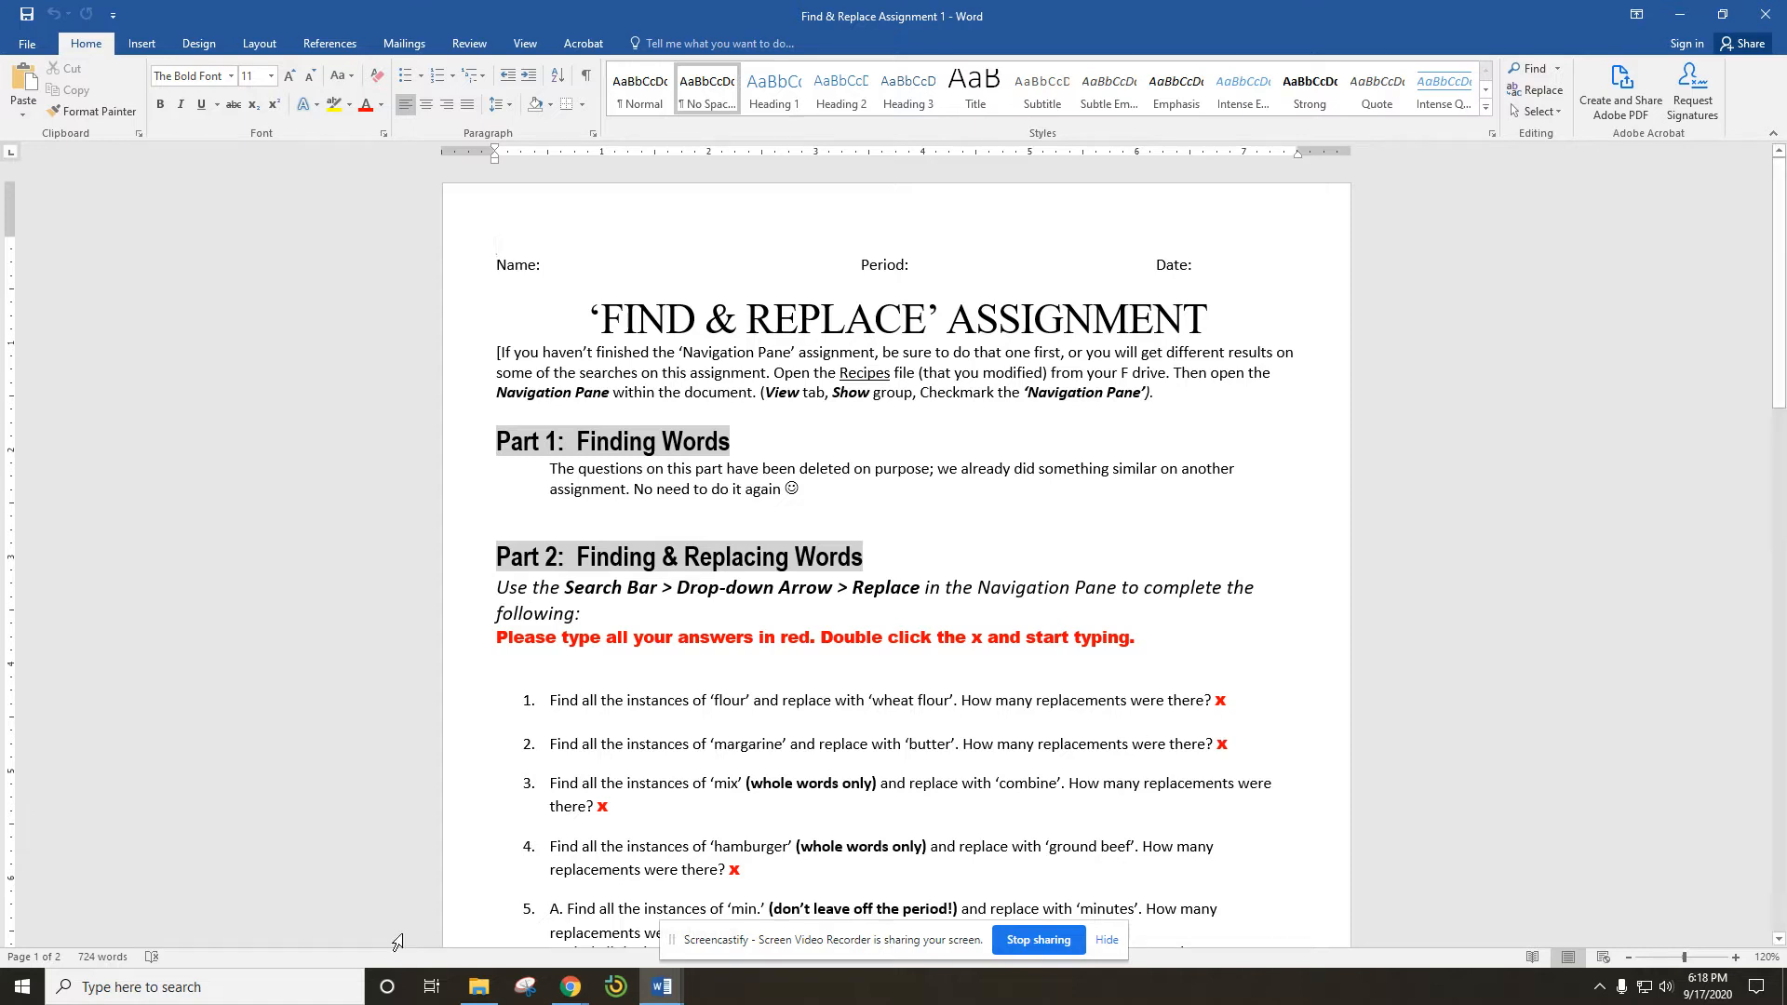
Switch to the document "Recipes--headings in order" and search it for "beef" from the navigation pane.
click(654, 994)
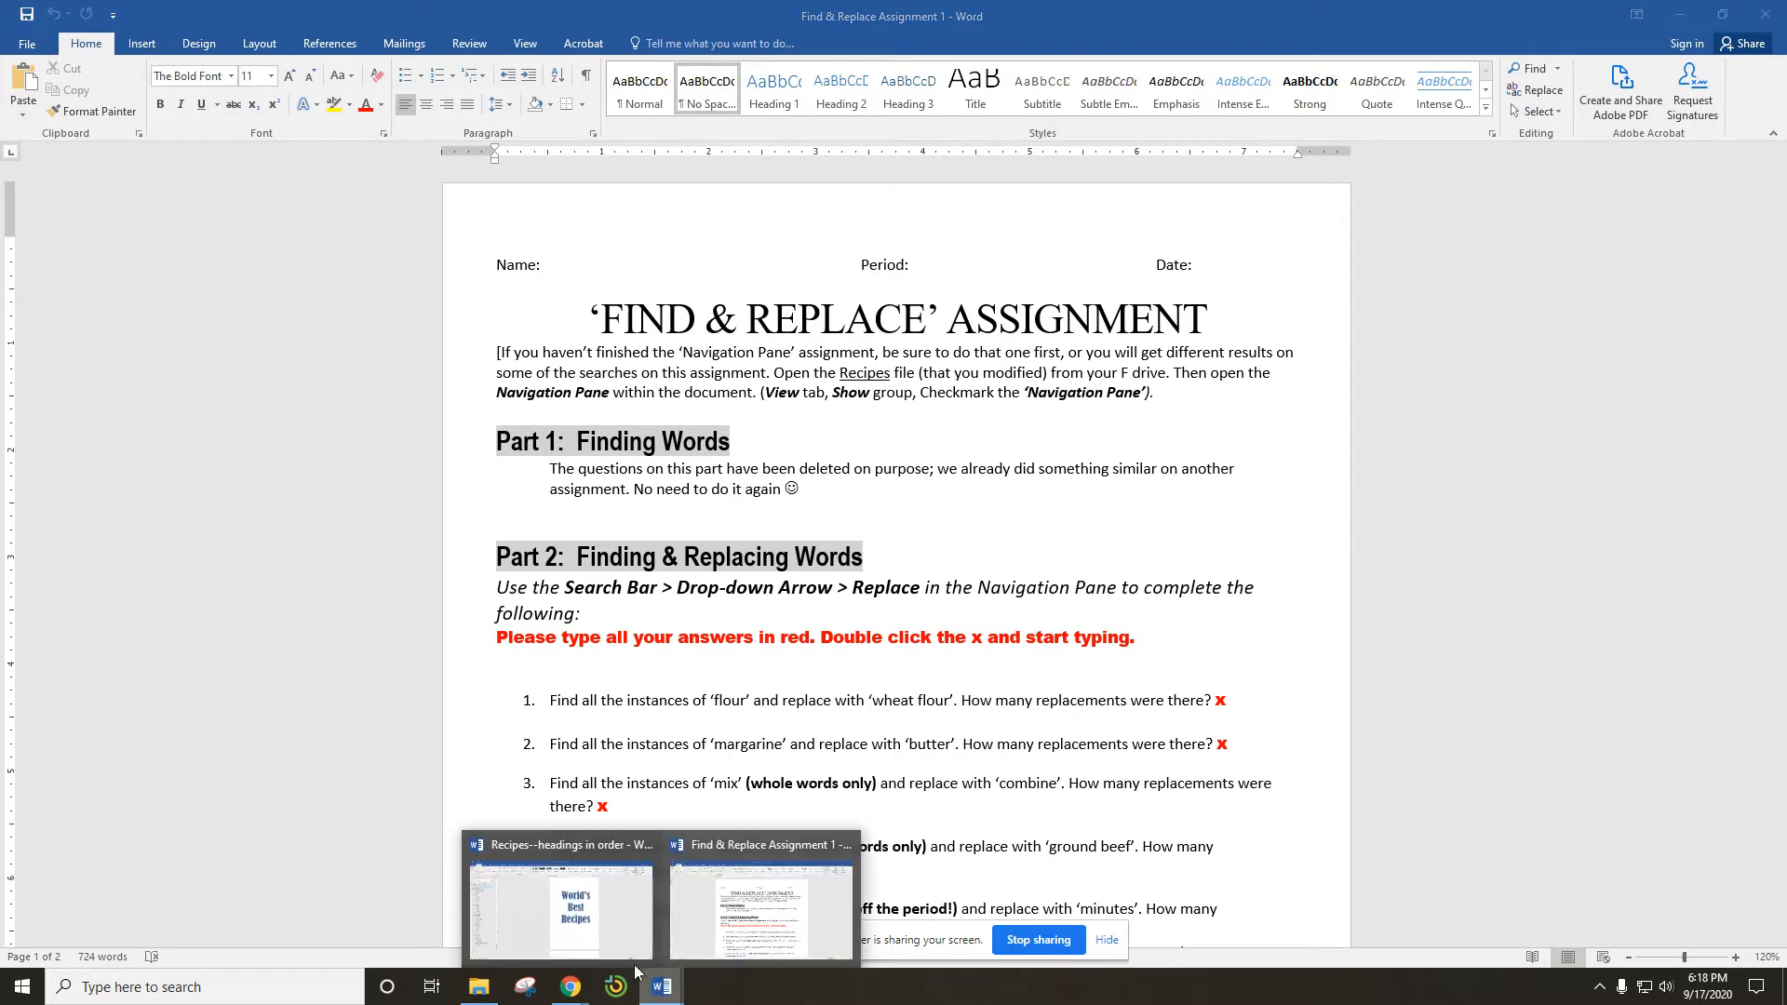
click(611, 929)
click(119, 200)
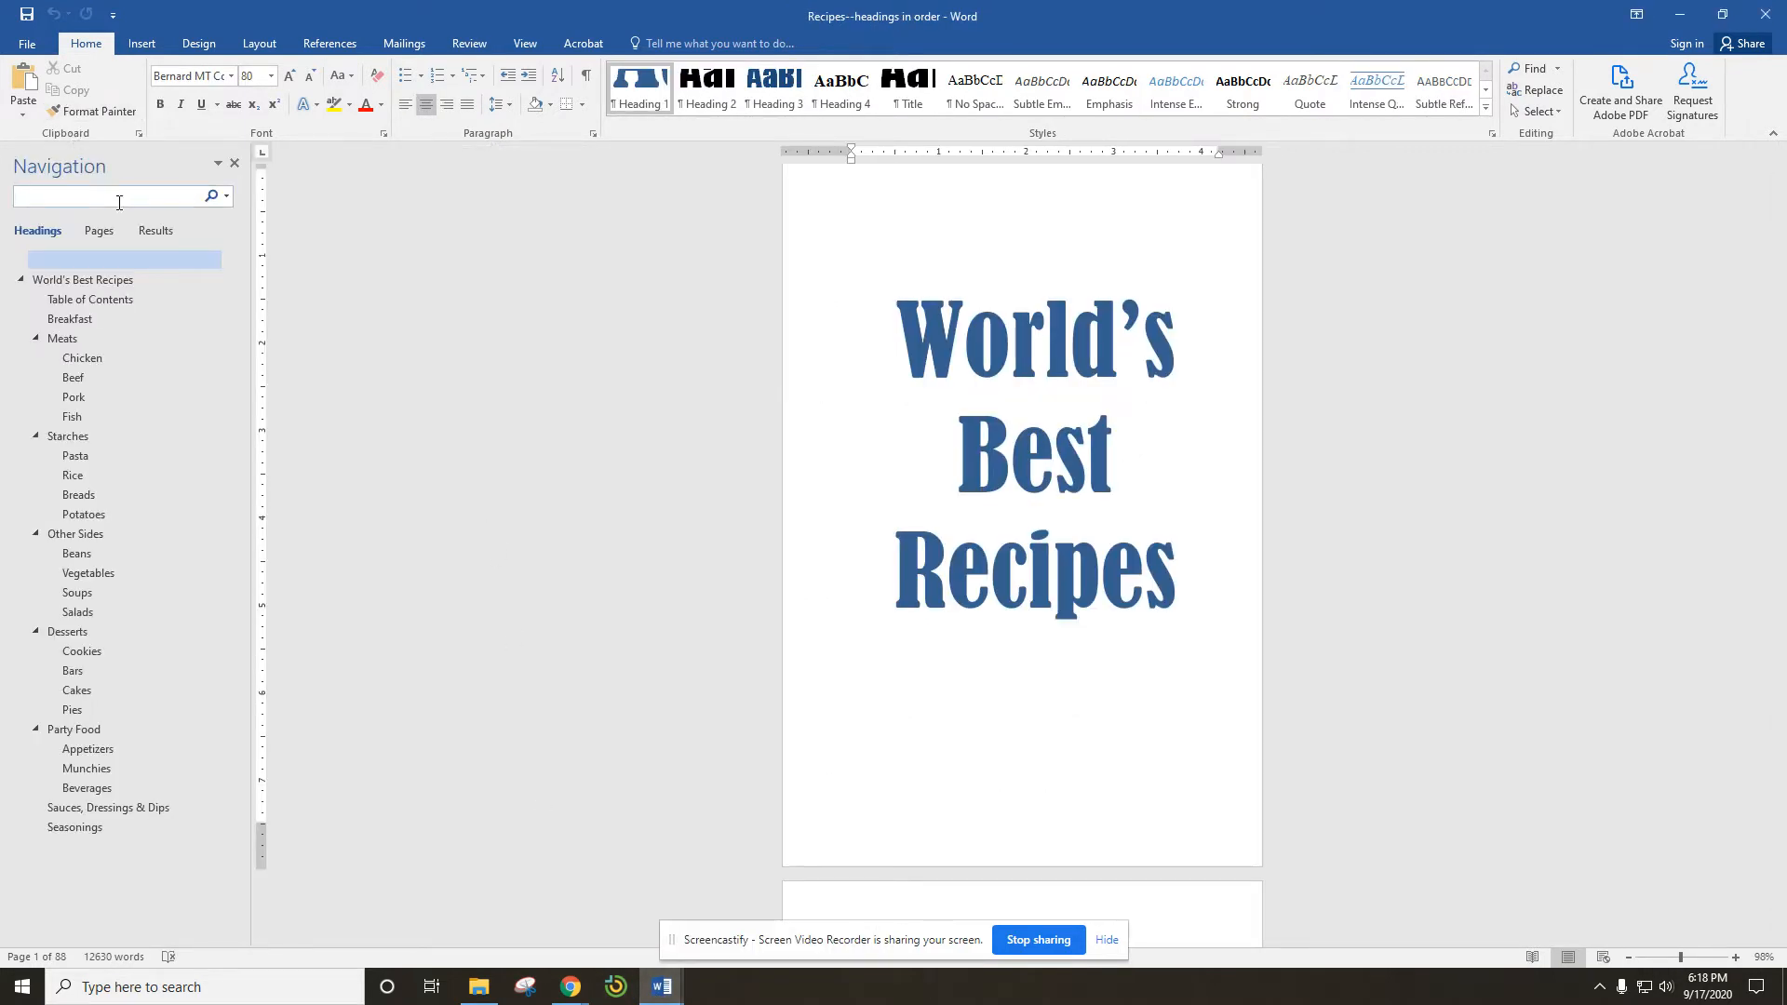
text(beef)
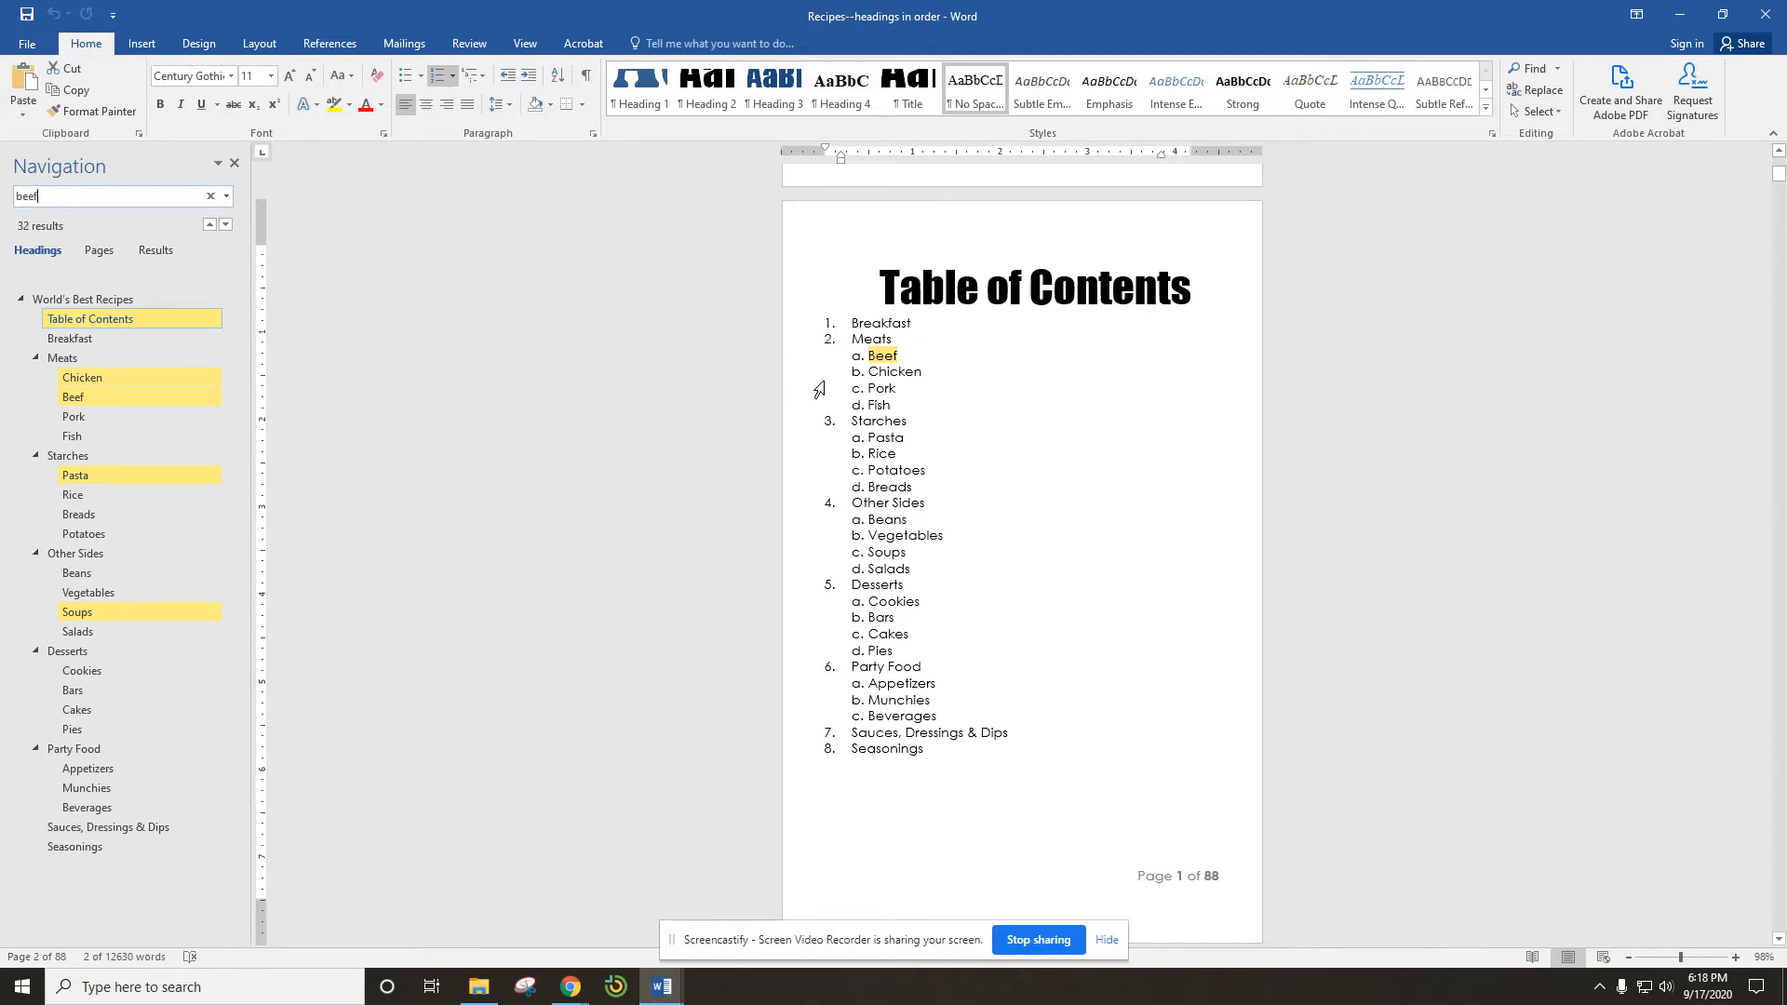
Look through the Table of Contents, Breakfast and Chicken pages for the highlighted occurrences of "beef".
scroll(989, 415, up, 10)
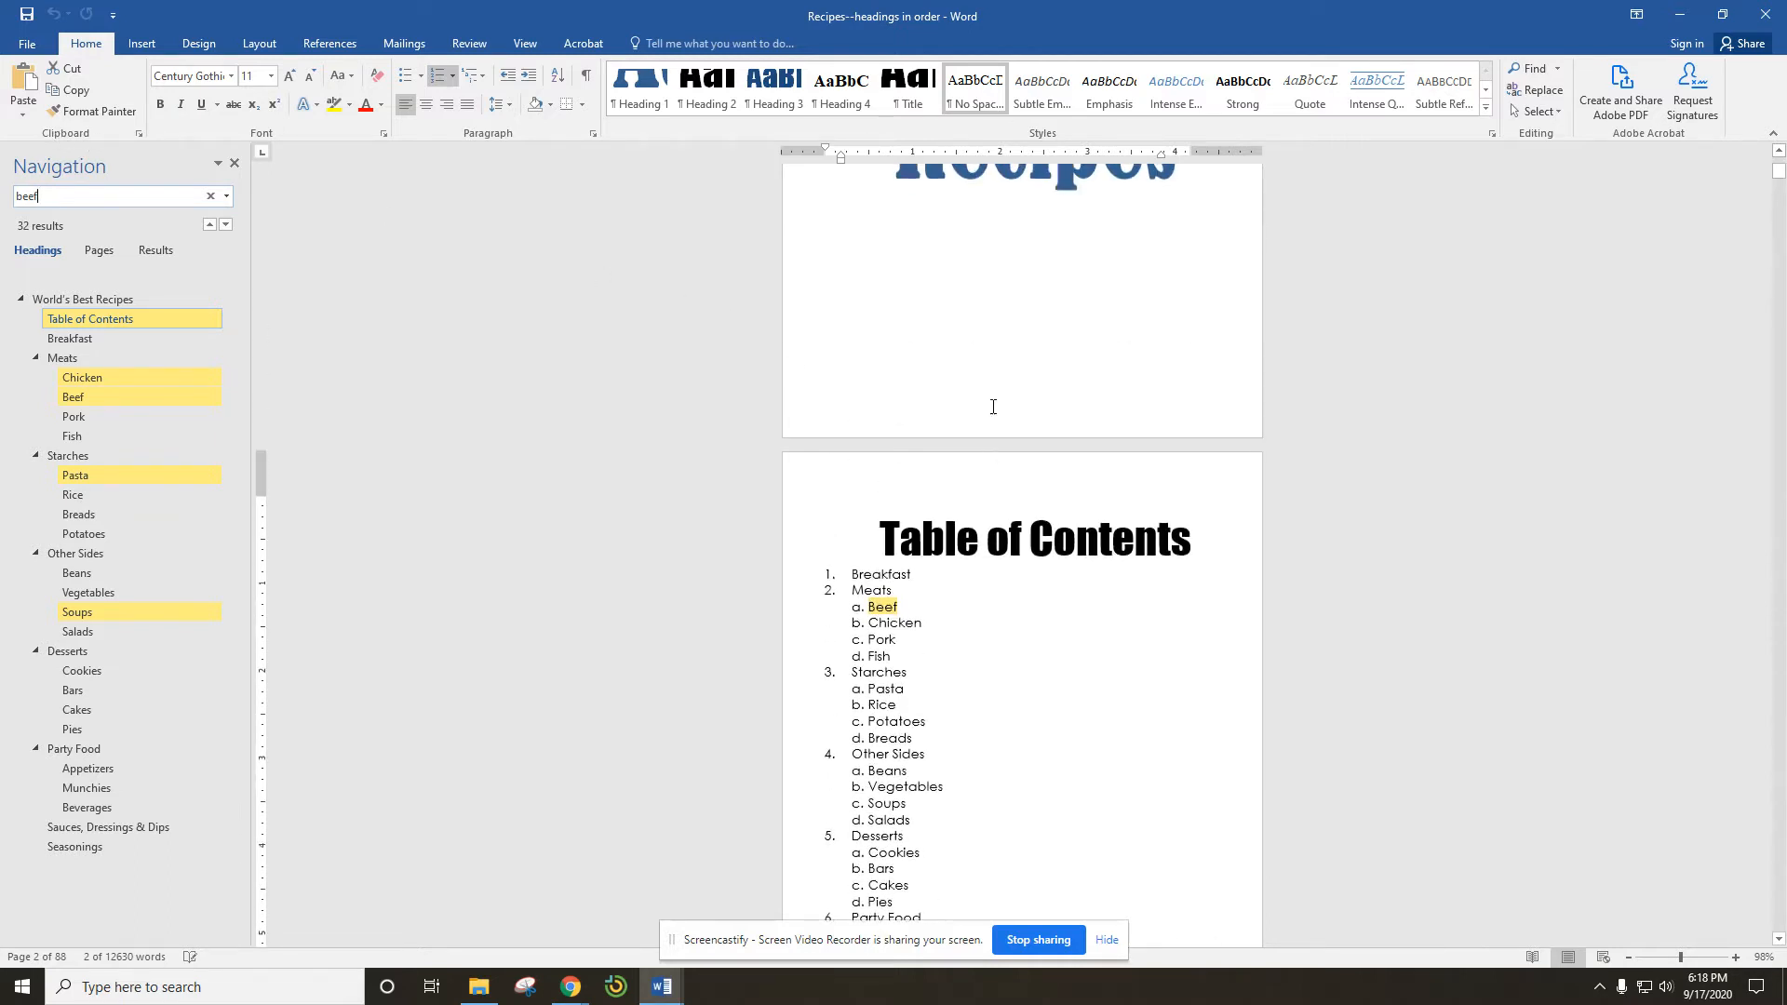
scroll(994, 389, down, 8)
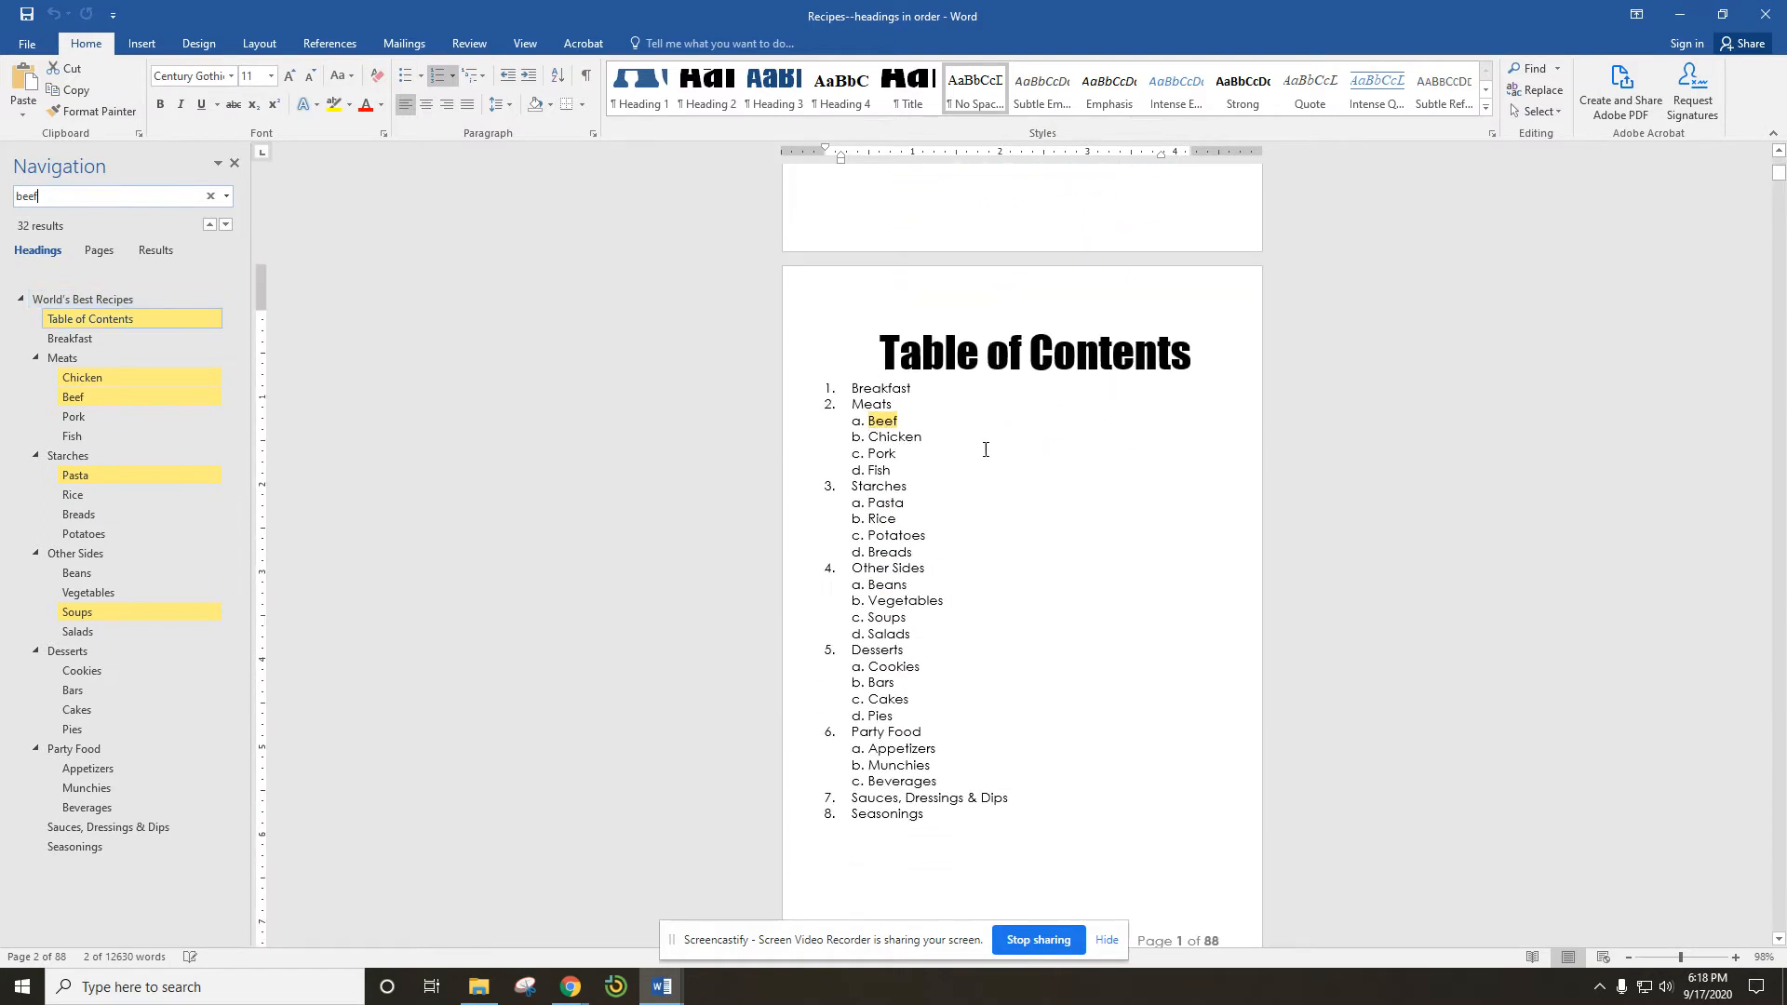
click(907, 420)
scroll(986, 451, down, 15)
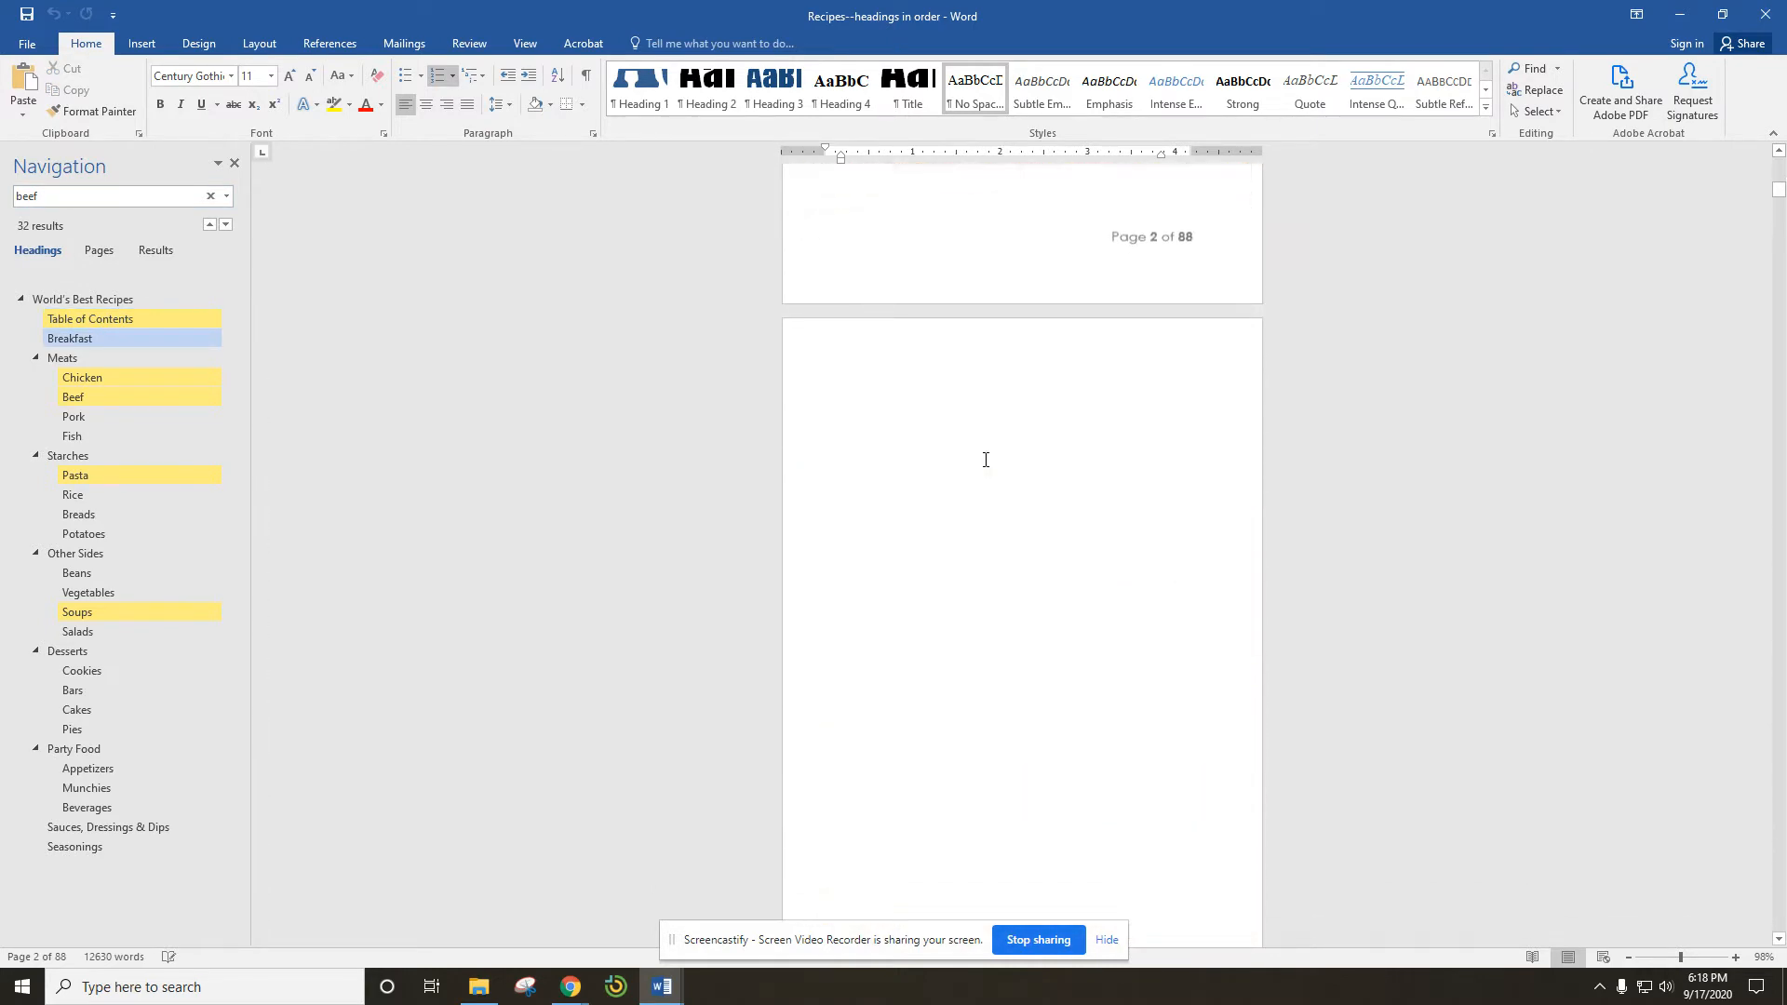
scroll(986, 460, down, 20)
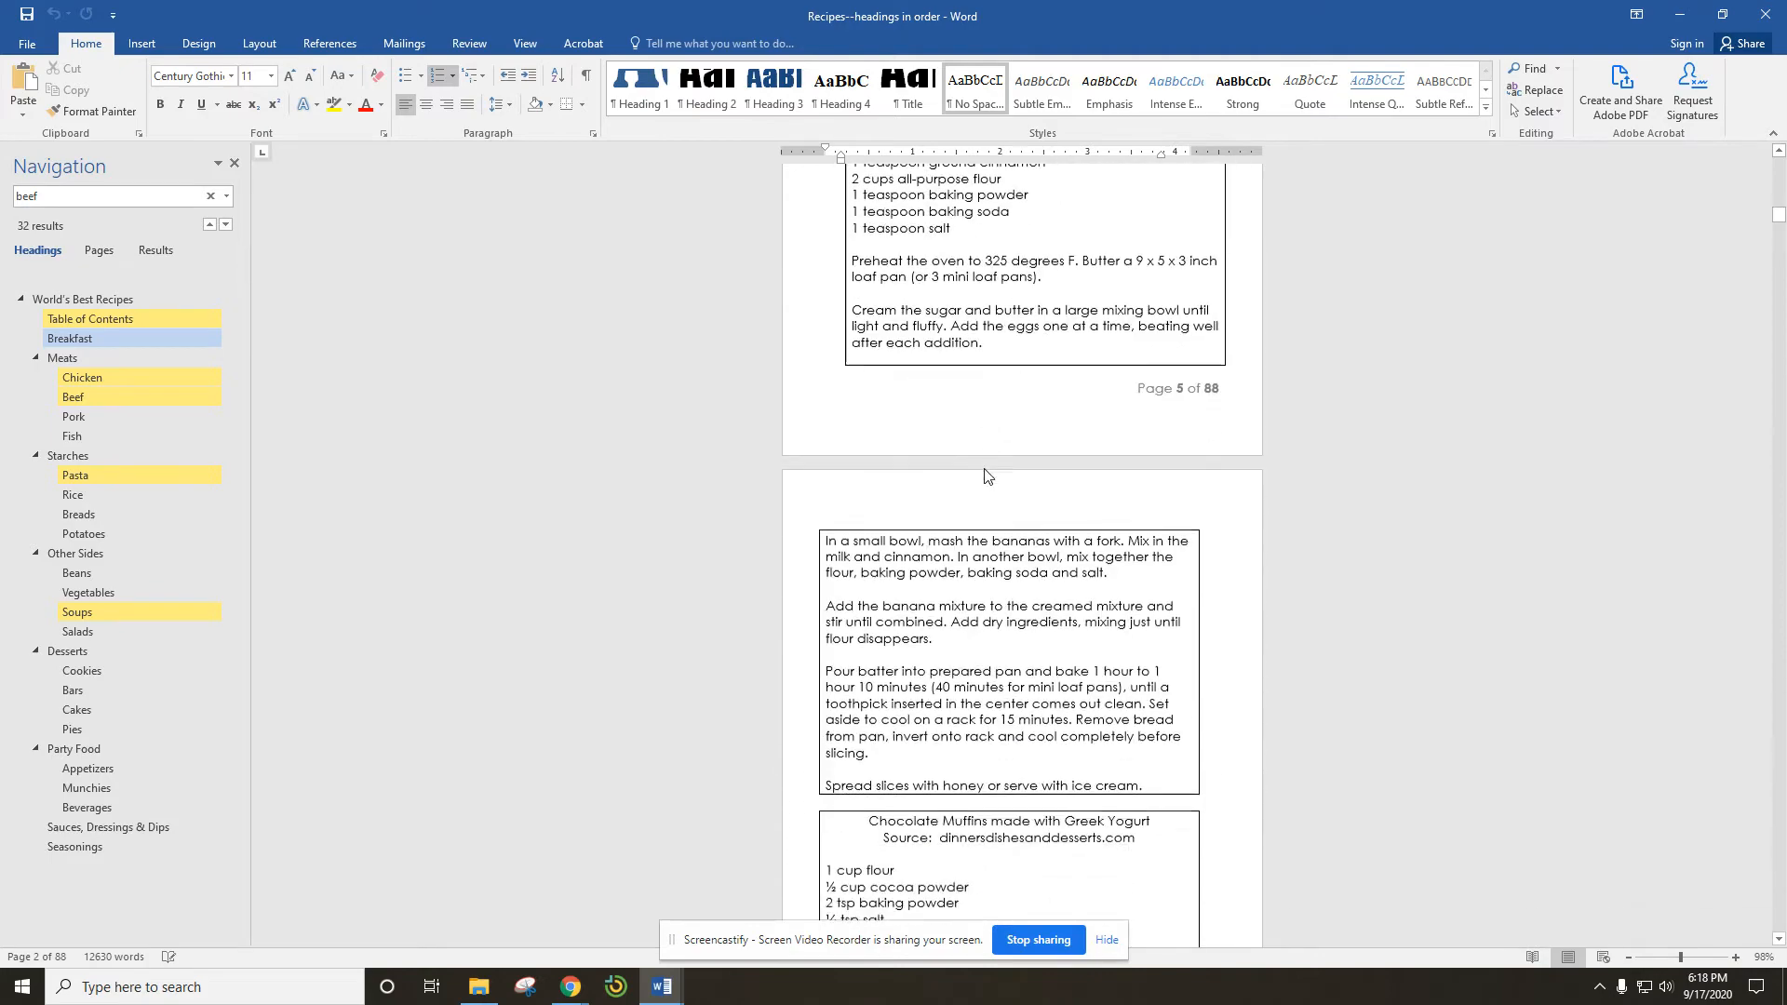
scroll(986, 475, down, 20)
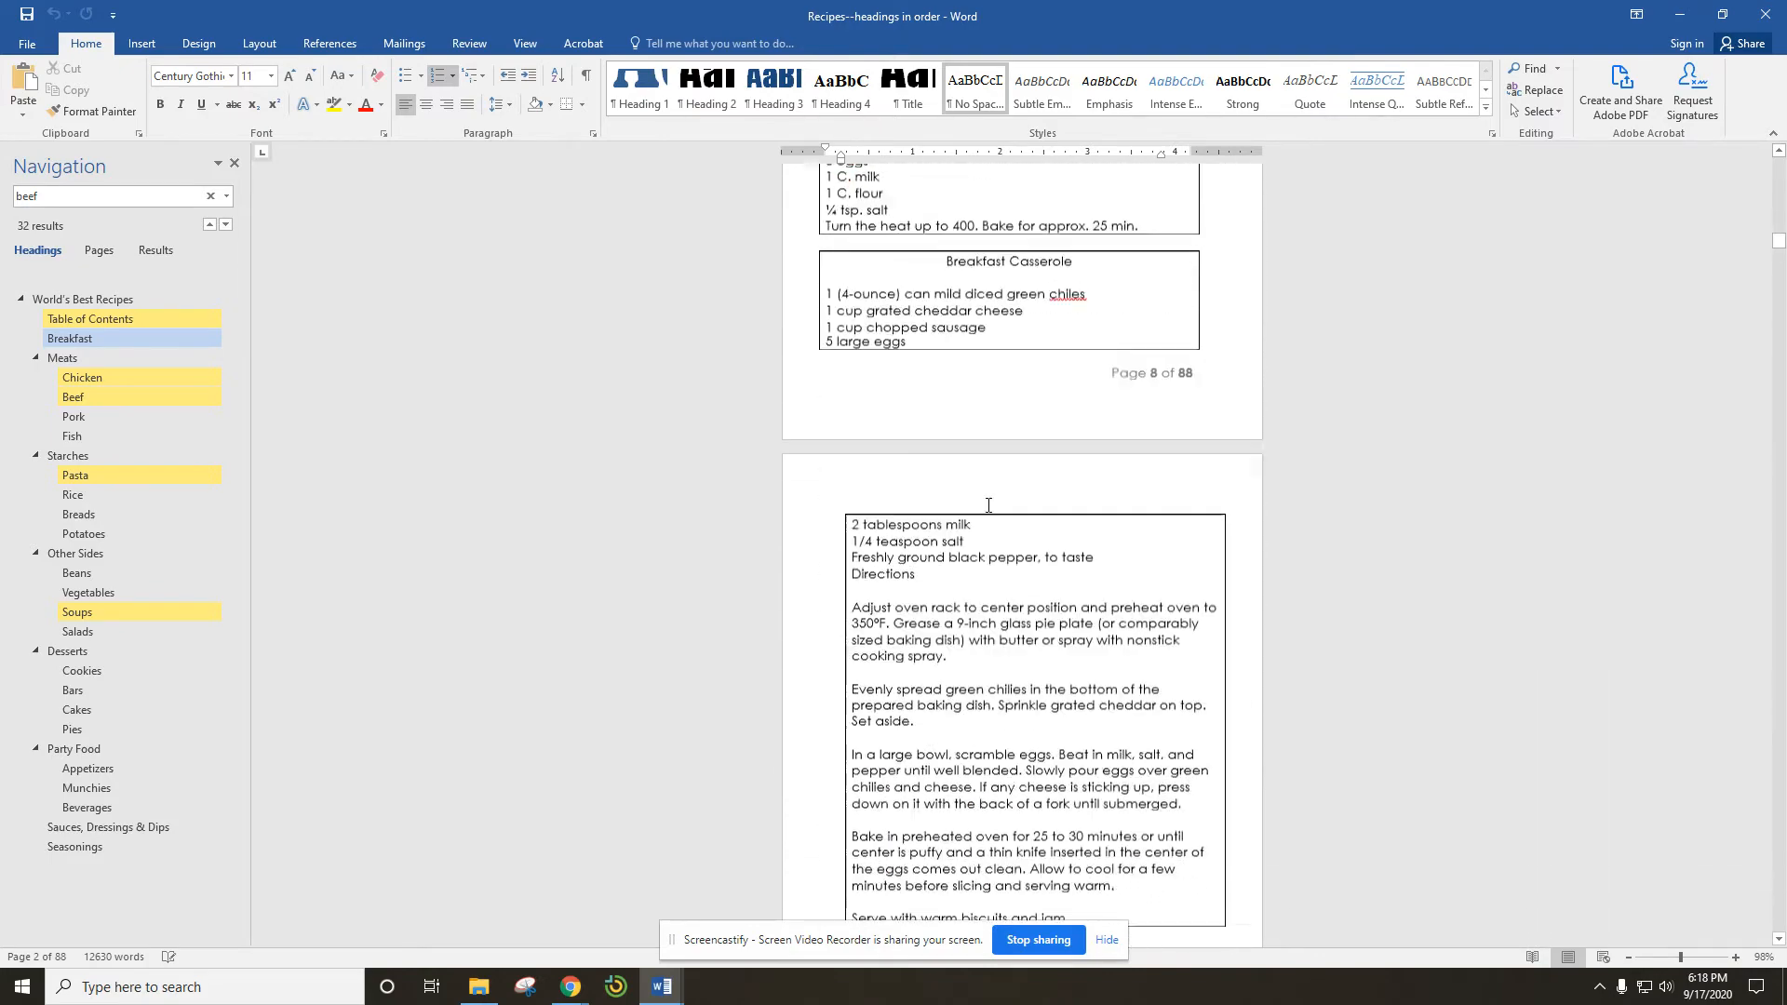
scroll(988, 505, down, 20)
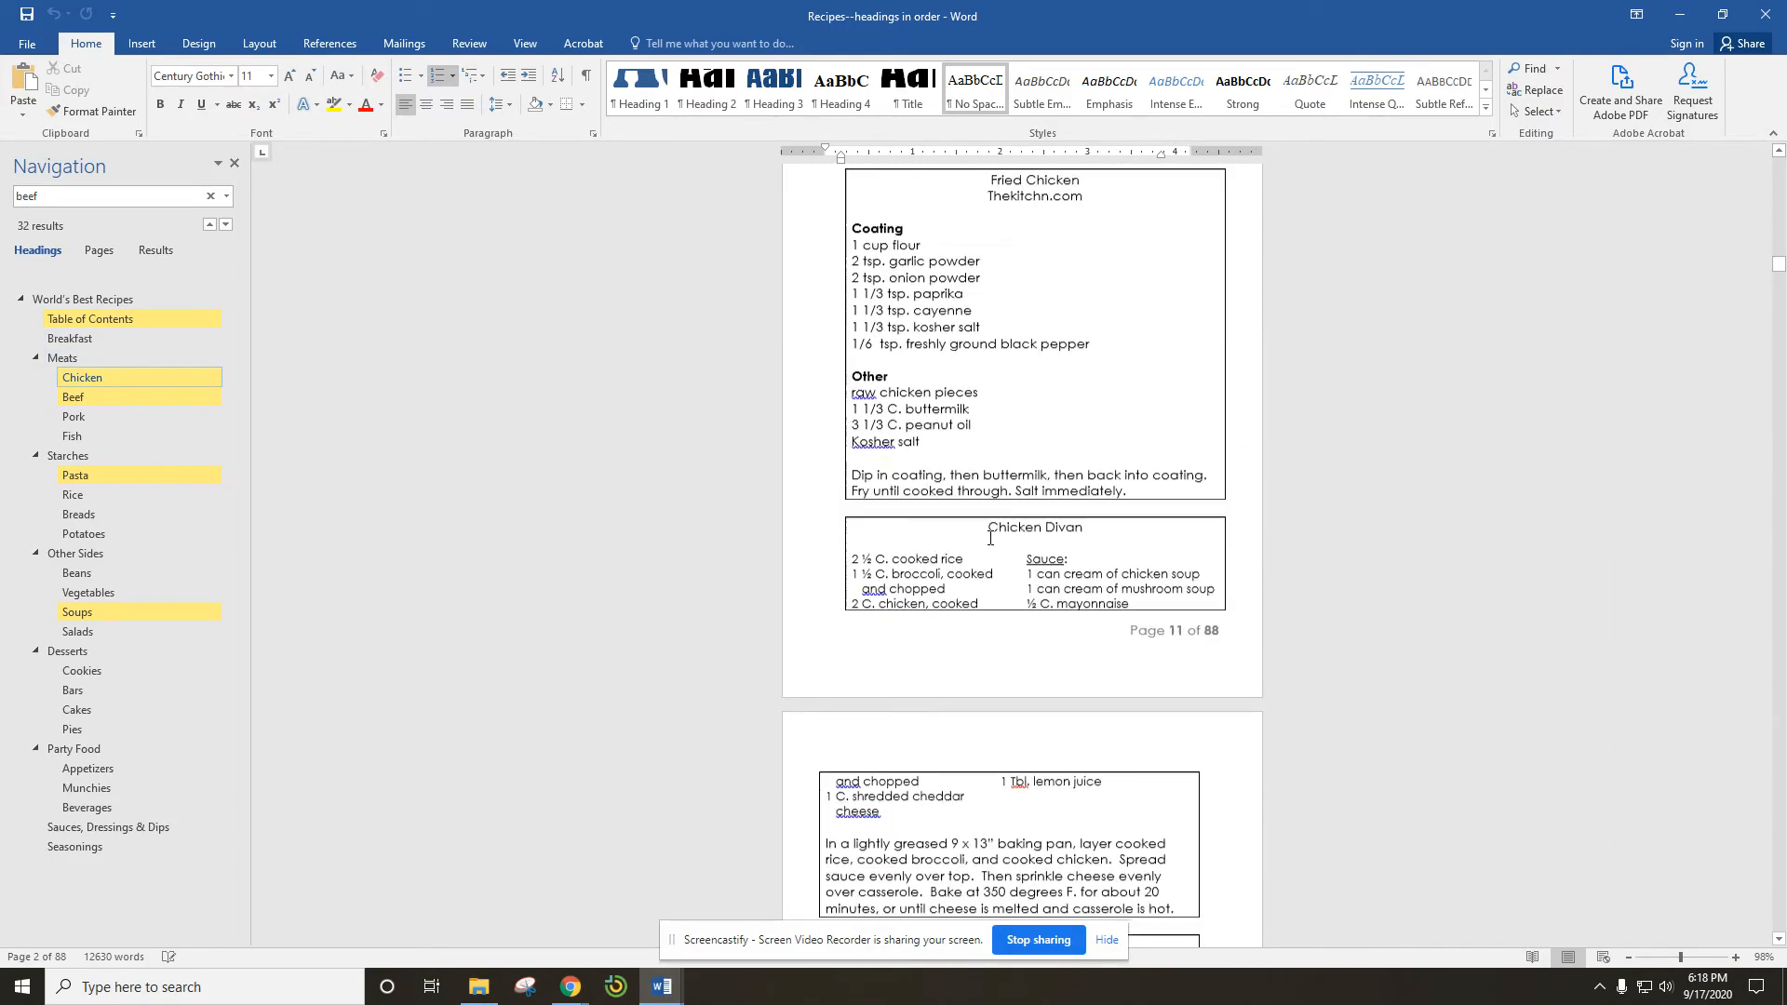
scroll(990, 538, down, 20)
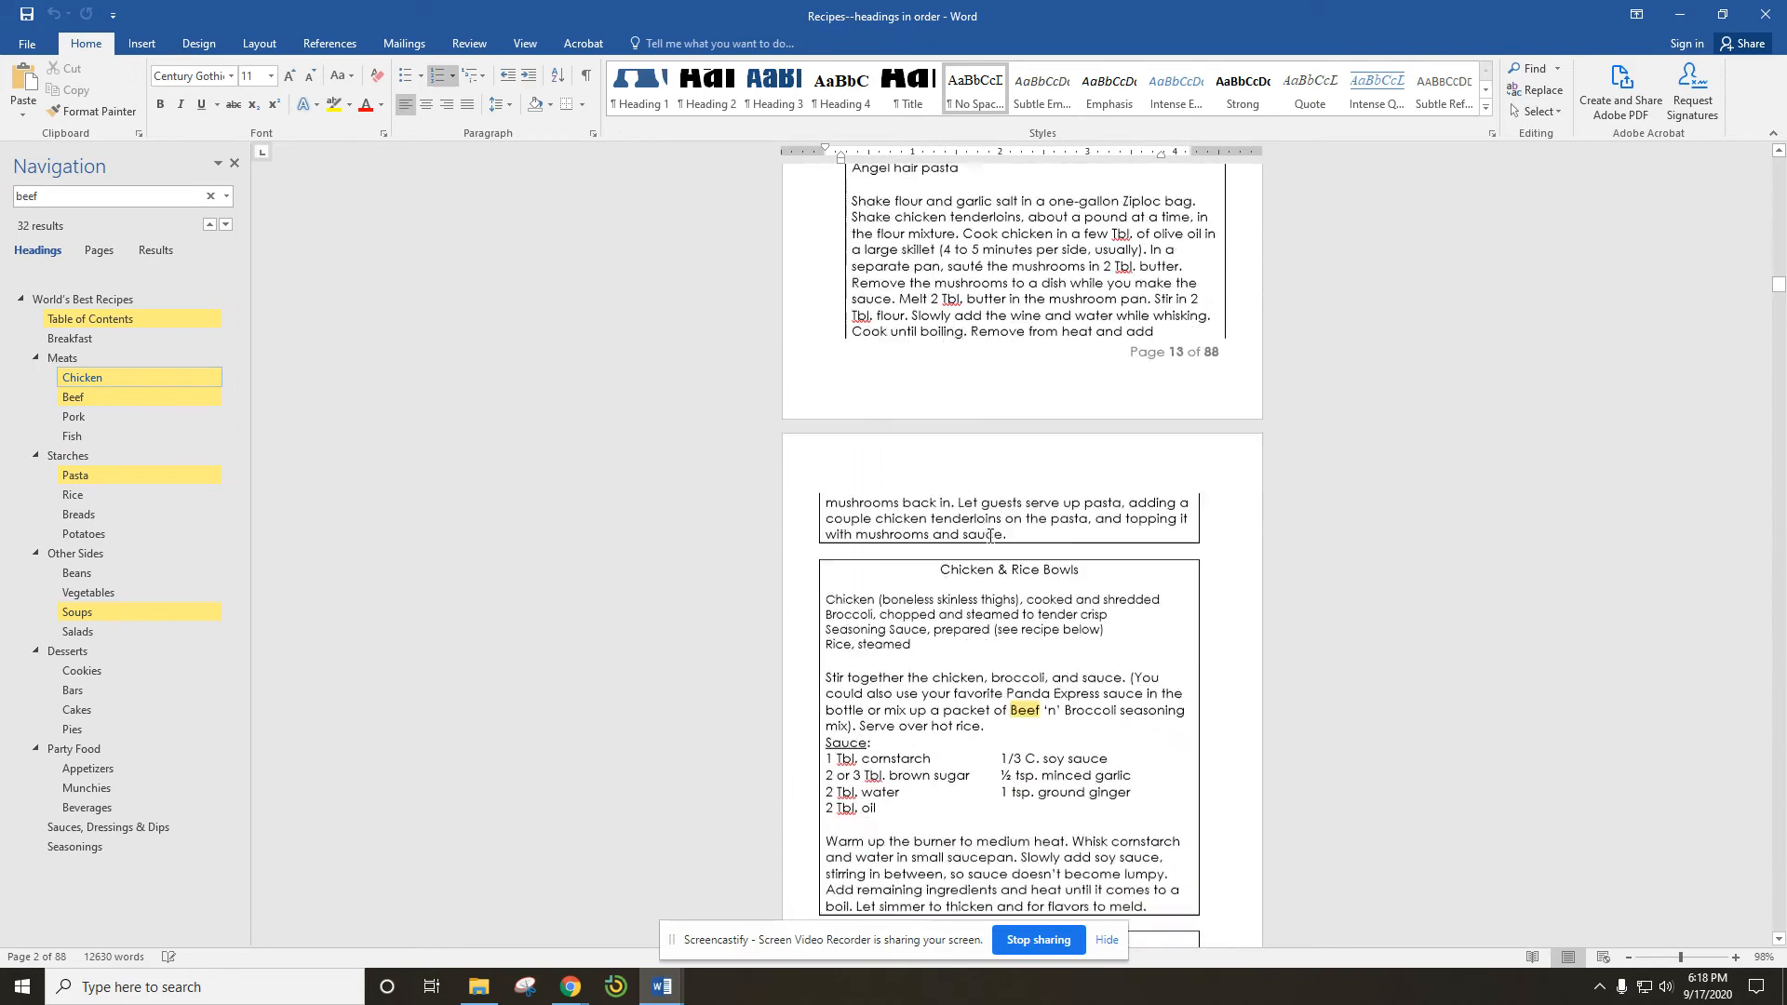
scroll(990, 537, down, 3)
scroll(1018, 504, down, 20)
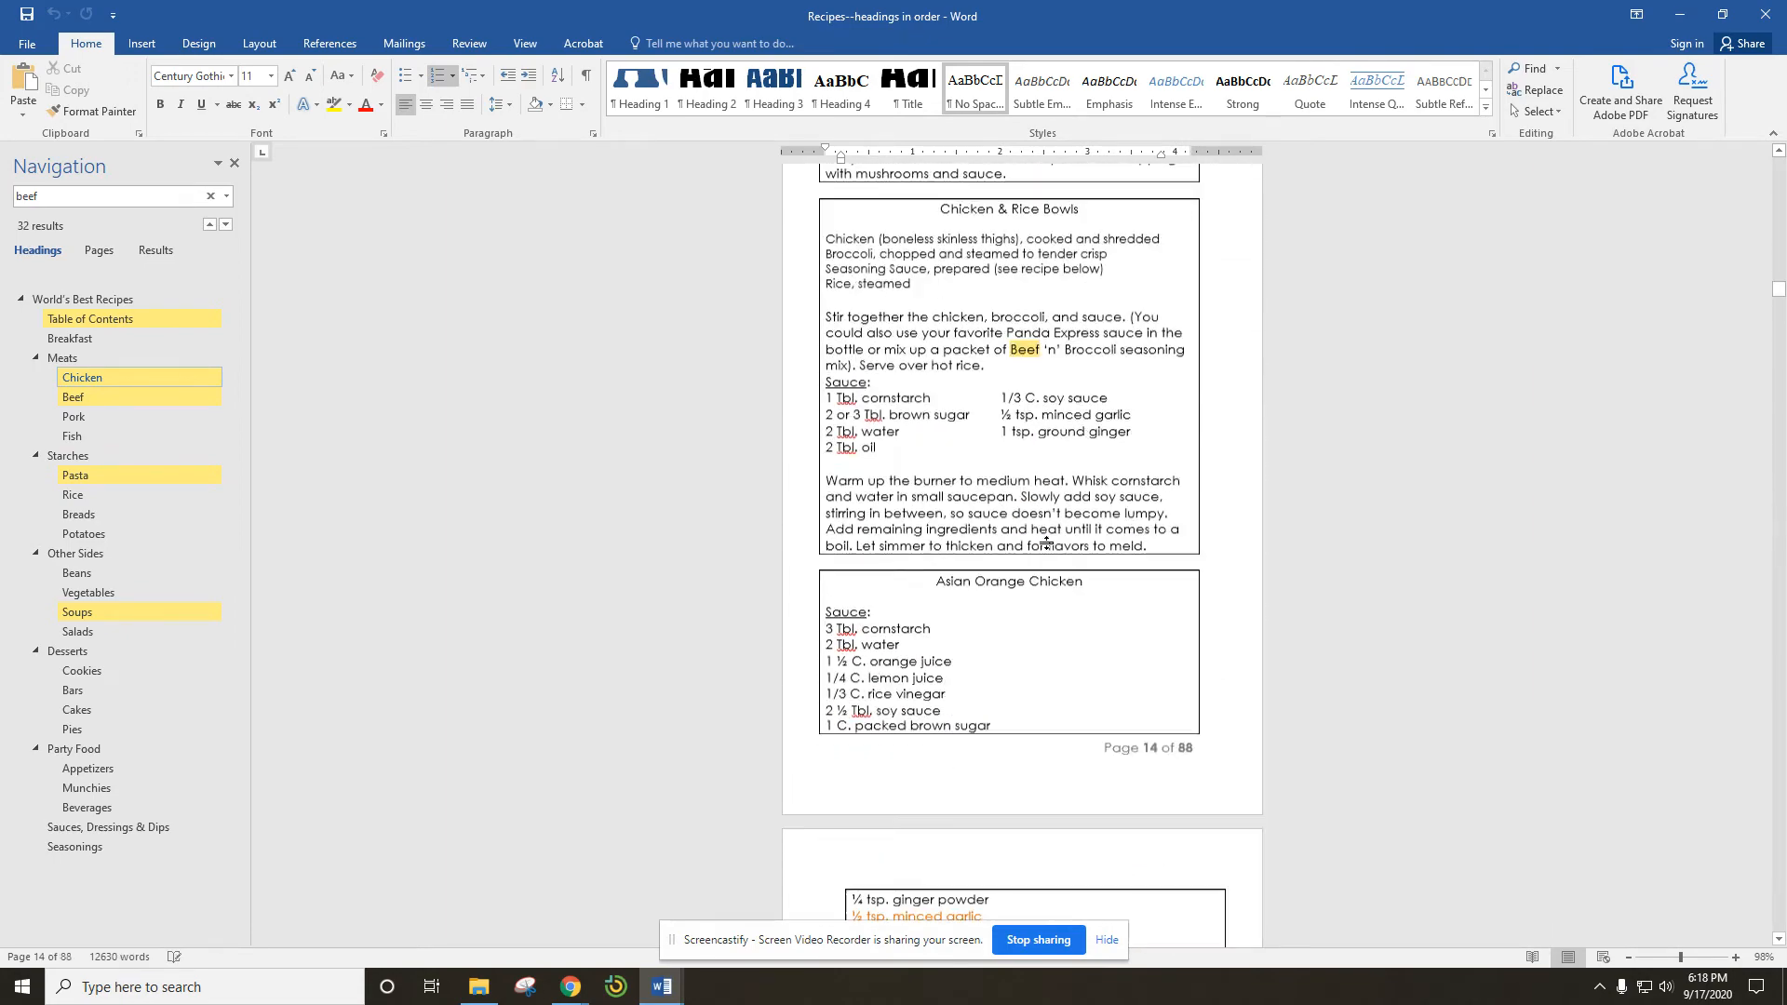
scroll(1052, 558, down, 20)
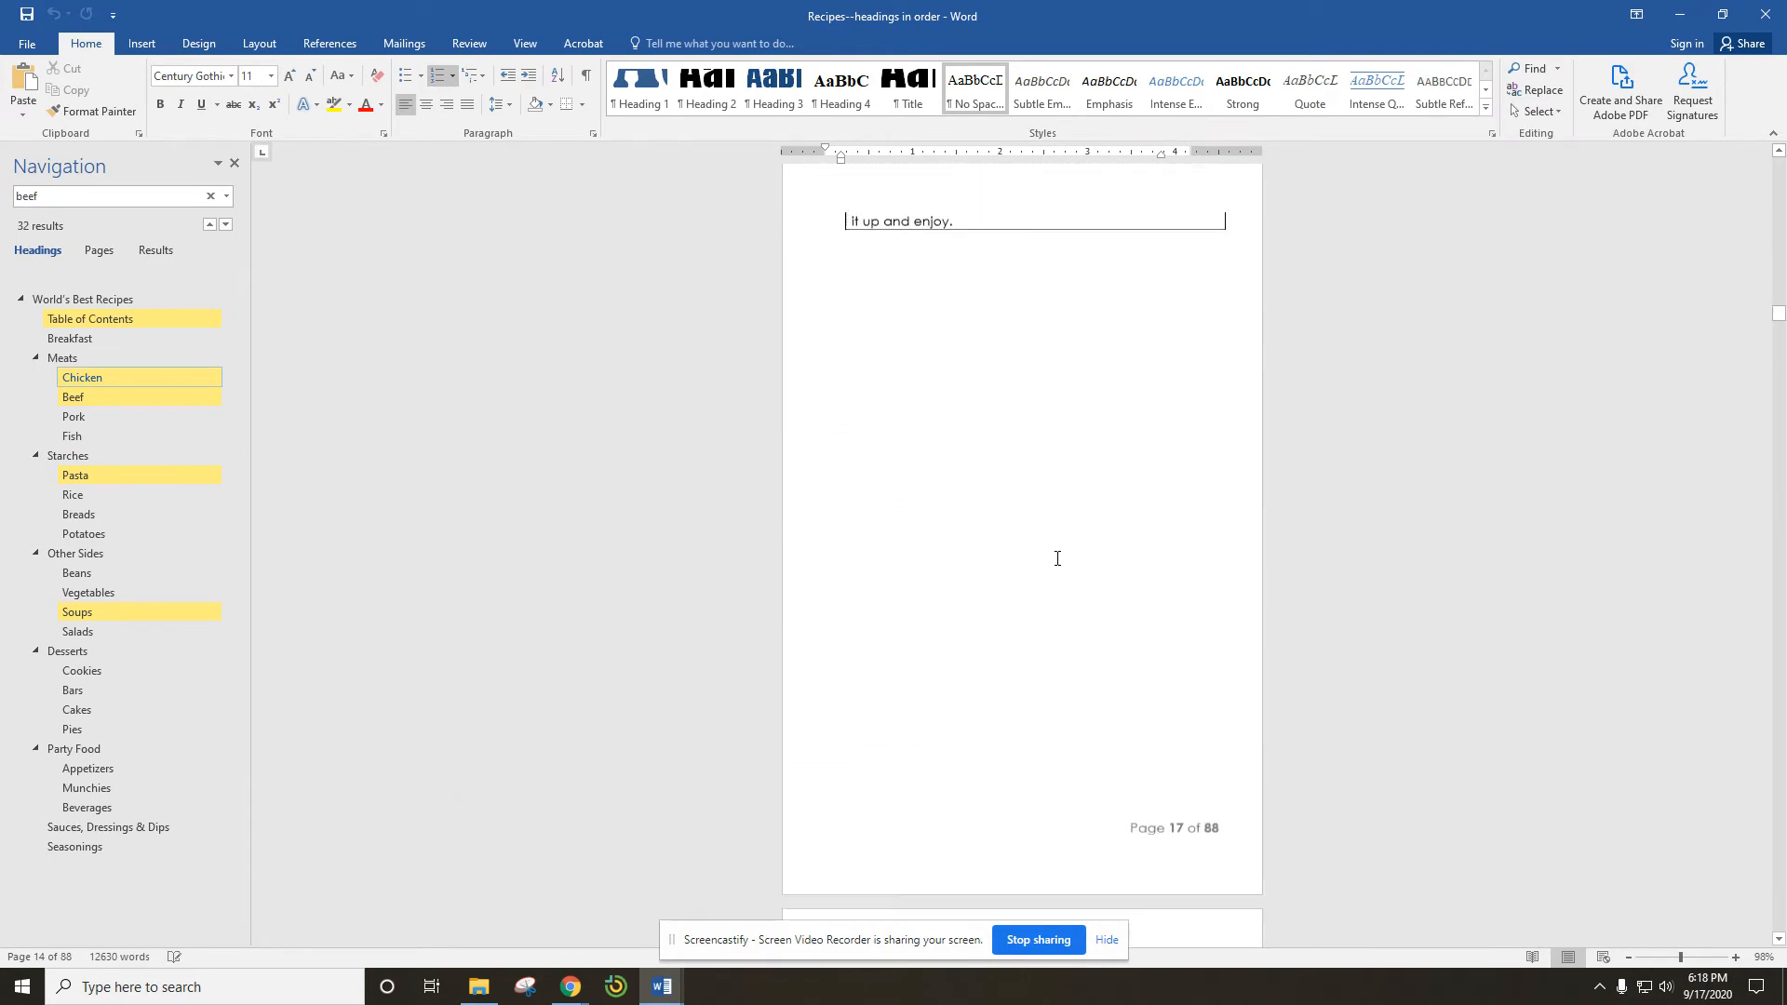
scroll(1062, 580, up, 15)
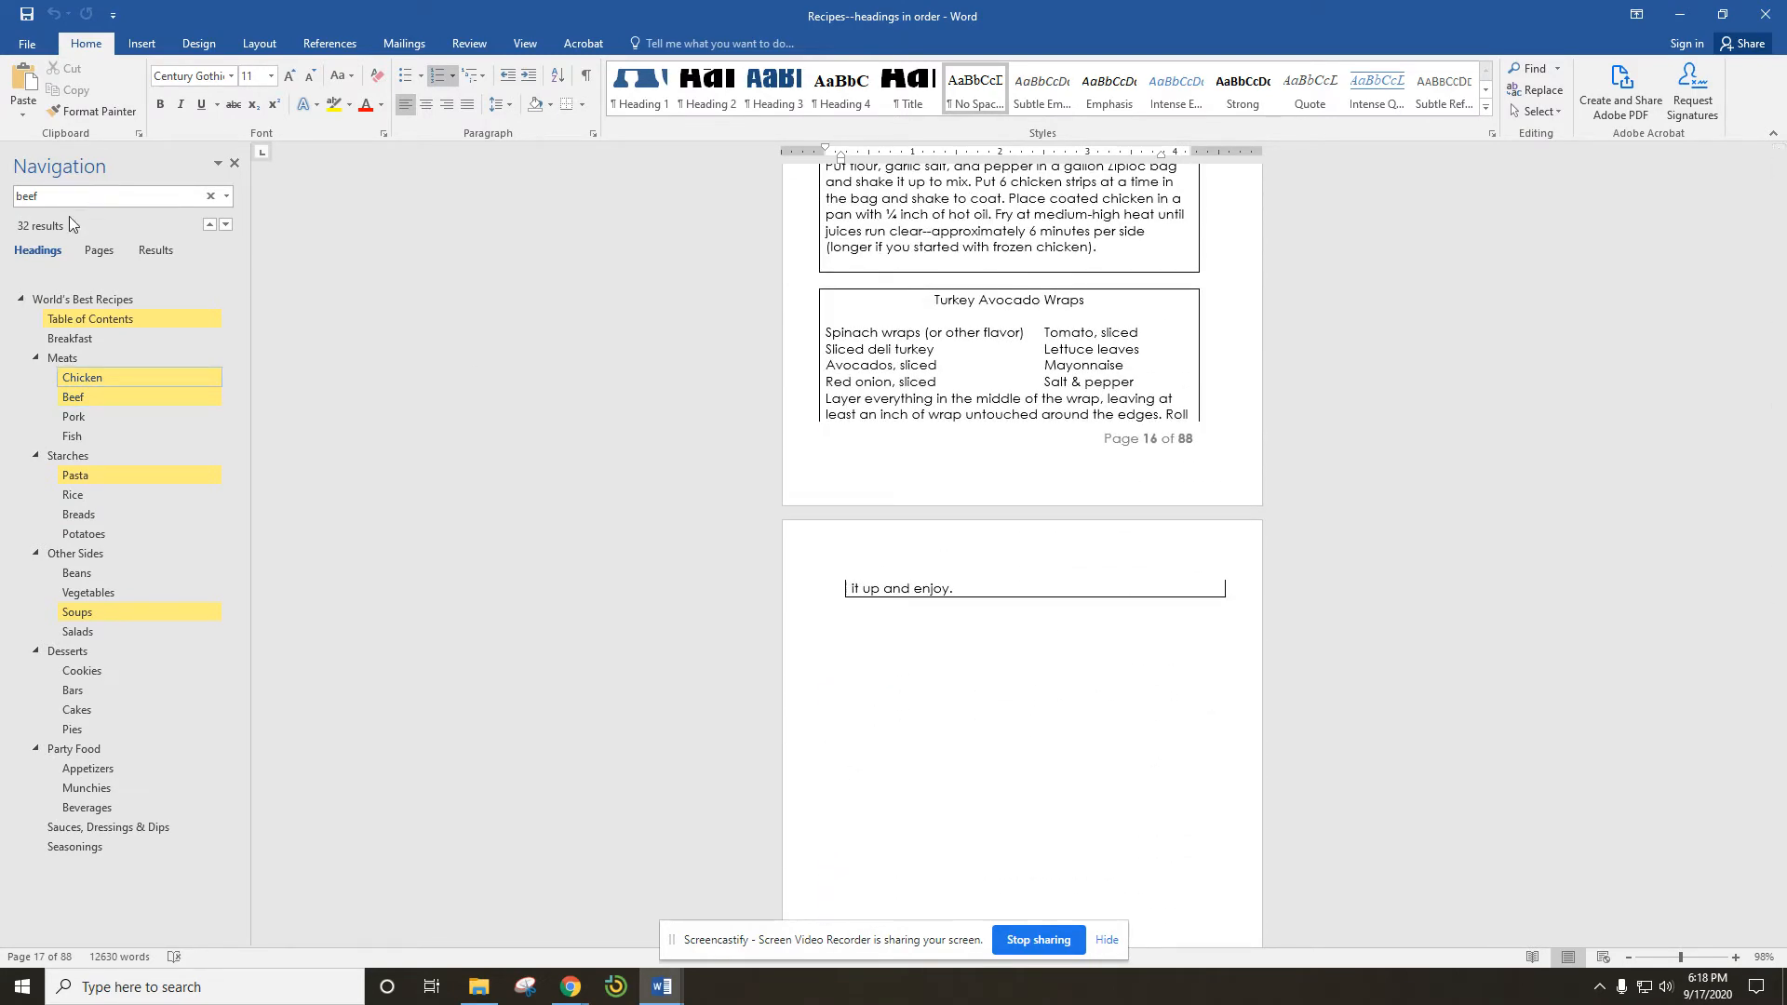
Return to the start of the recipe document and open Find and Replace ready to find "beef".
click(83, 272)
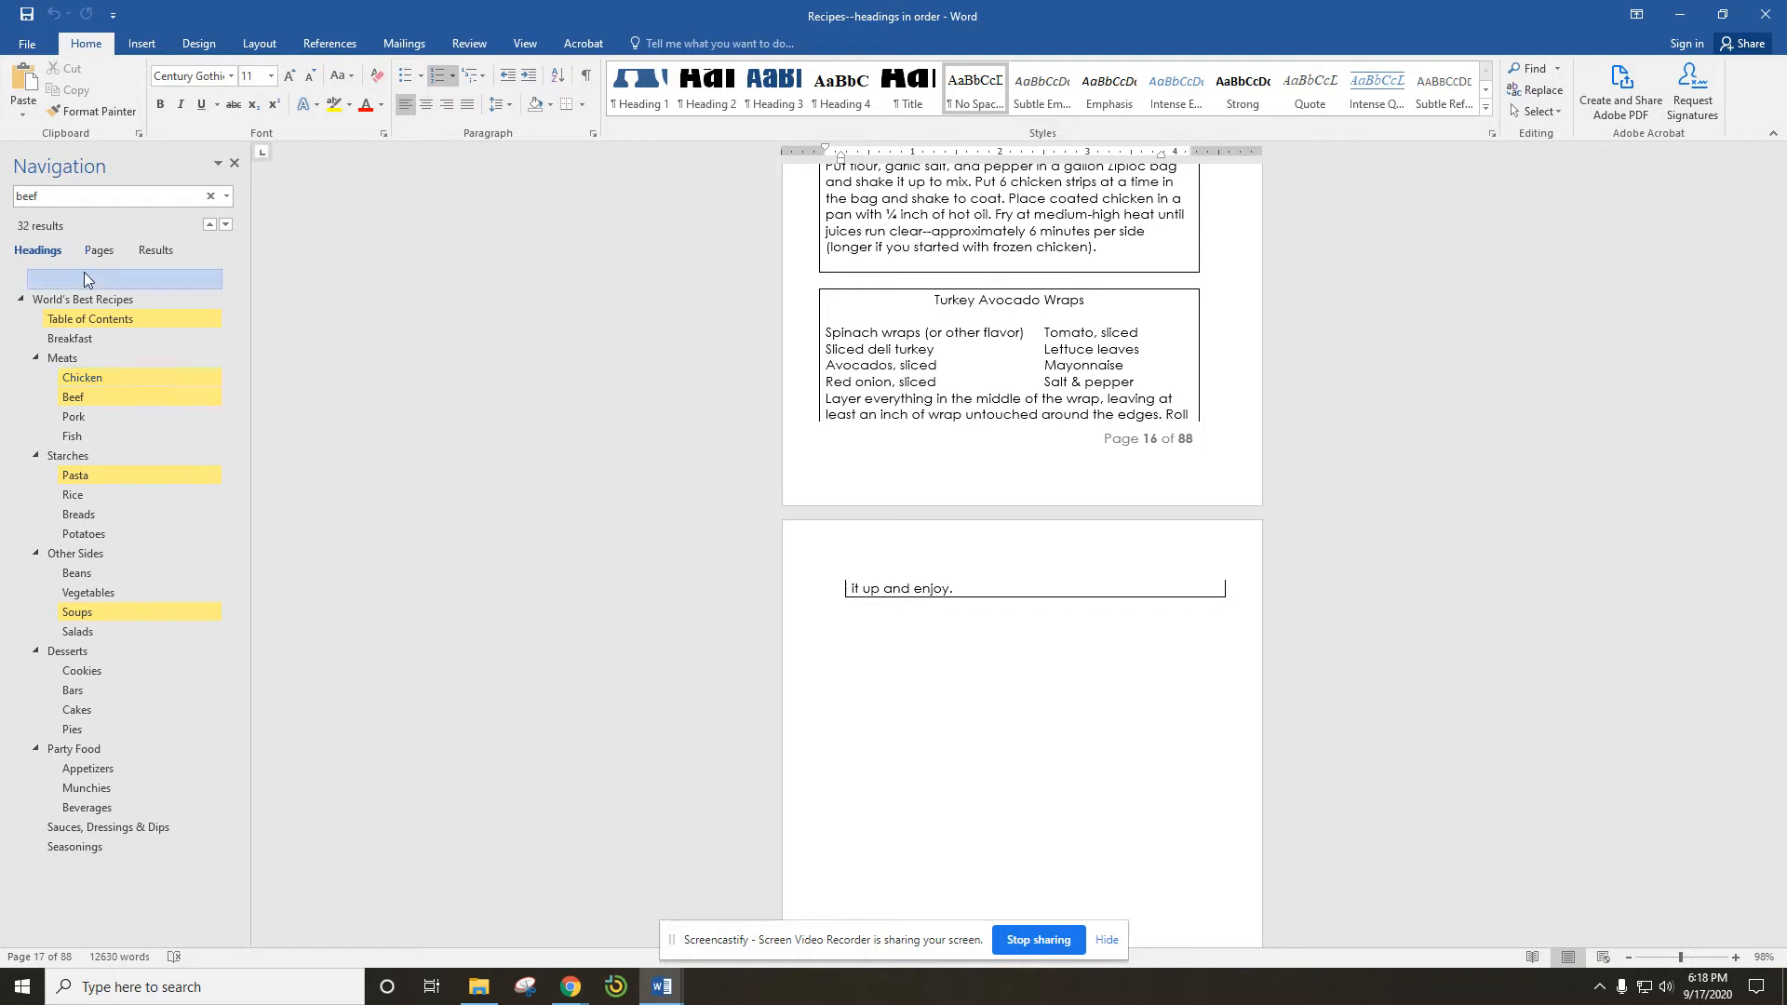
click(59, 197)
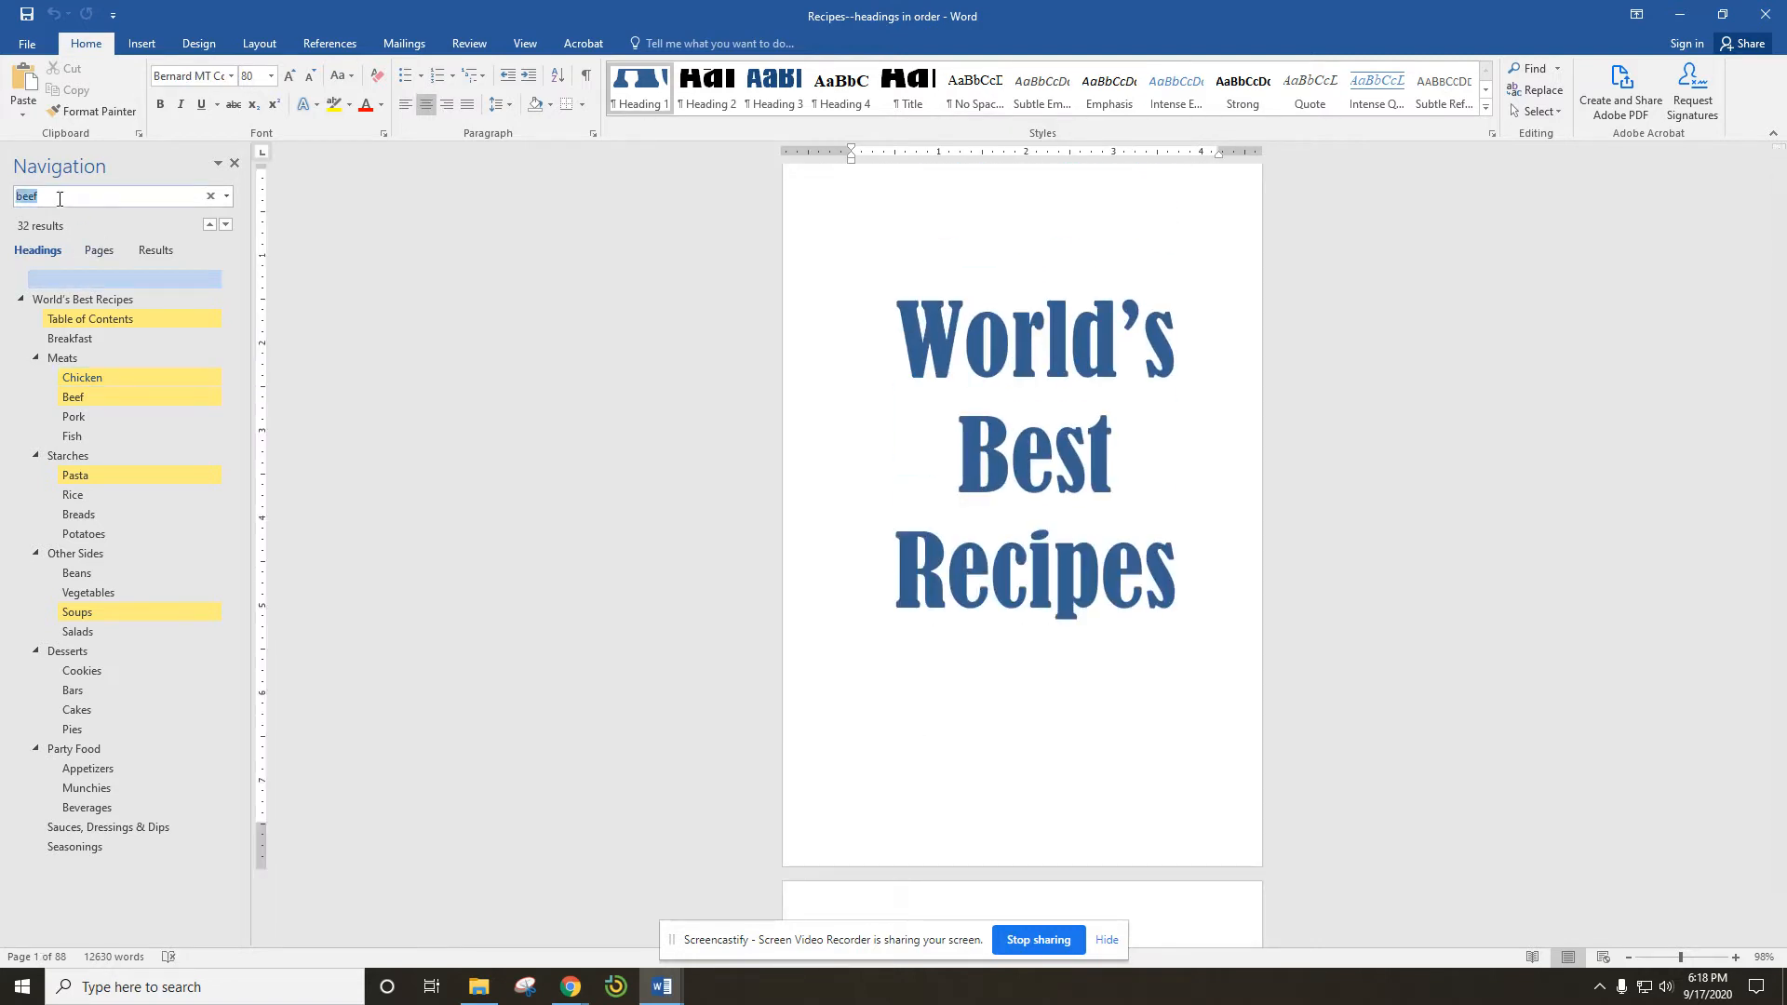
click(226, 198)
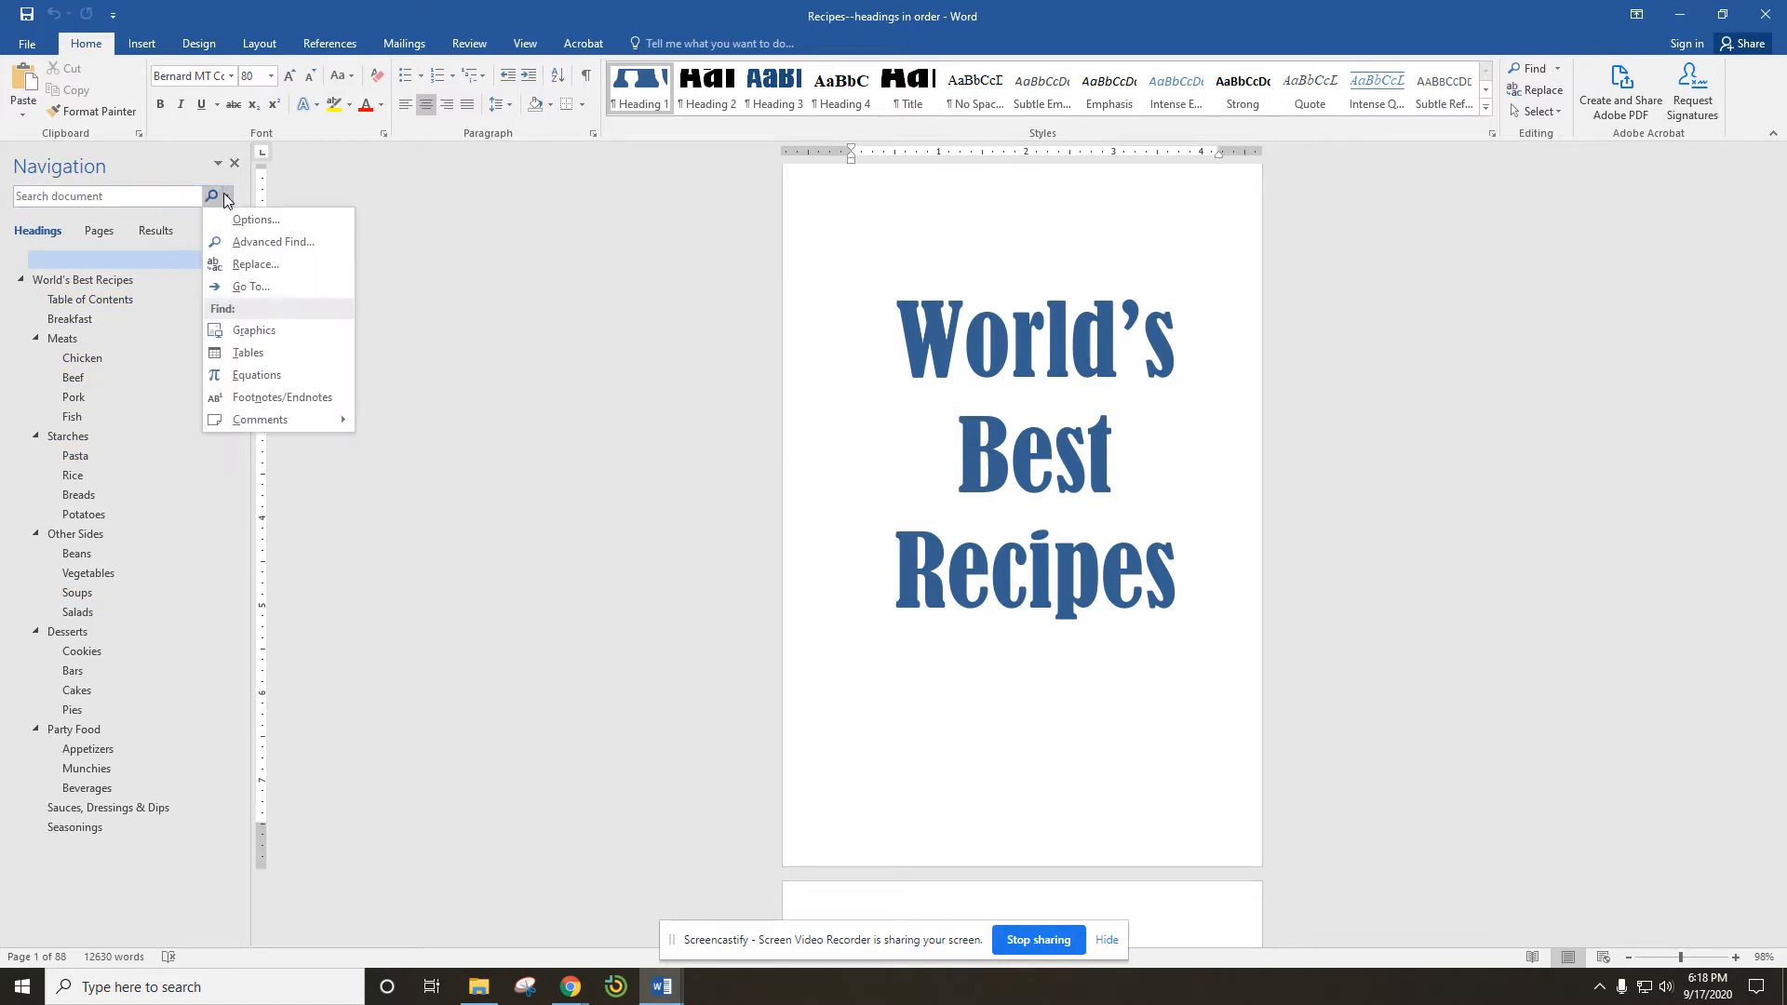
click(267, 270)
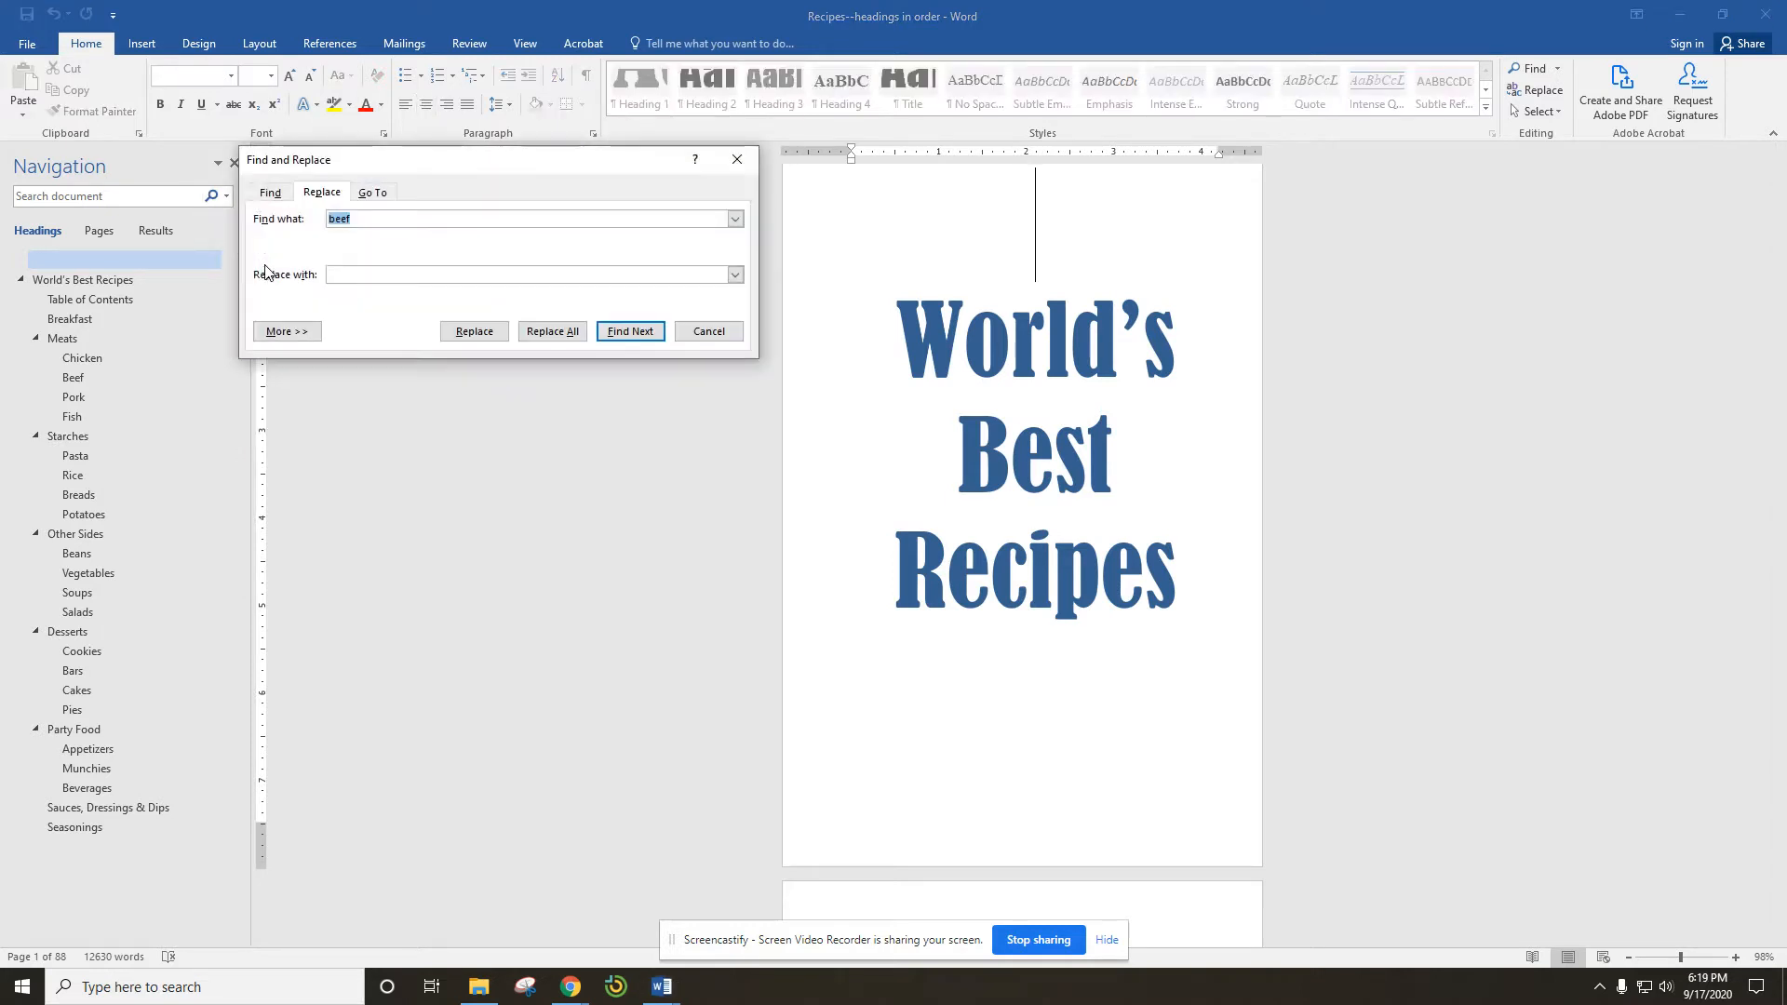
click(275, 198)
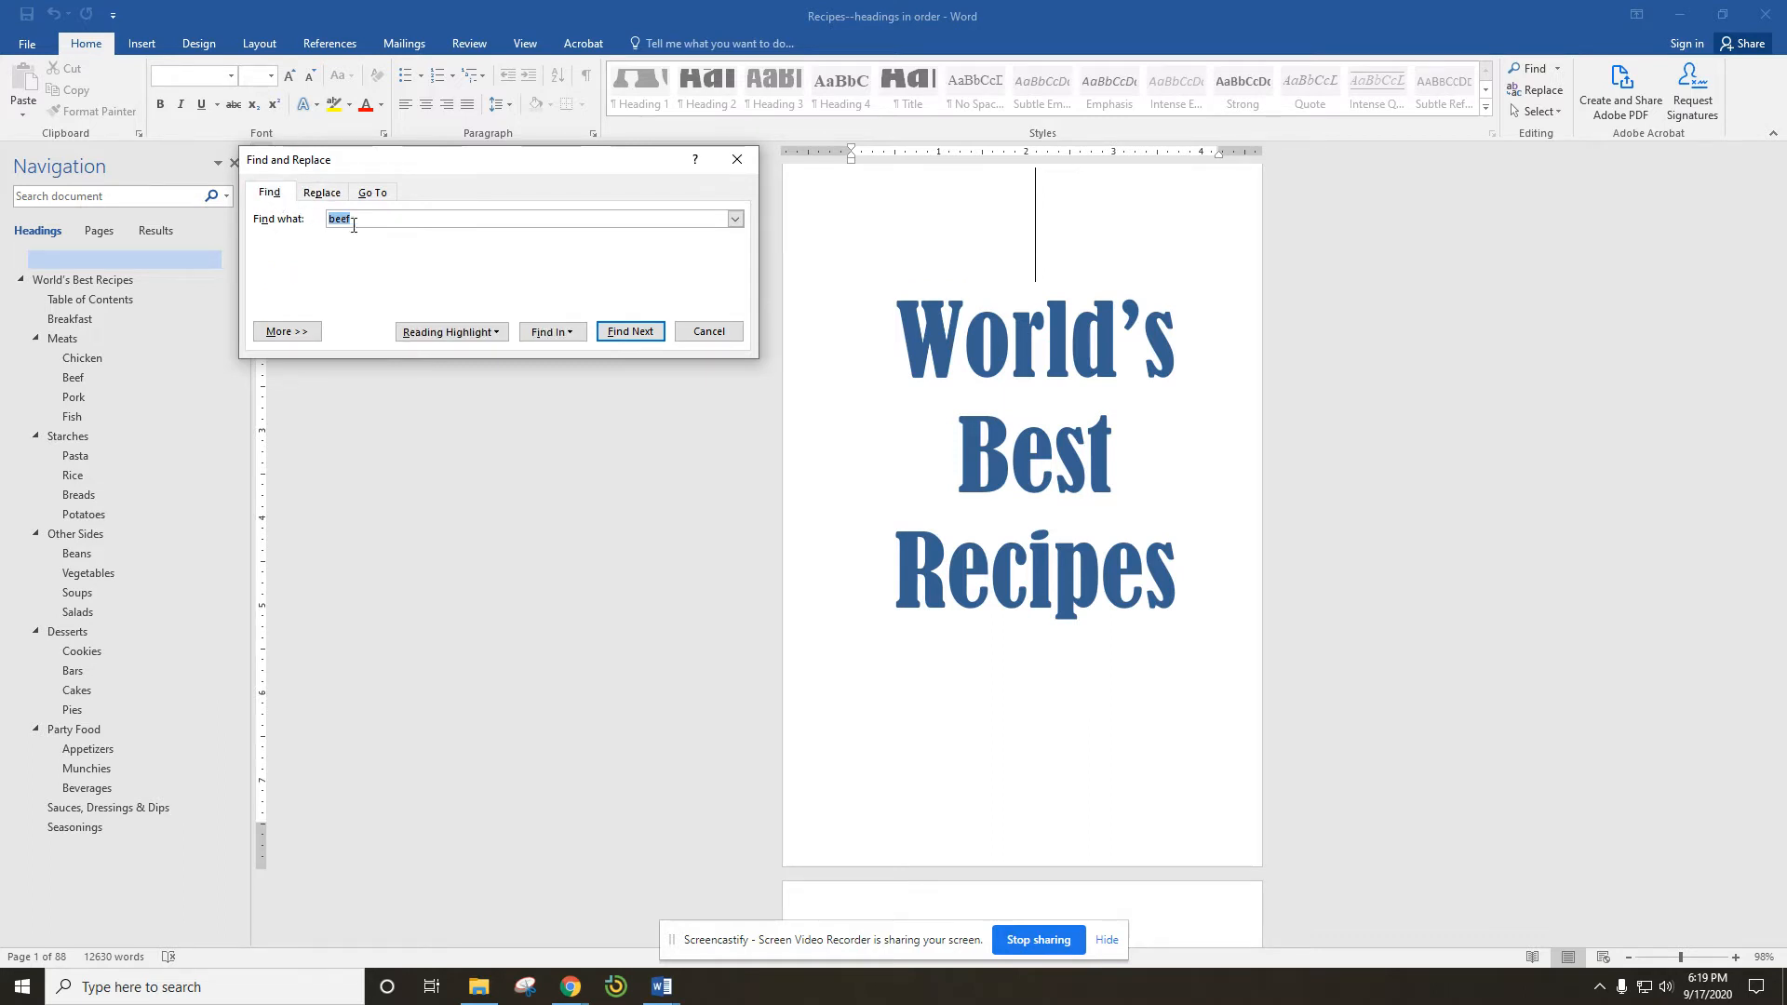
Step through the occurrences of "beef" one at a time, up to the beef broth sentence in the Beef Stroganoff recipe.
click(630, 332)
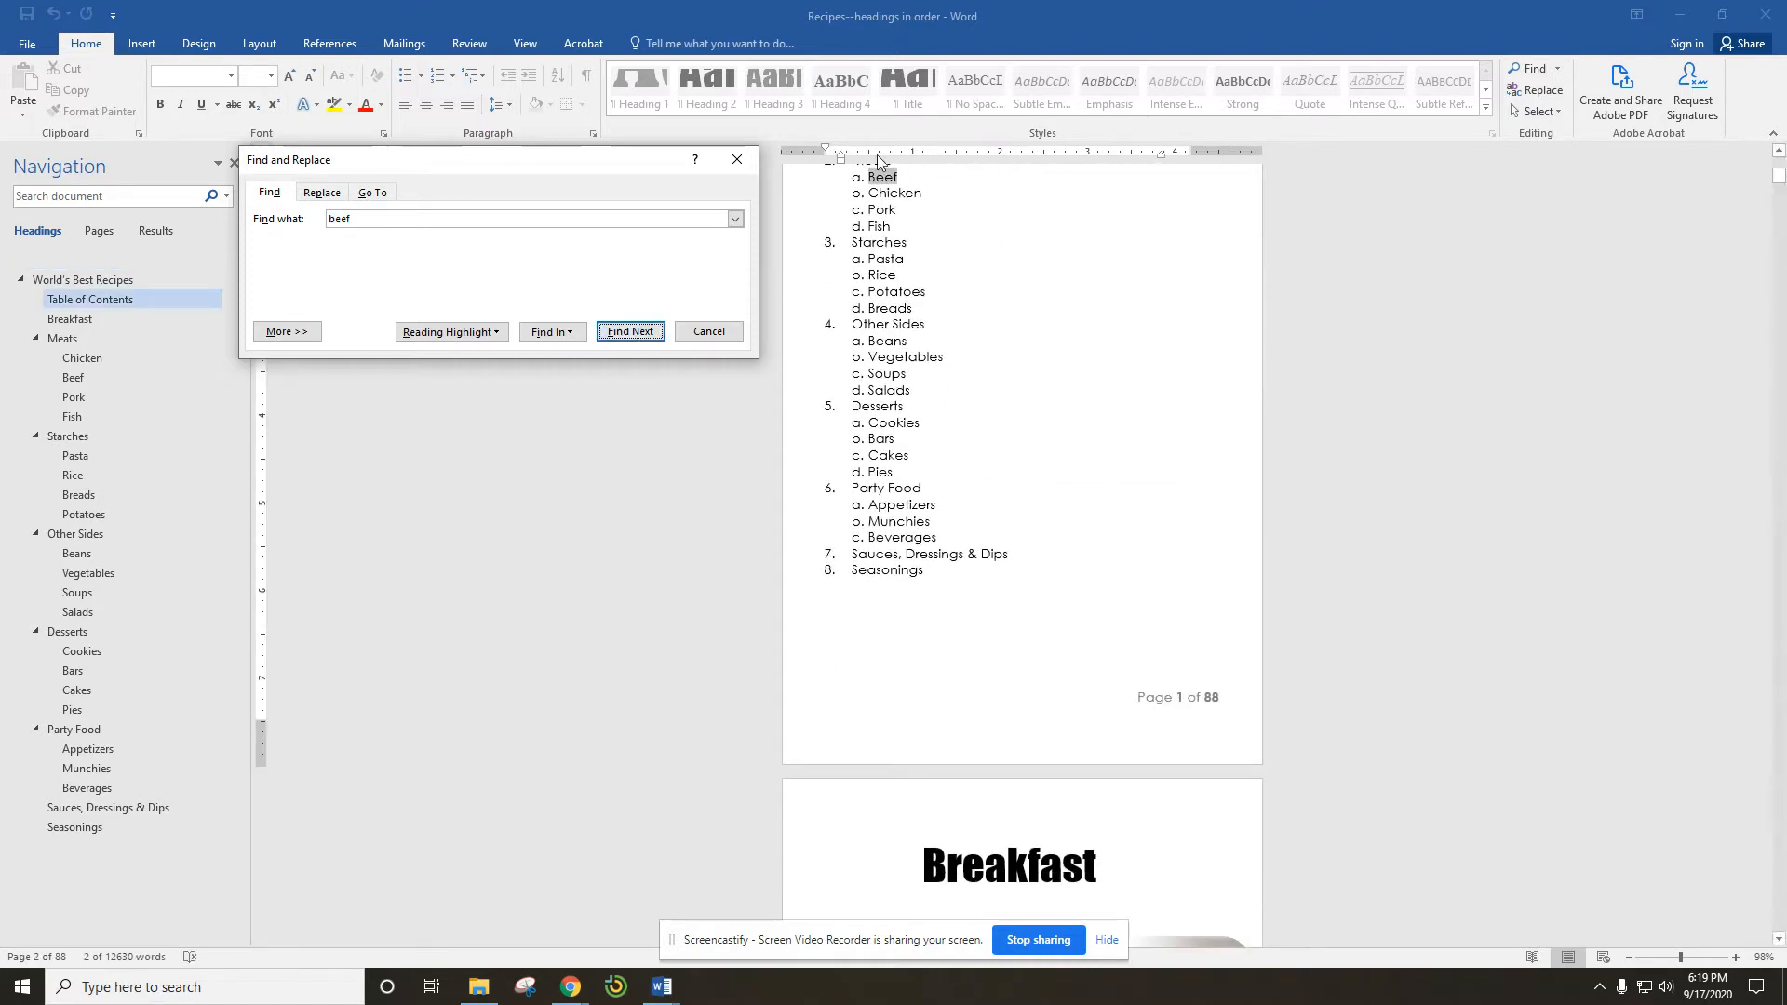
click(624, 335)
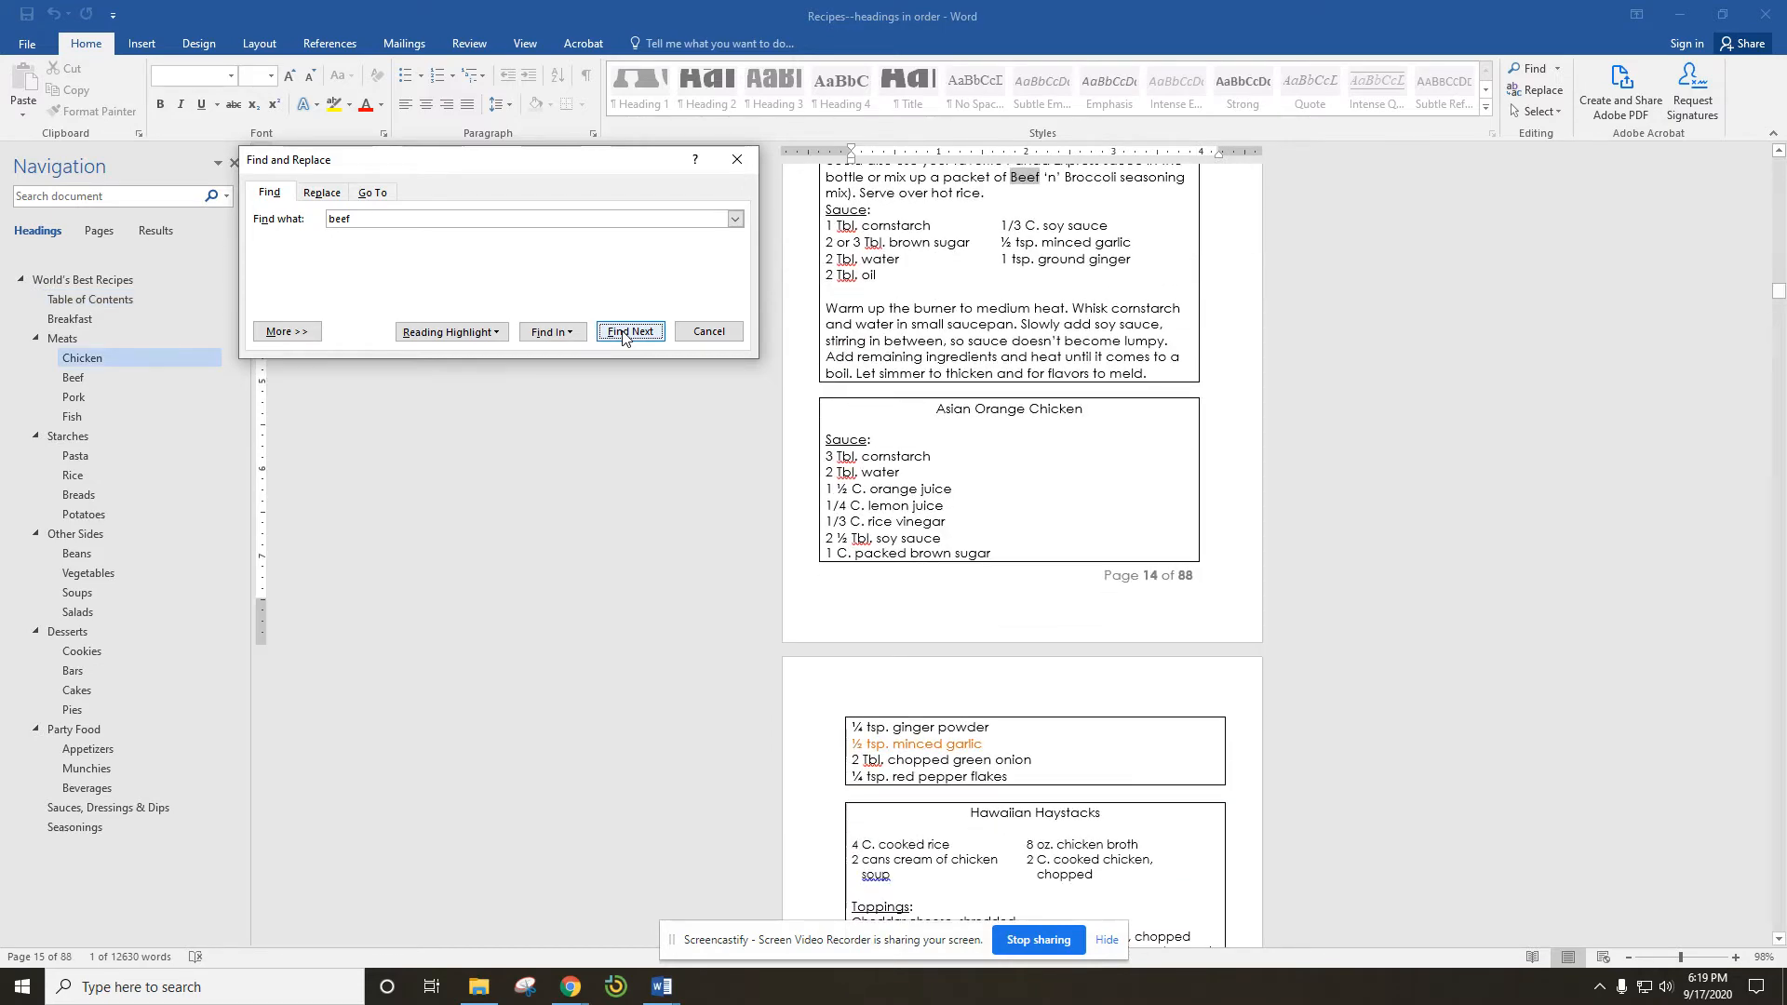
click(630, 332)
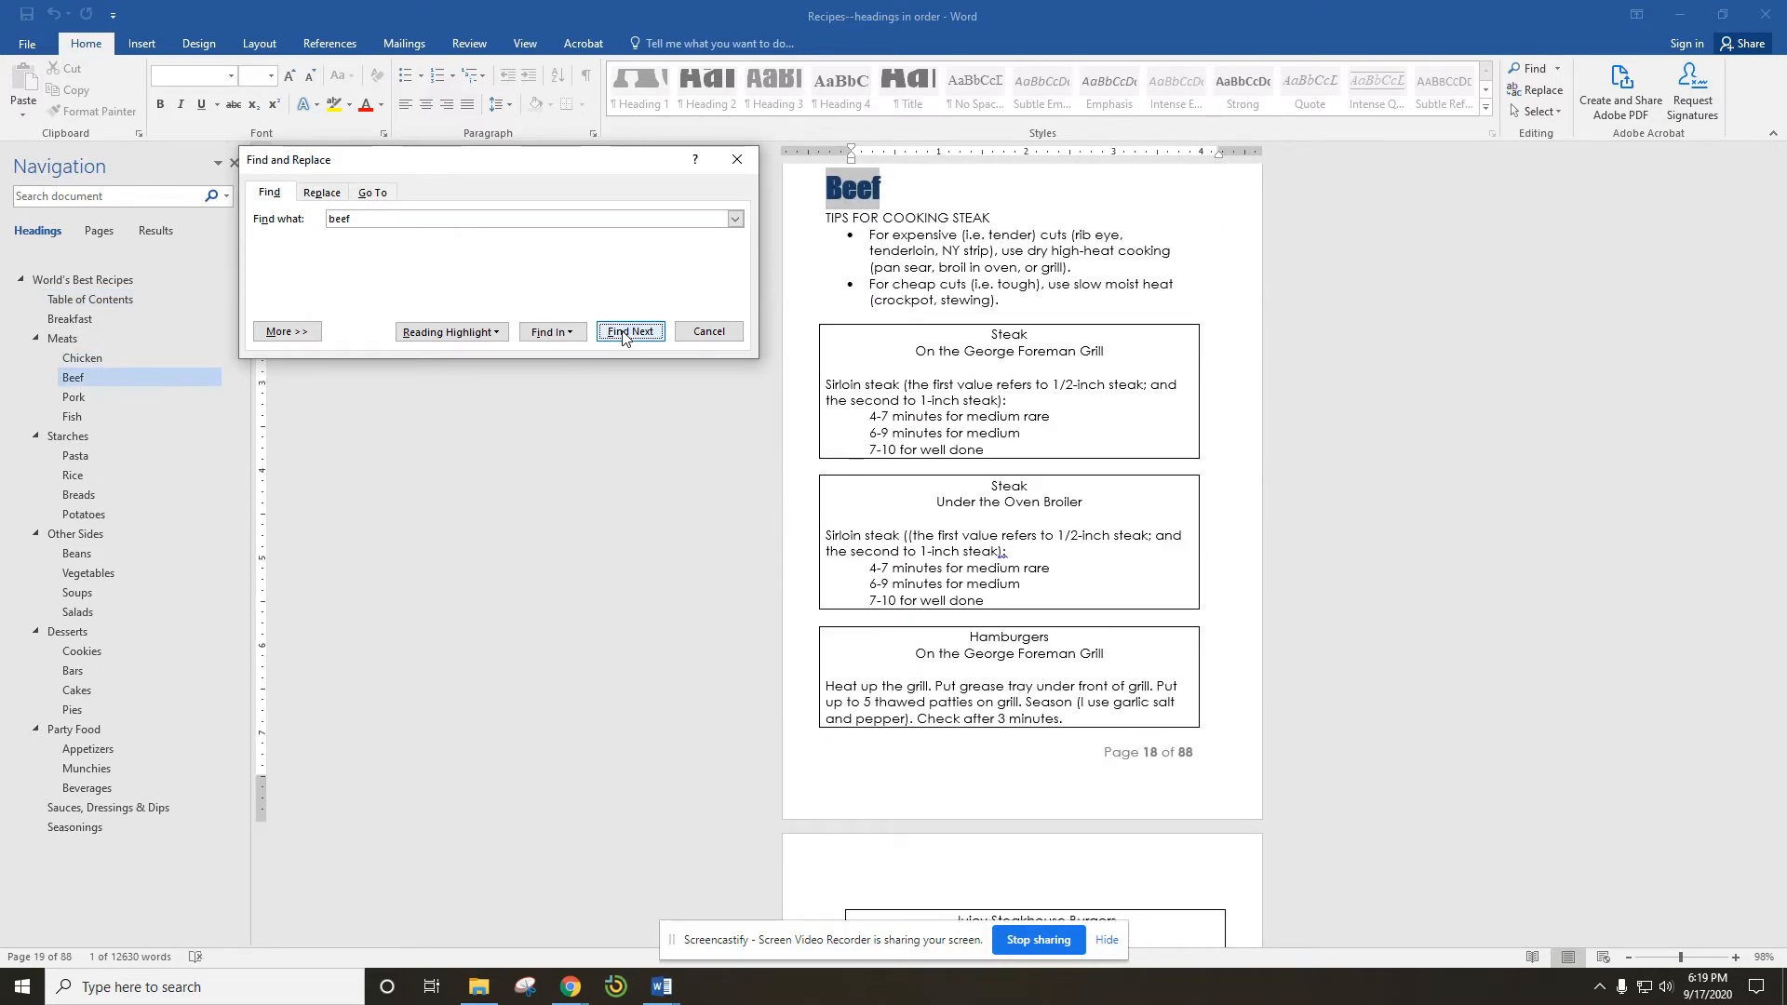
click(630, 332)
click(624, 334)
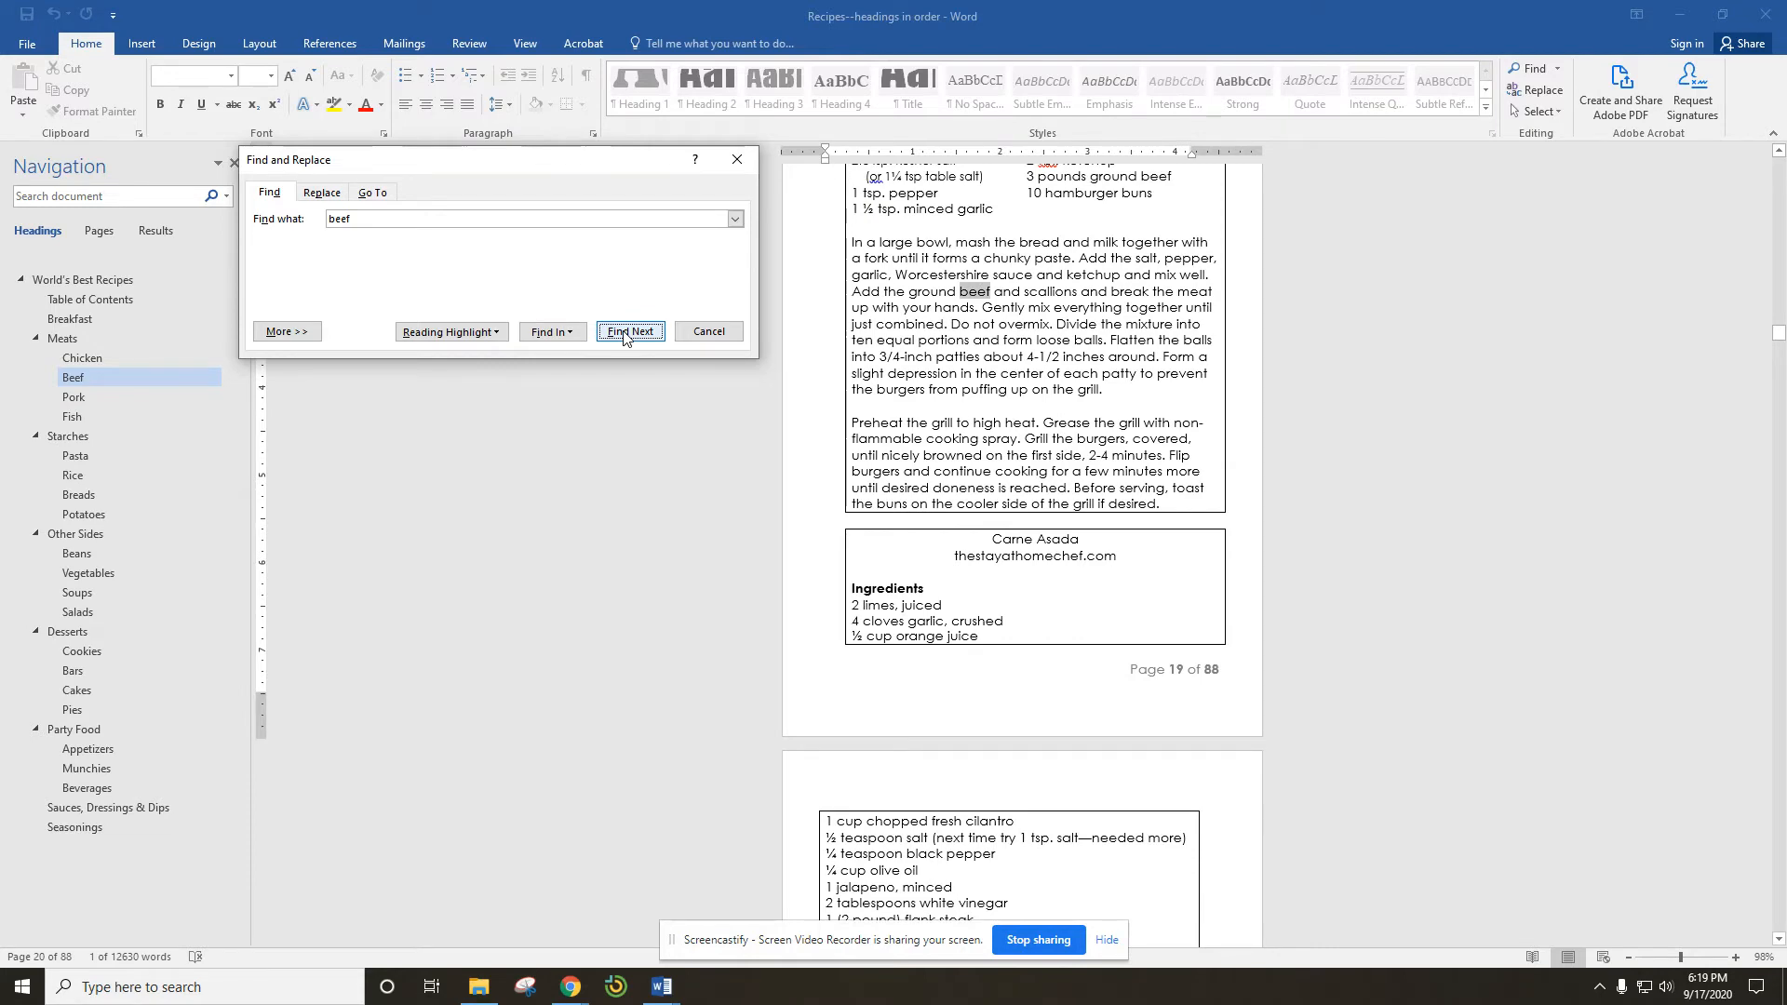
click(624, 334)
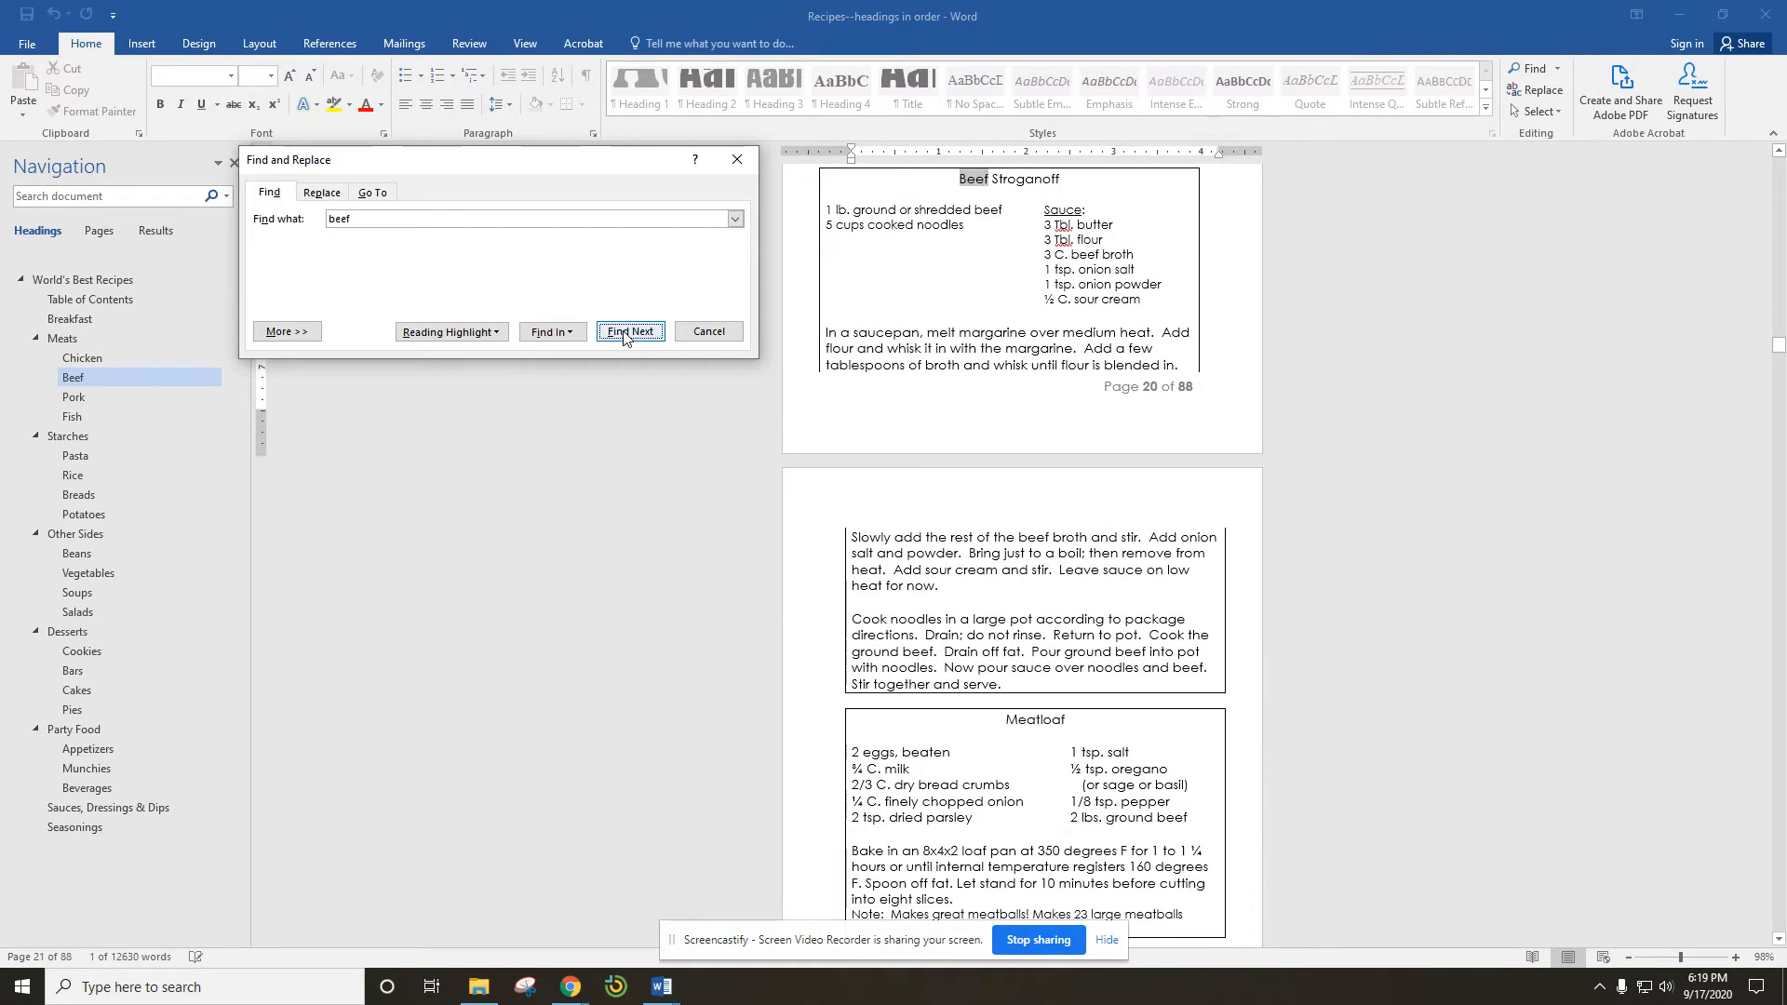
click(624, 334)
click(623, 334)
click(623, 334)
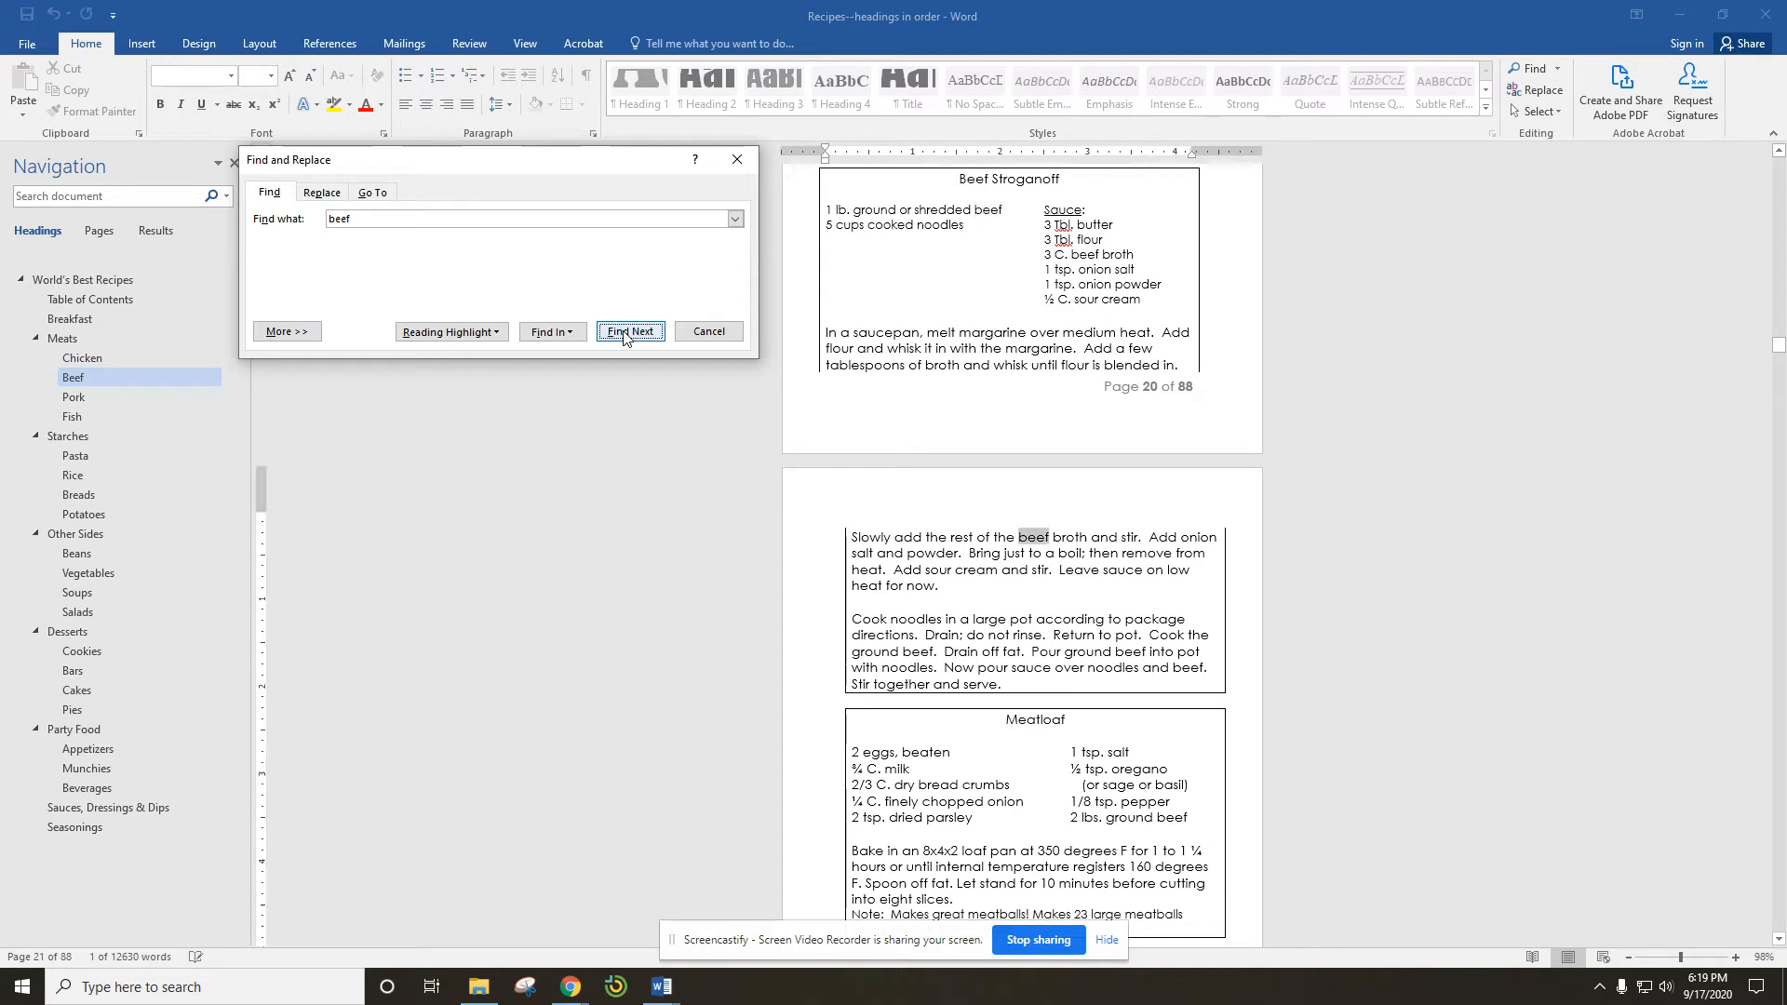
Replace "beef" with "tofu" one occurrence at a time in the remaining Beef Stroganoff directions and the Meatloaf ingredients.
click(323, 194)
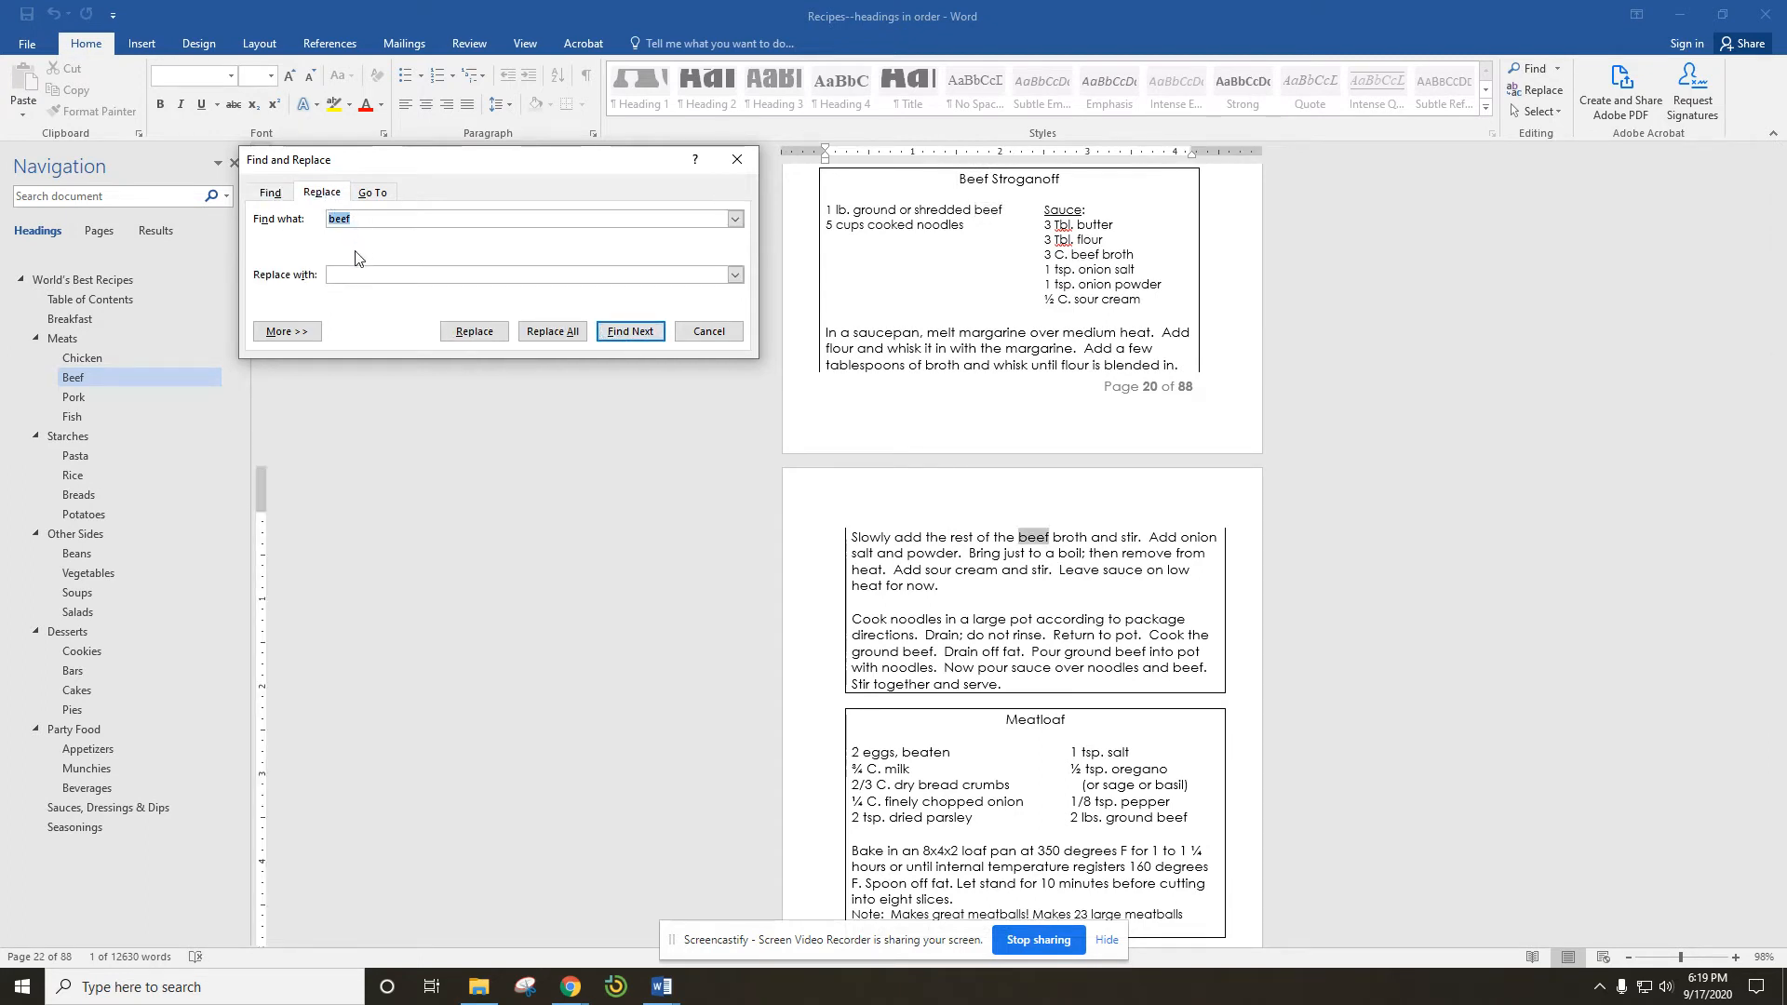
click(338, 275)
text(tofu)
click(474, 332)
click(475, 332)
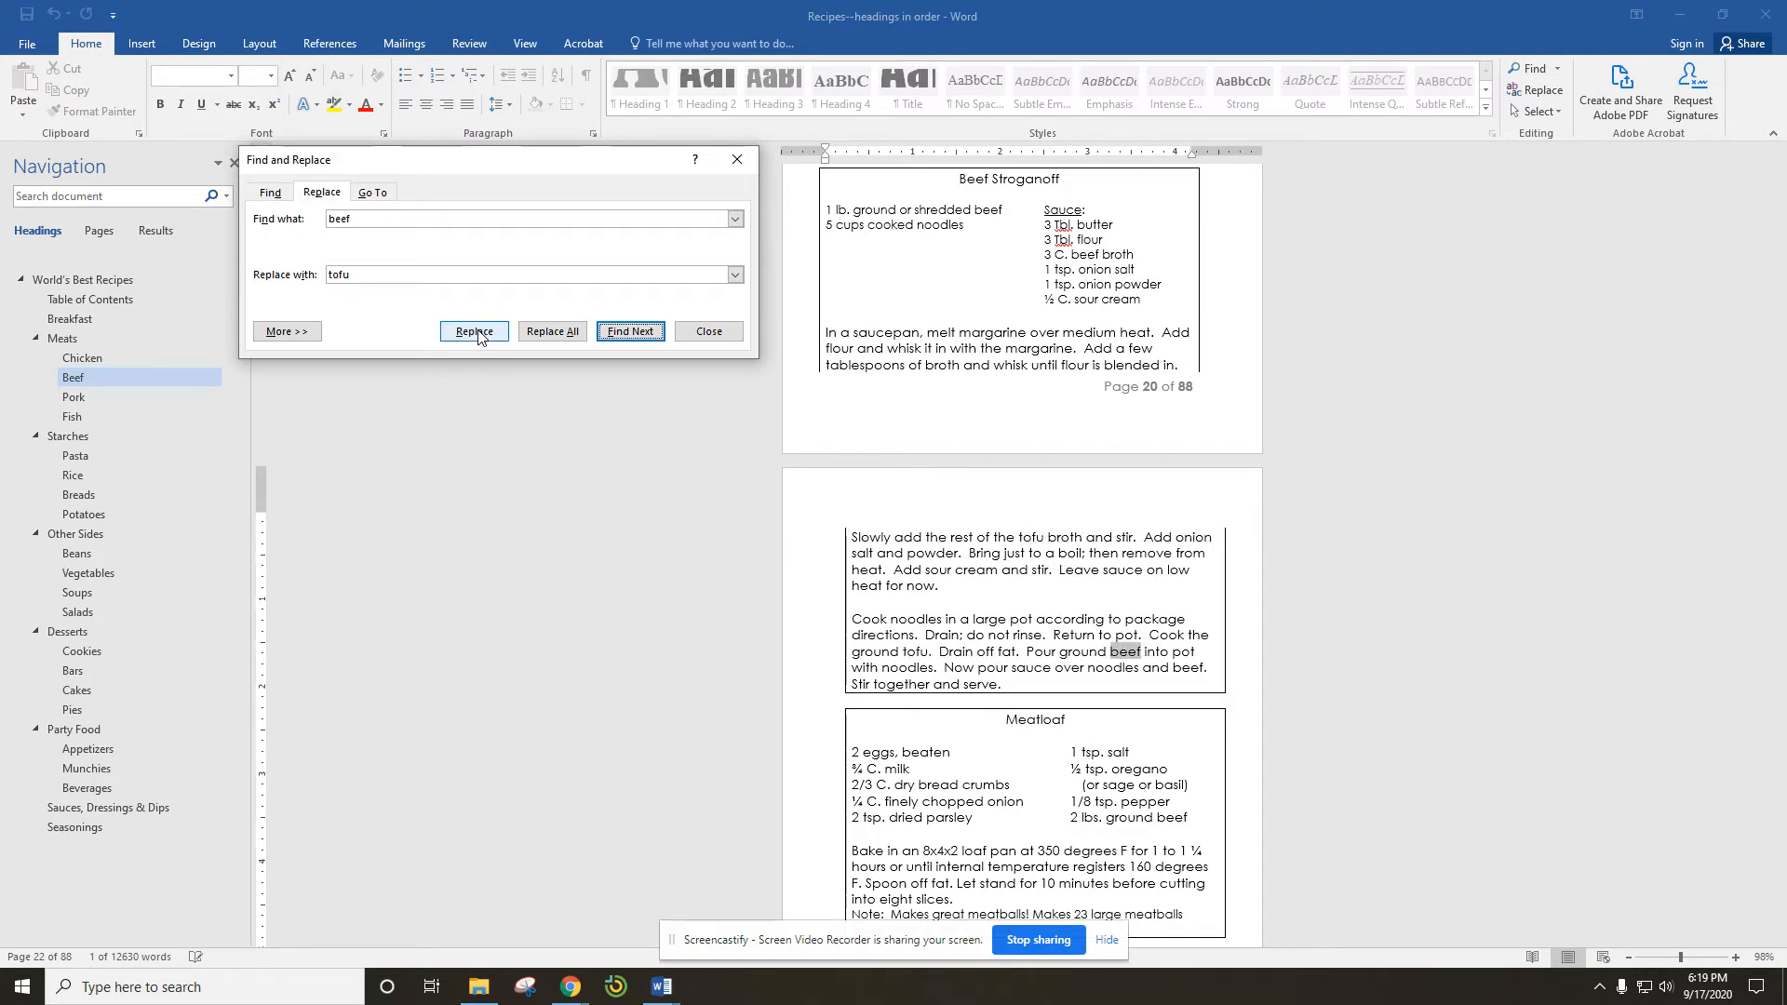
click(475, 332)
click(474, 333)
click(475, 332)
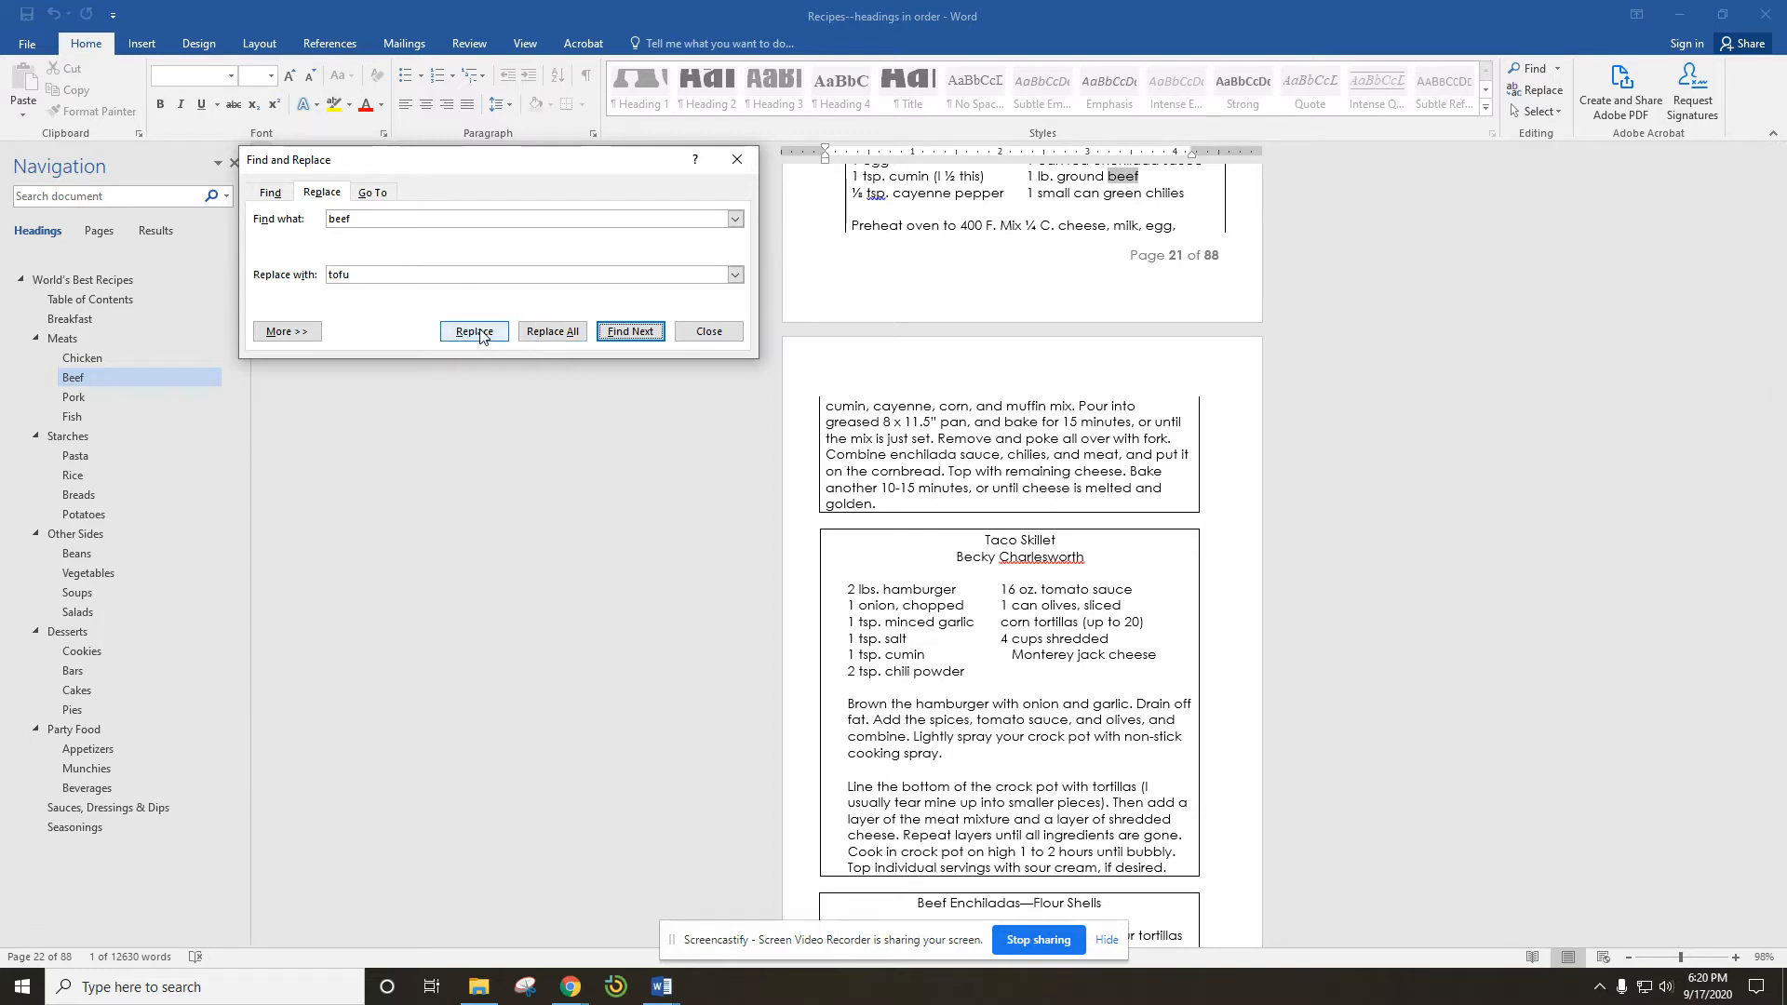
Change the ingredient "1 lb. ground beef" on page 21 to "1 lb. tofu" directly in the document text.
drag(1109, 175, 1153, 167)
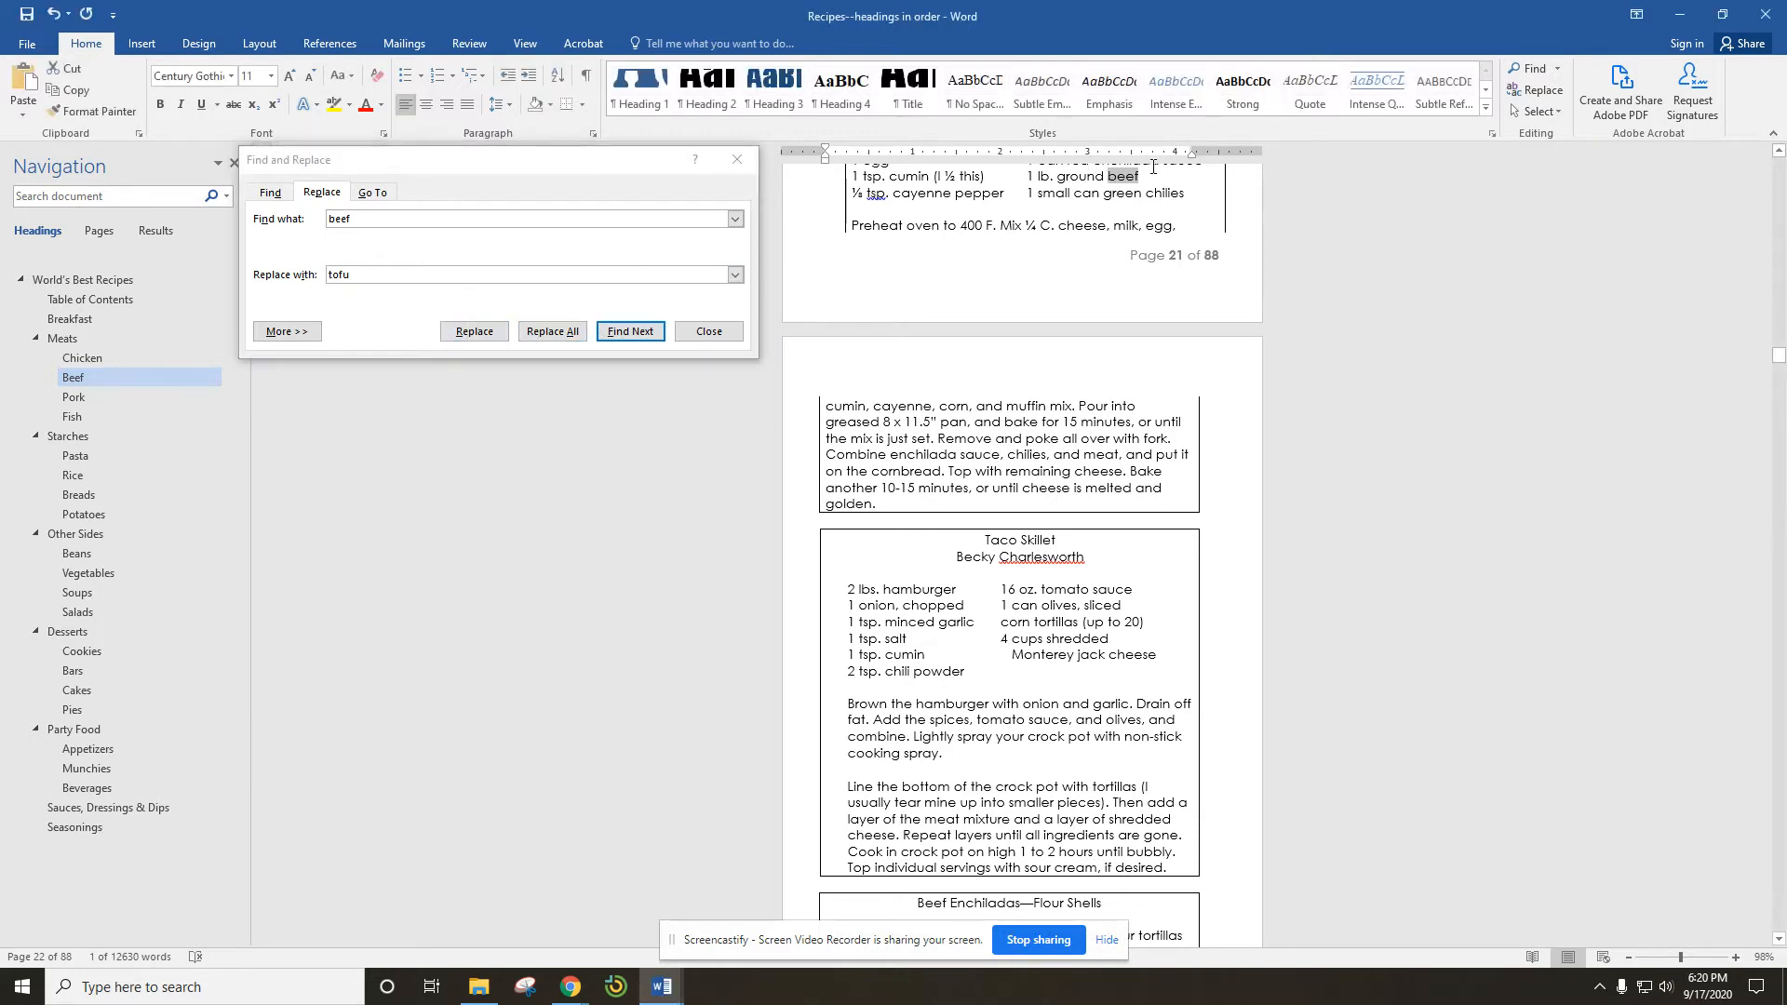
click(1151, 177)
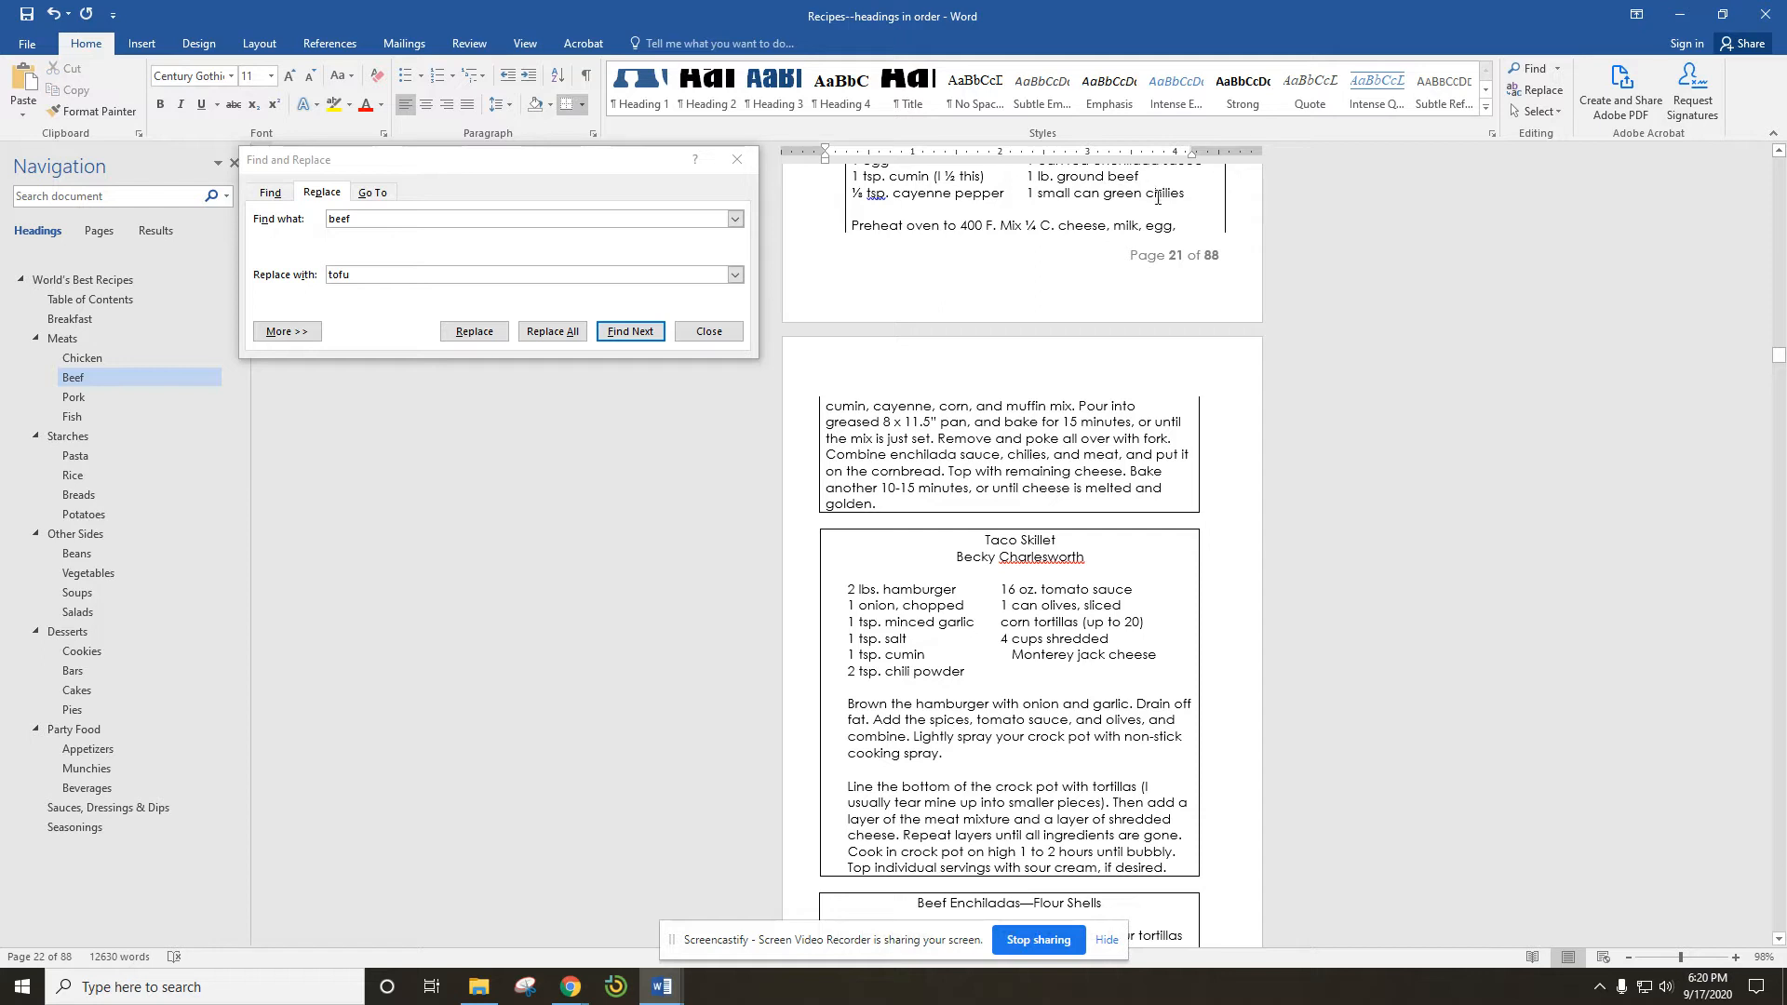
key(BackSpace)
key(BackSpace)
key(BackSpace)
key(BackSpace)
key(BackSpace)
key(BackSpace)
key(BackSpace)
key(BackSpace)
key(BackSpace)
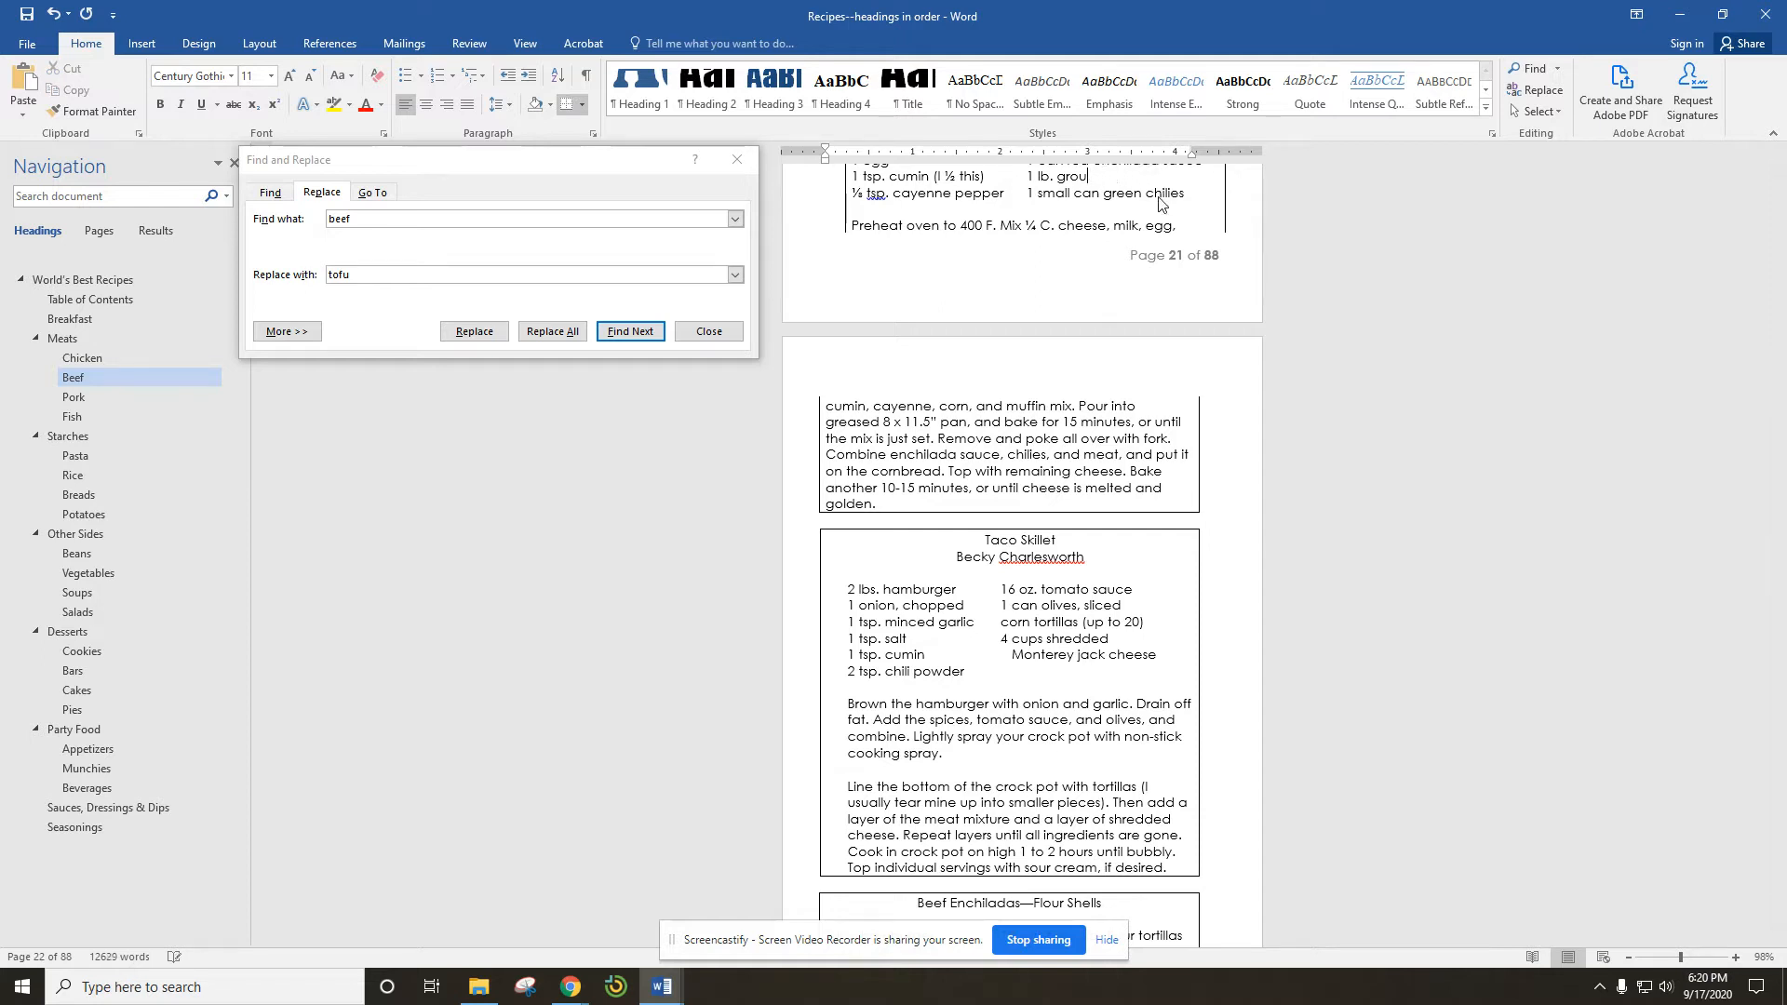
key(BackSpace)
key(BackSpace)
text(tofu)
Replace "beef" with "tofu" in the Beef Enchiladas—Flour Shells title and skip the next two occurrences.
click(633, 332)
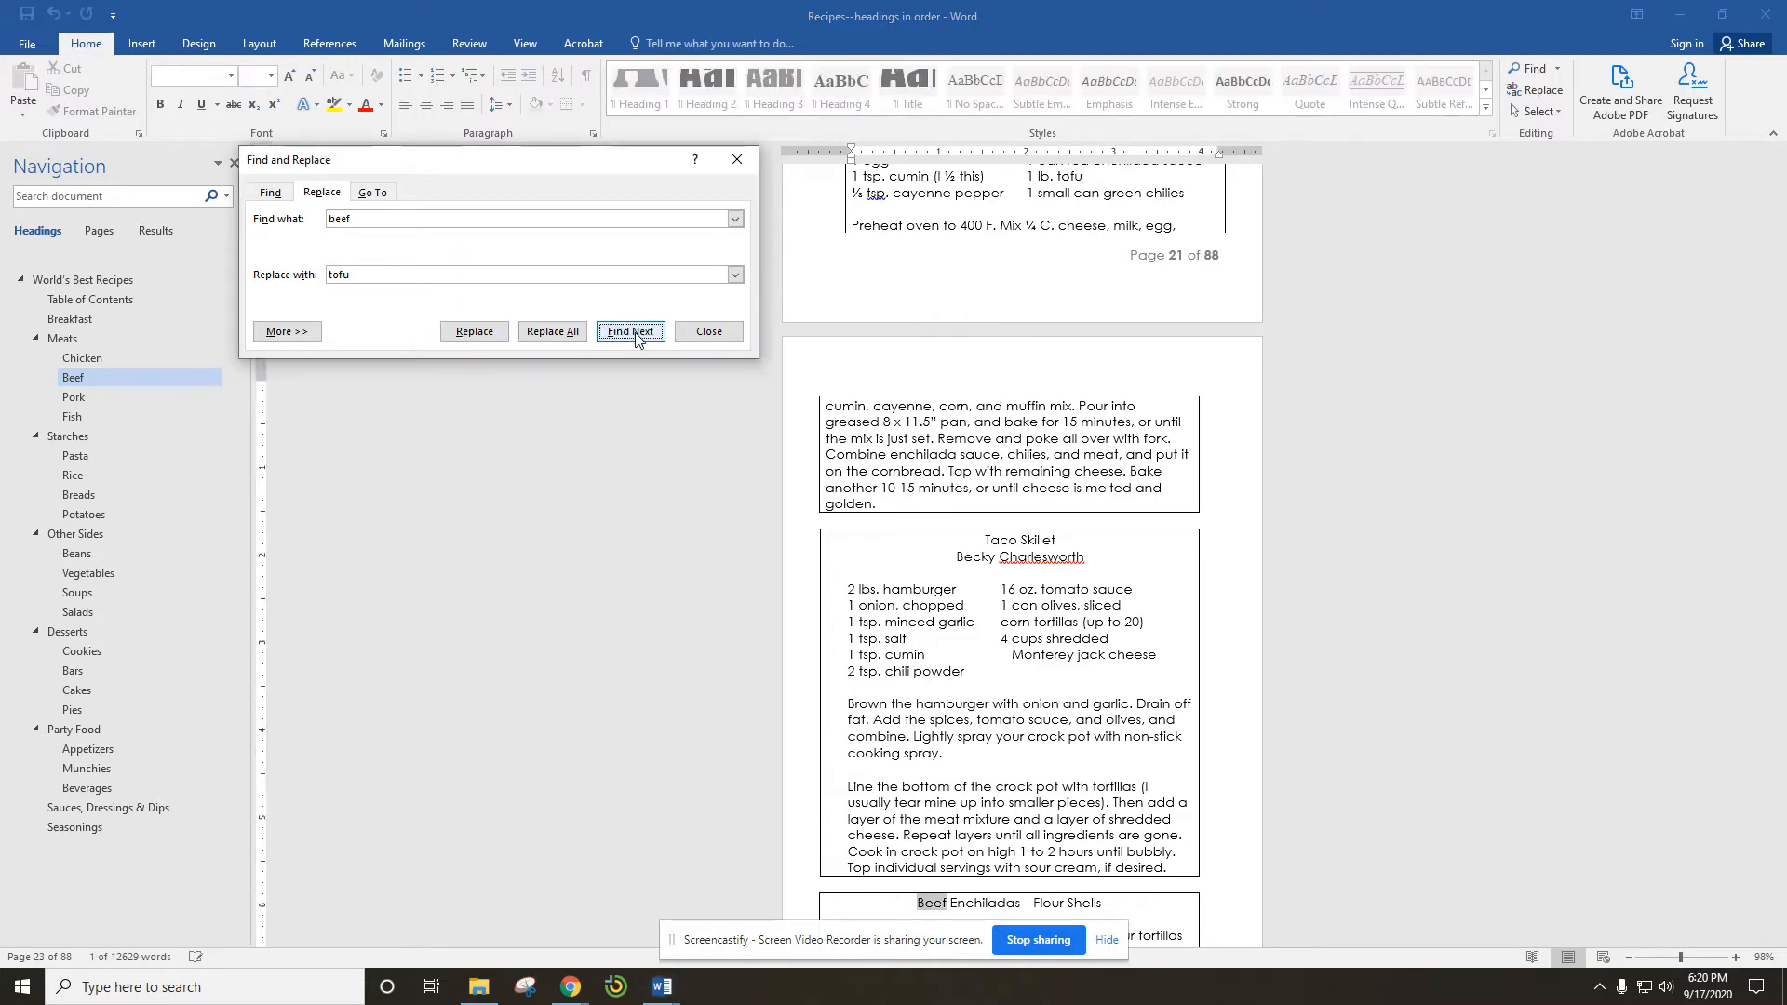
scroll(965, 750, down, 3)
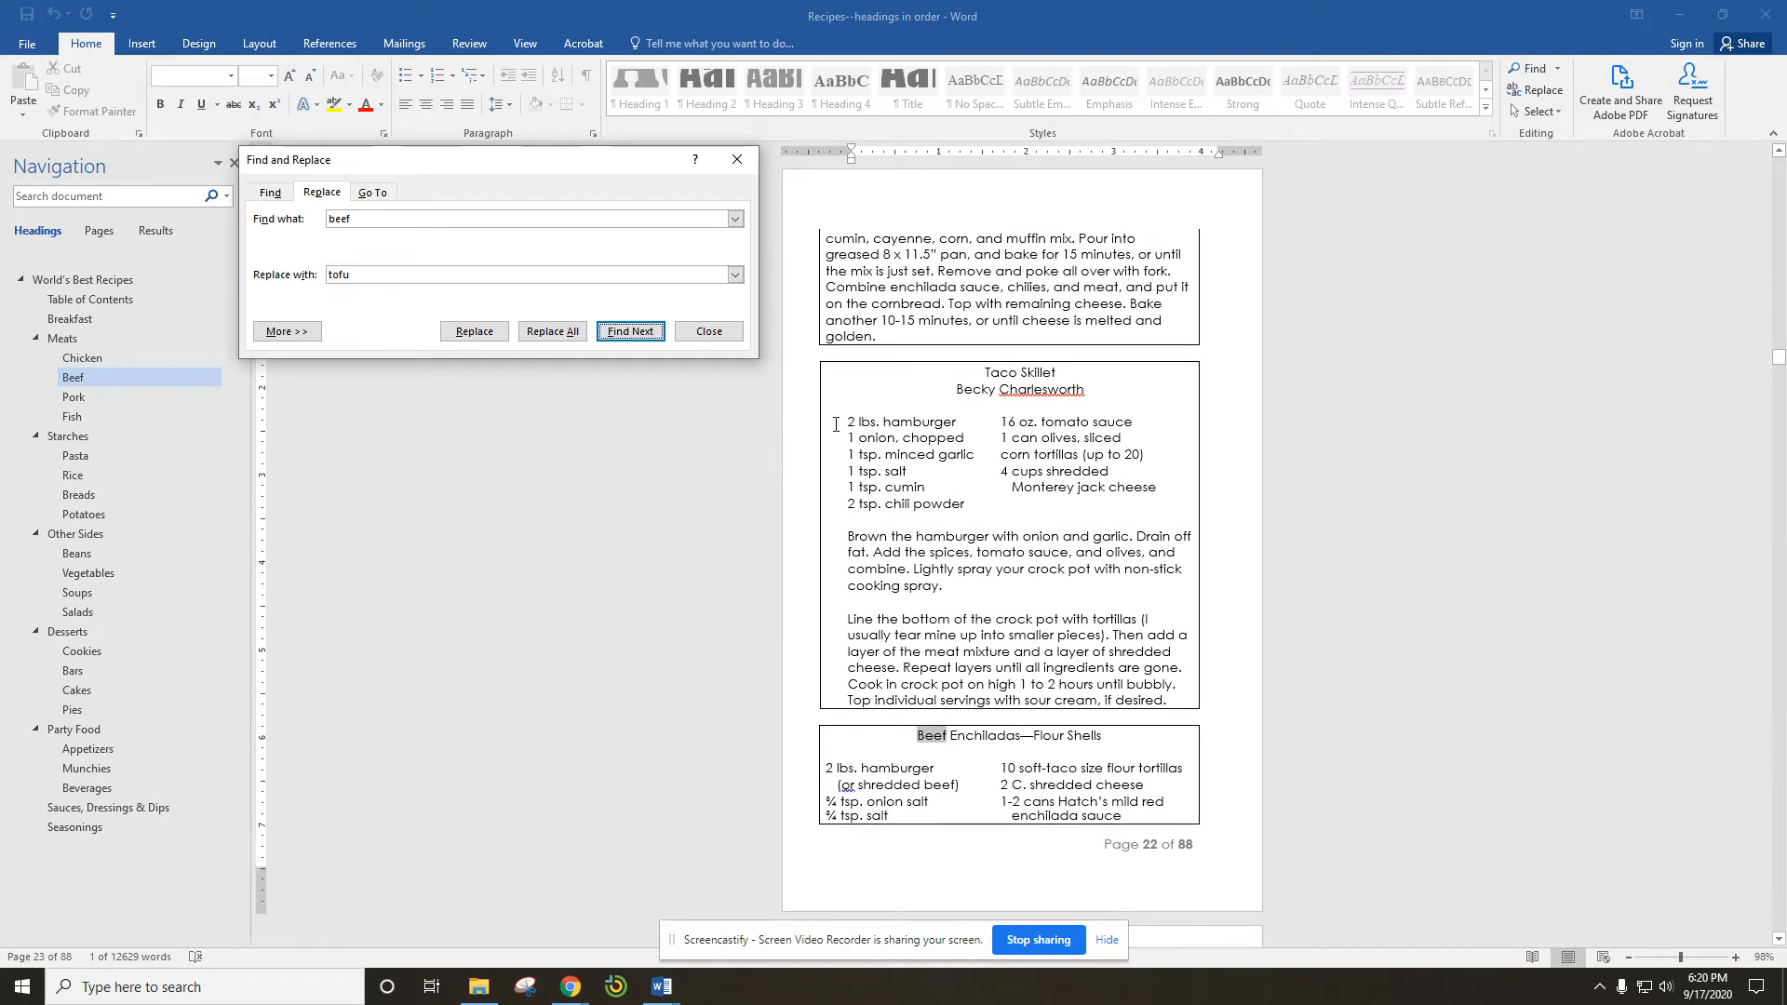
click(472, 333)
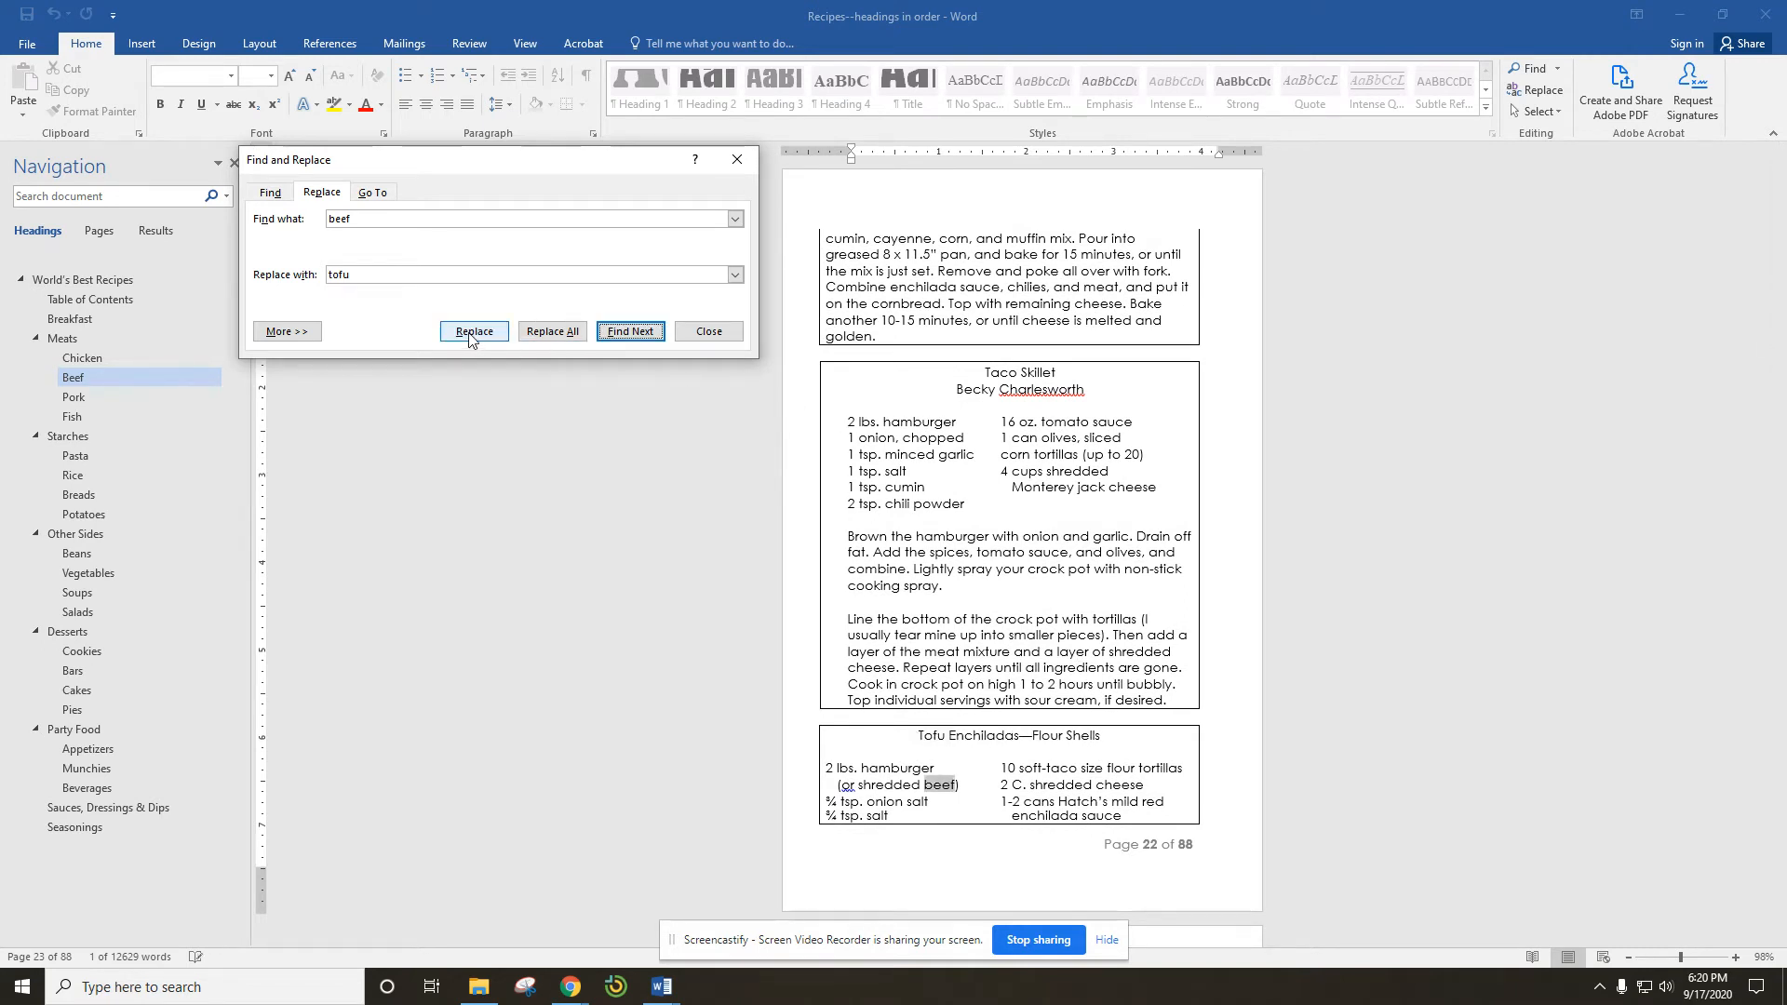
click(632, 333)
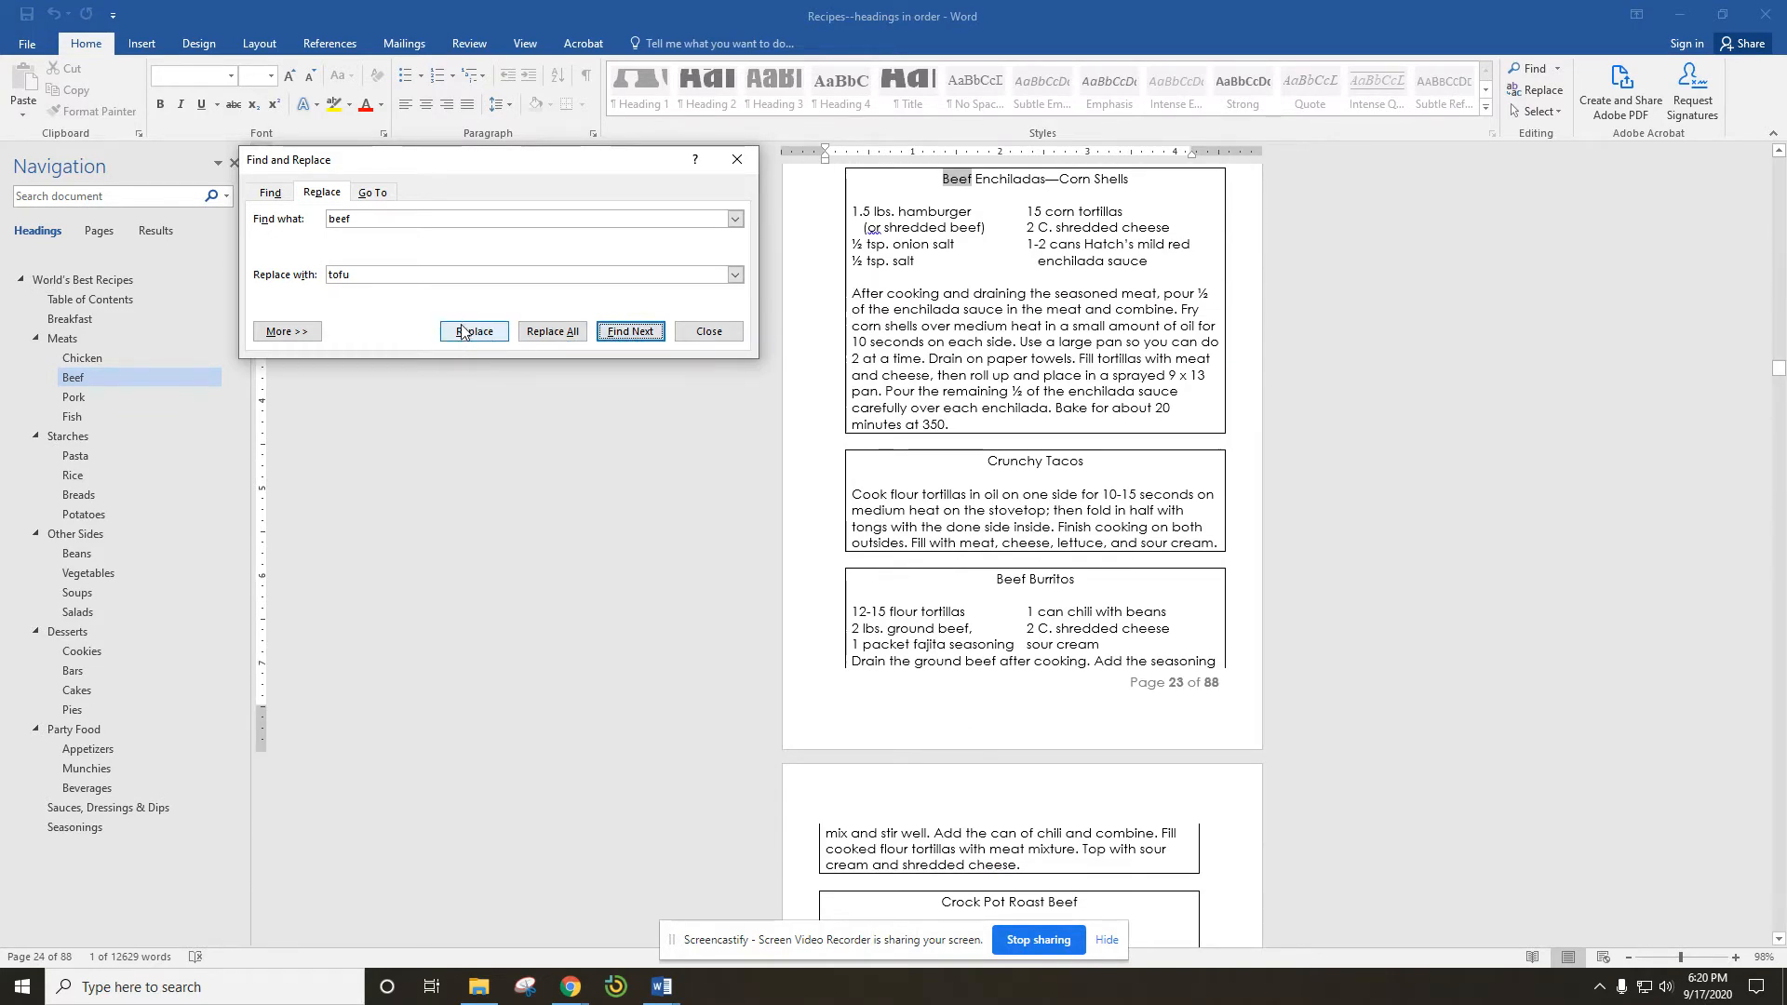
click(638, 337)
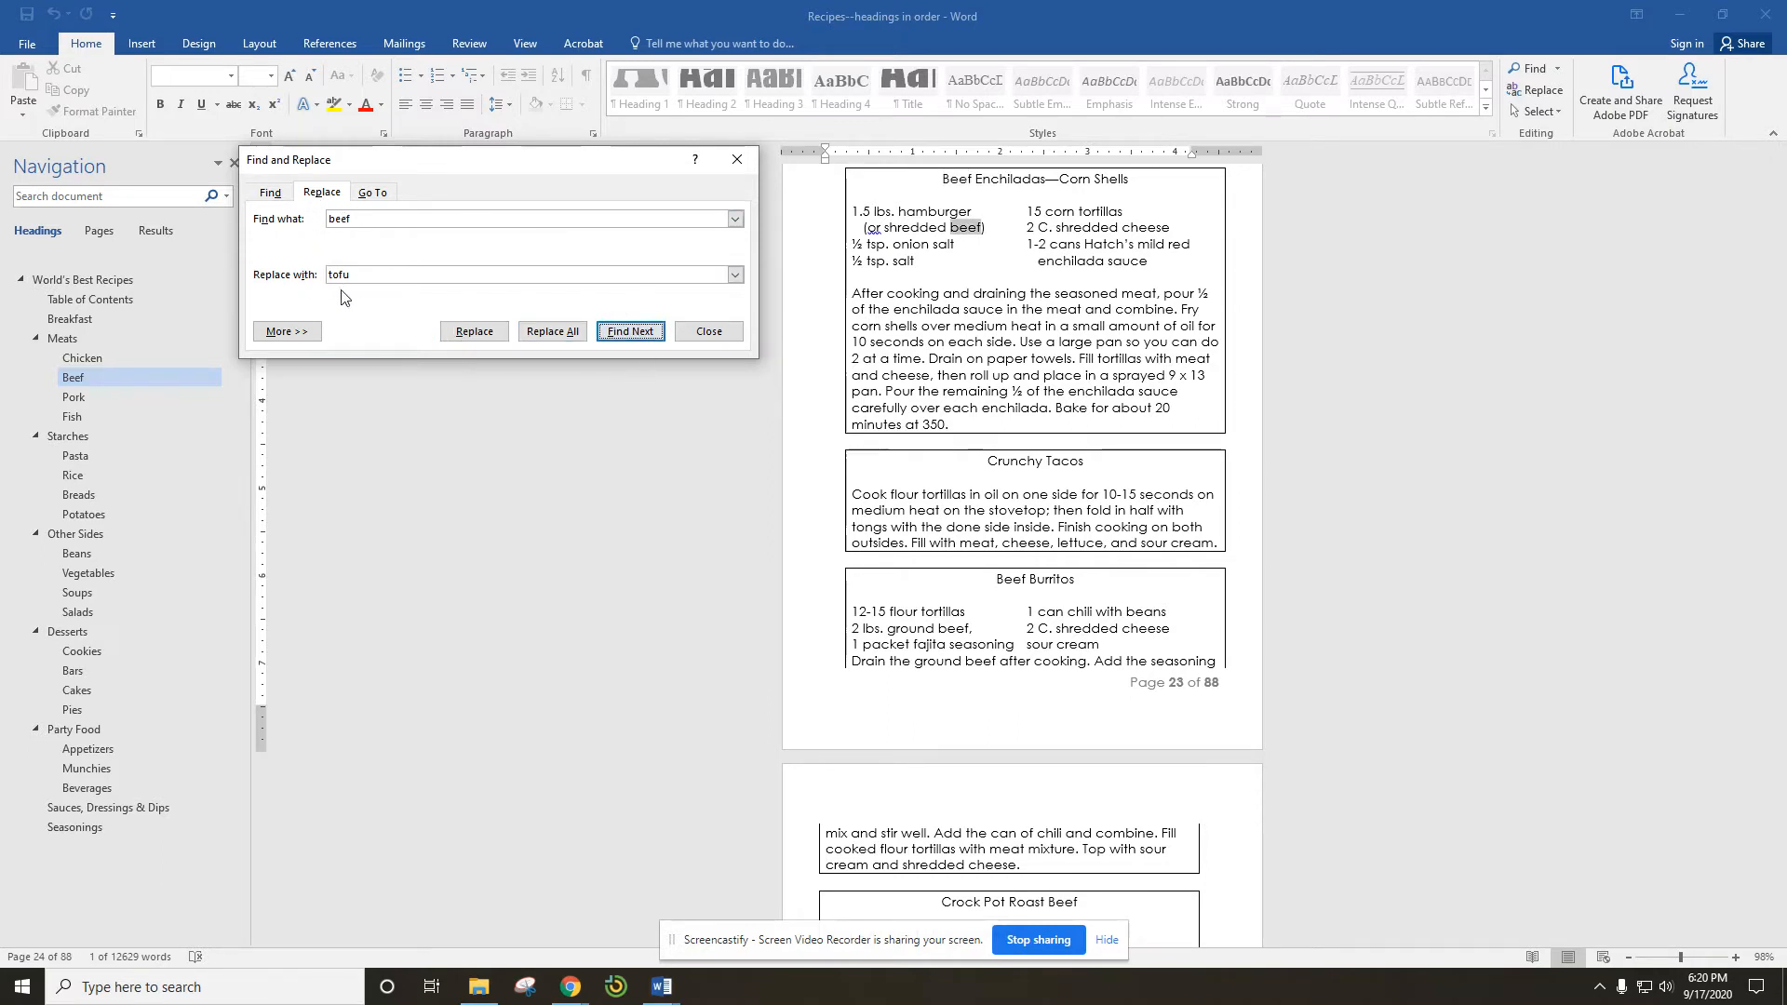
Replace all remaining occurrences of "beef" with "tofu" throughout the document at once.
click(554, 333)
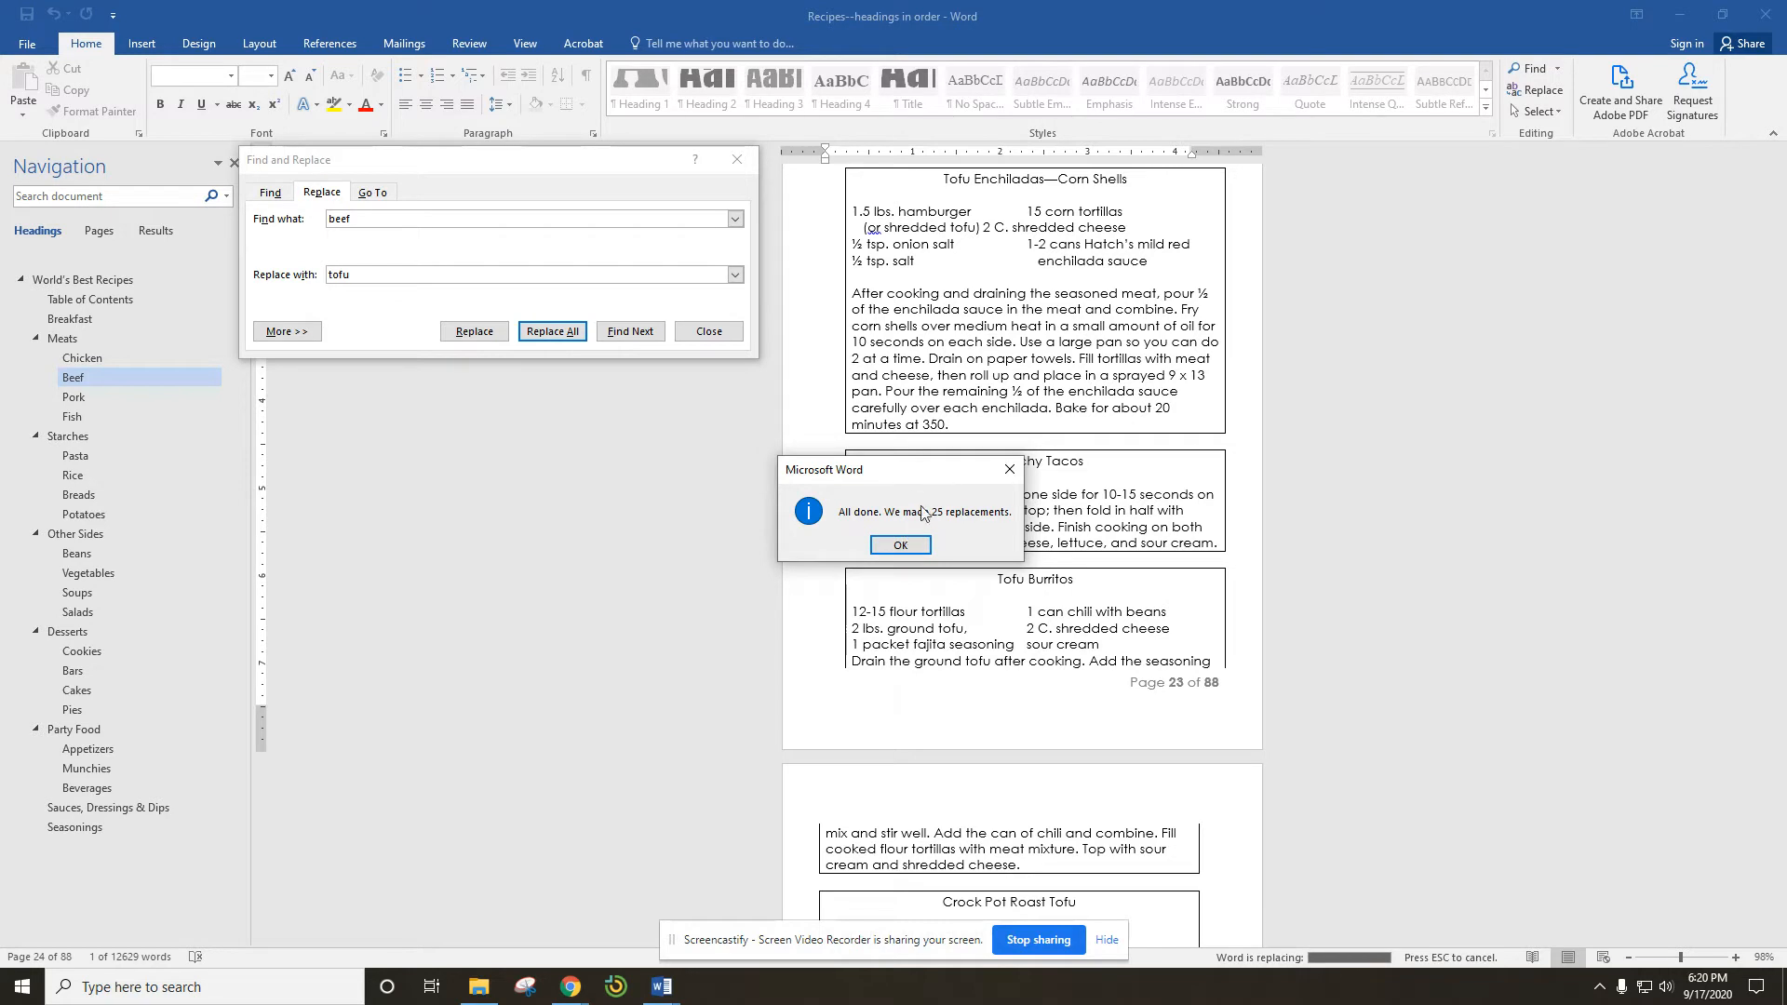
click(901, 546)
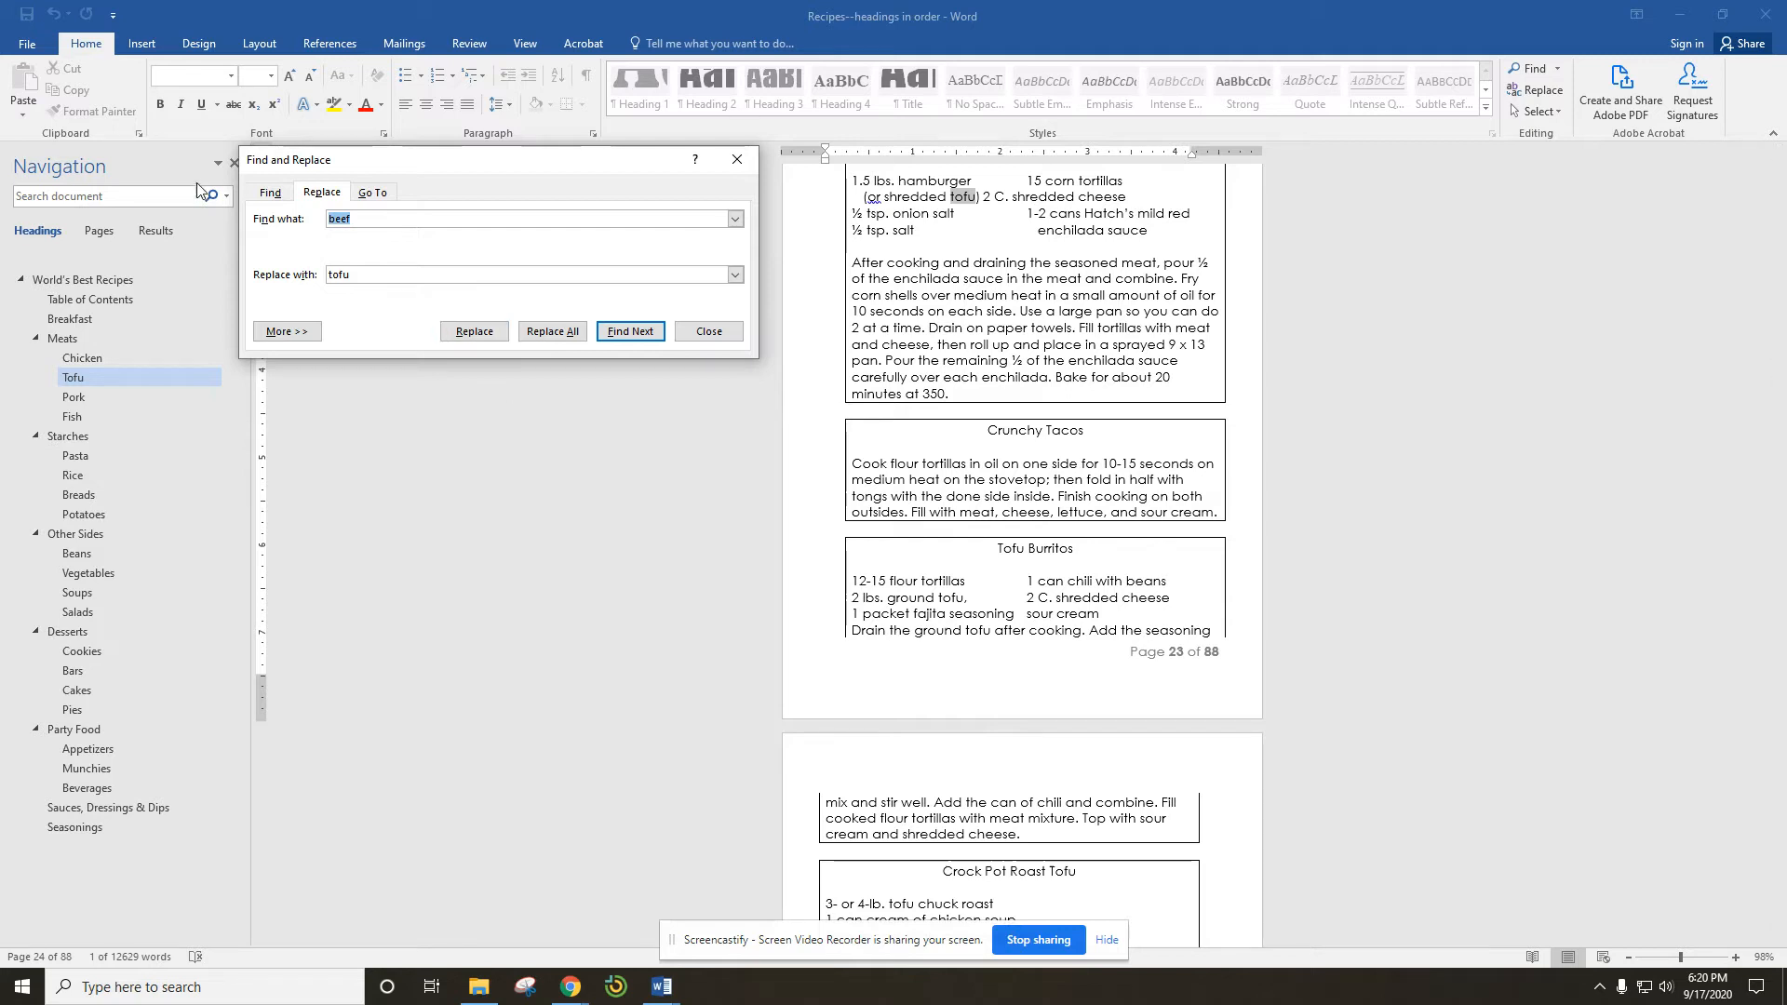
Set both the search text and the replacement text to "chocolate".
click(373, 220)
double_click(374, 220)
double_click(361, 274)
key(BackSpace)
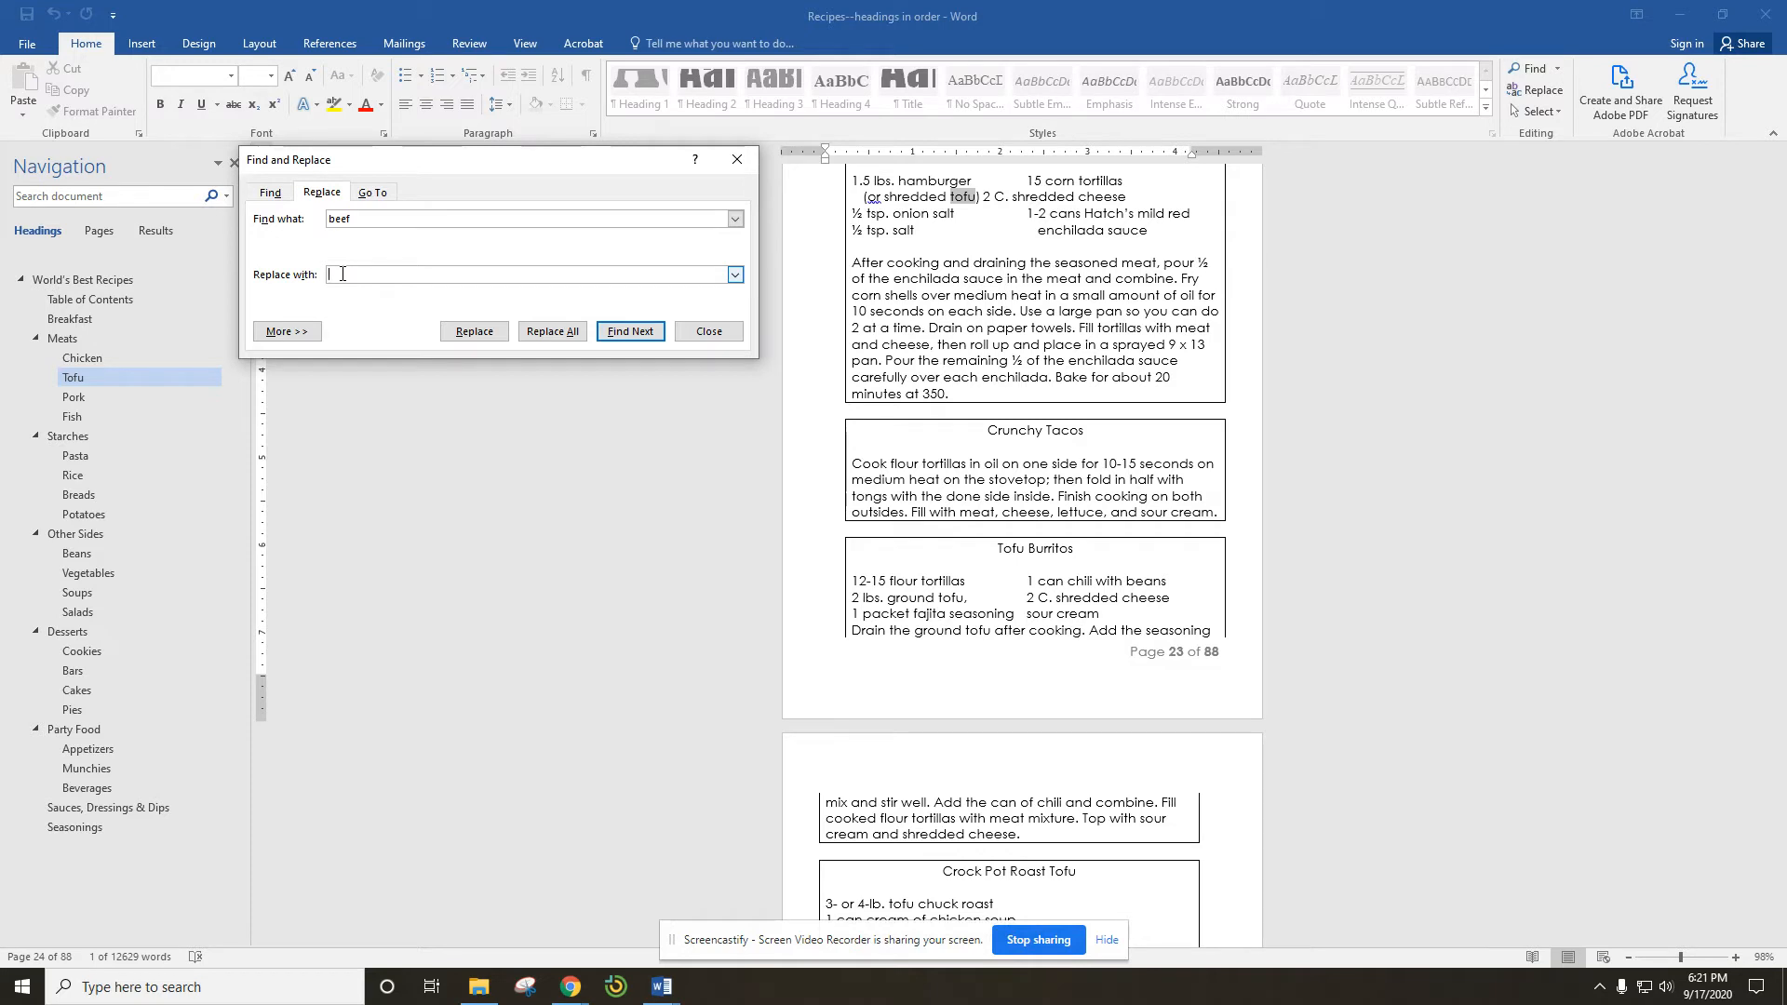
text(t)
key(BackSpace)
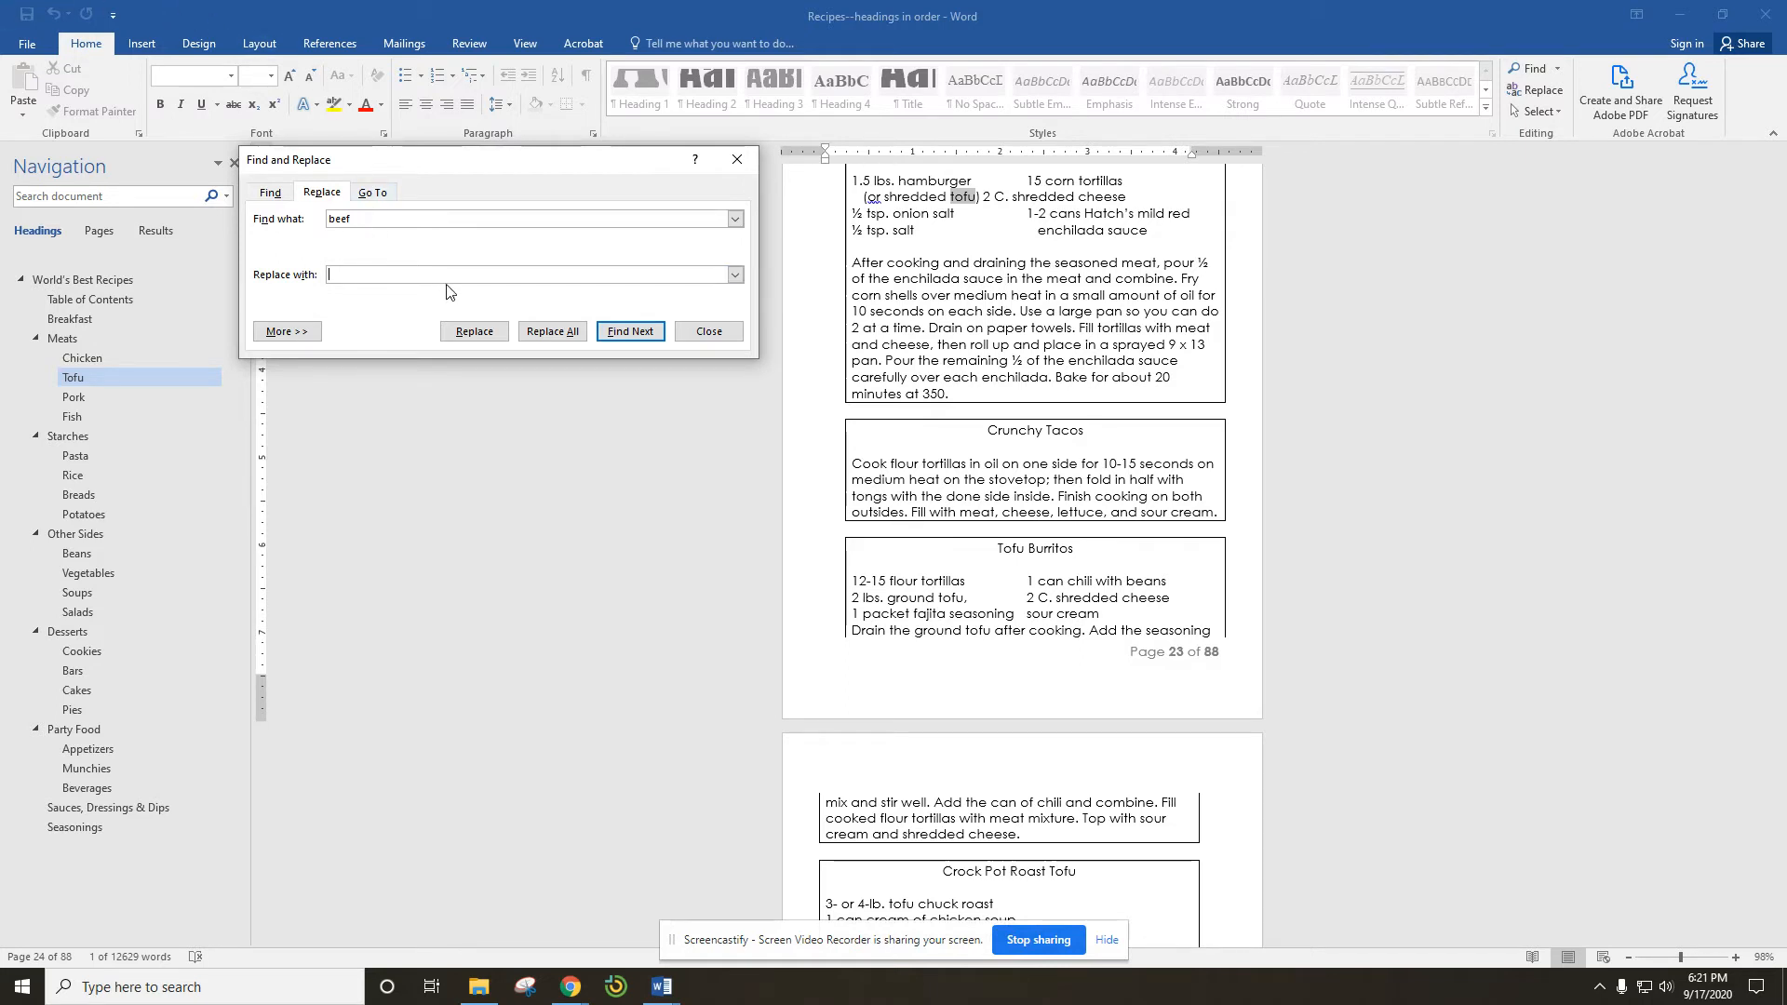
double_click(339, 218)
key(BackSpace)
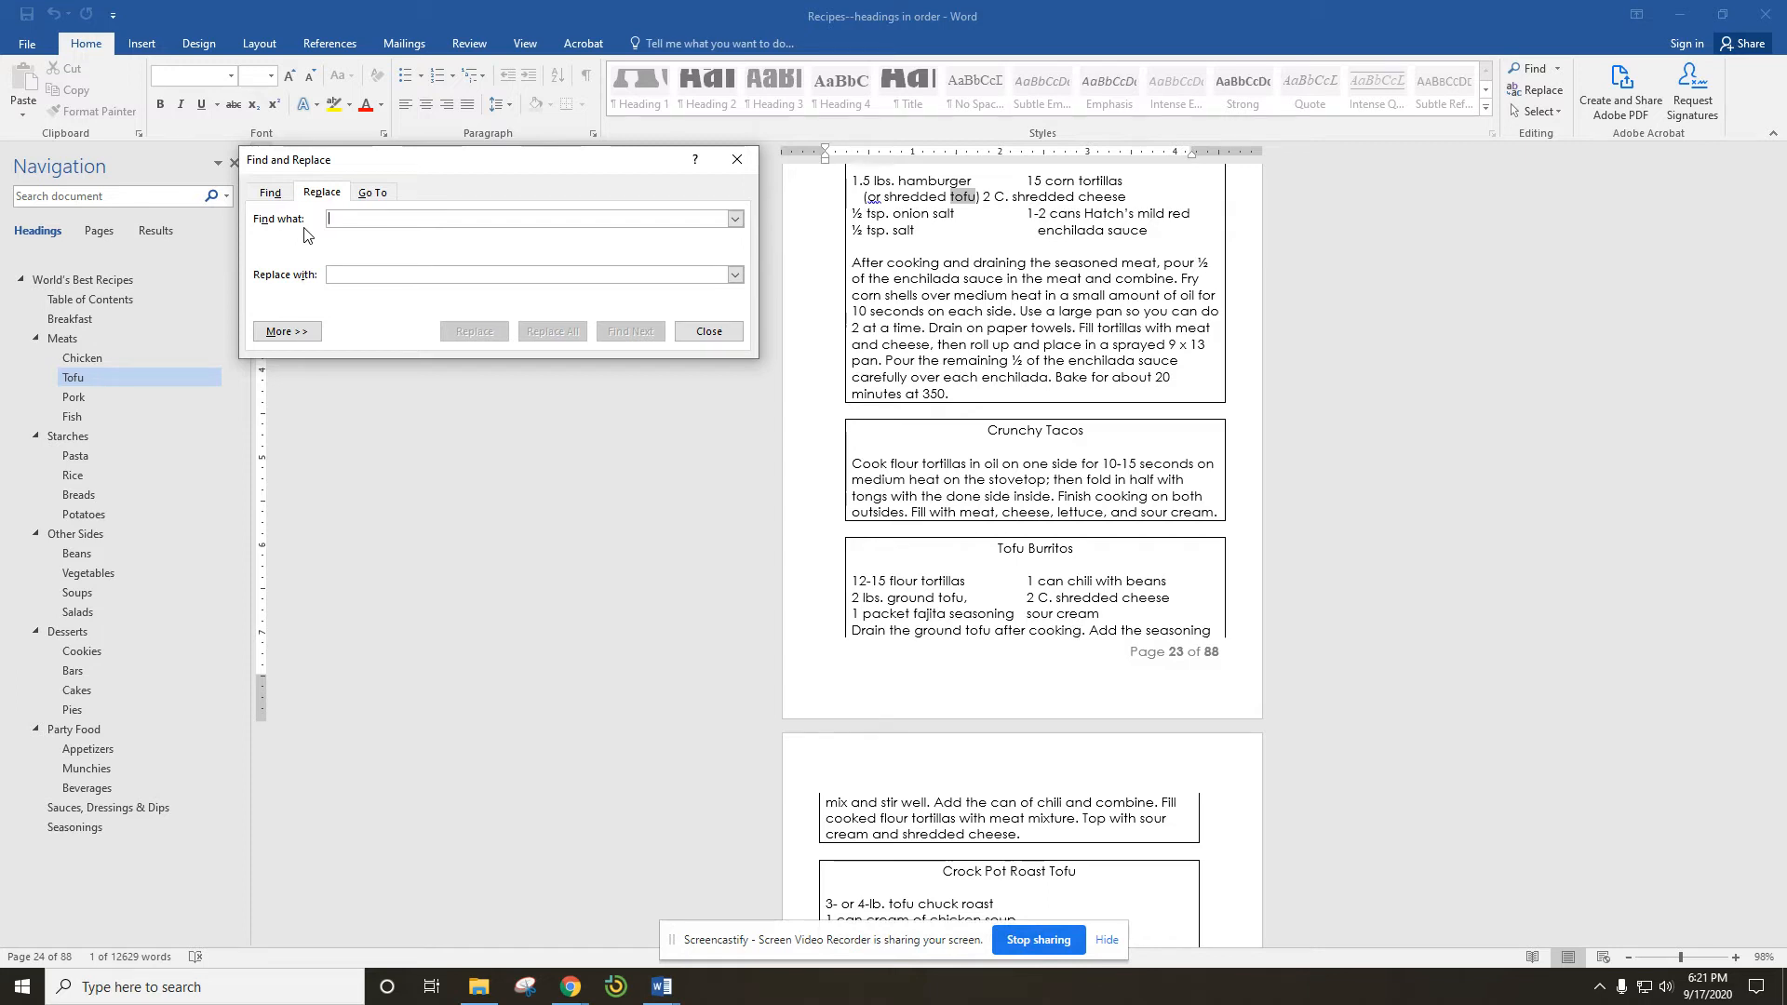
text(chocolate)
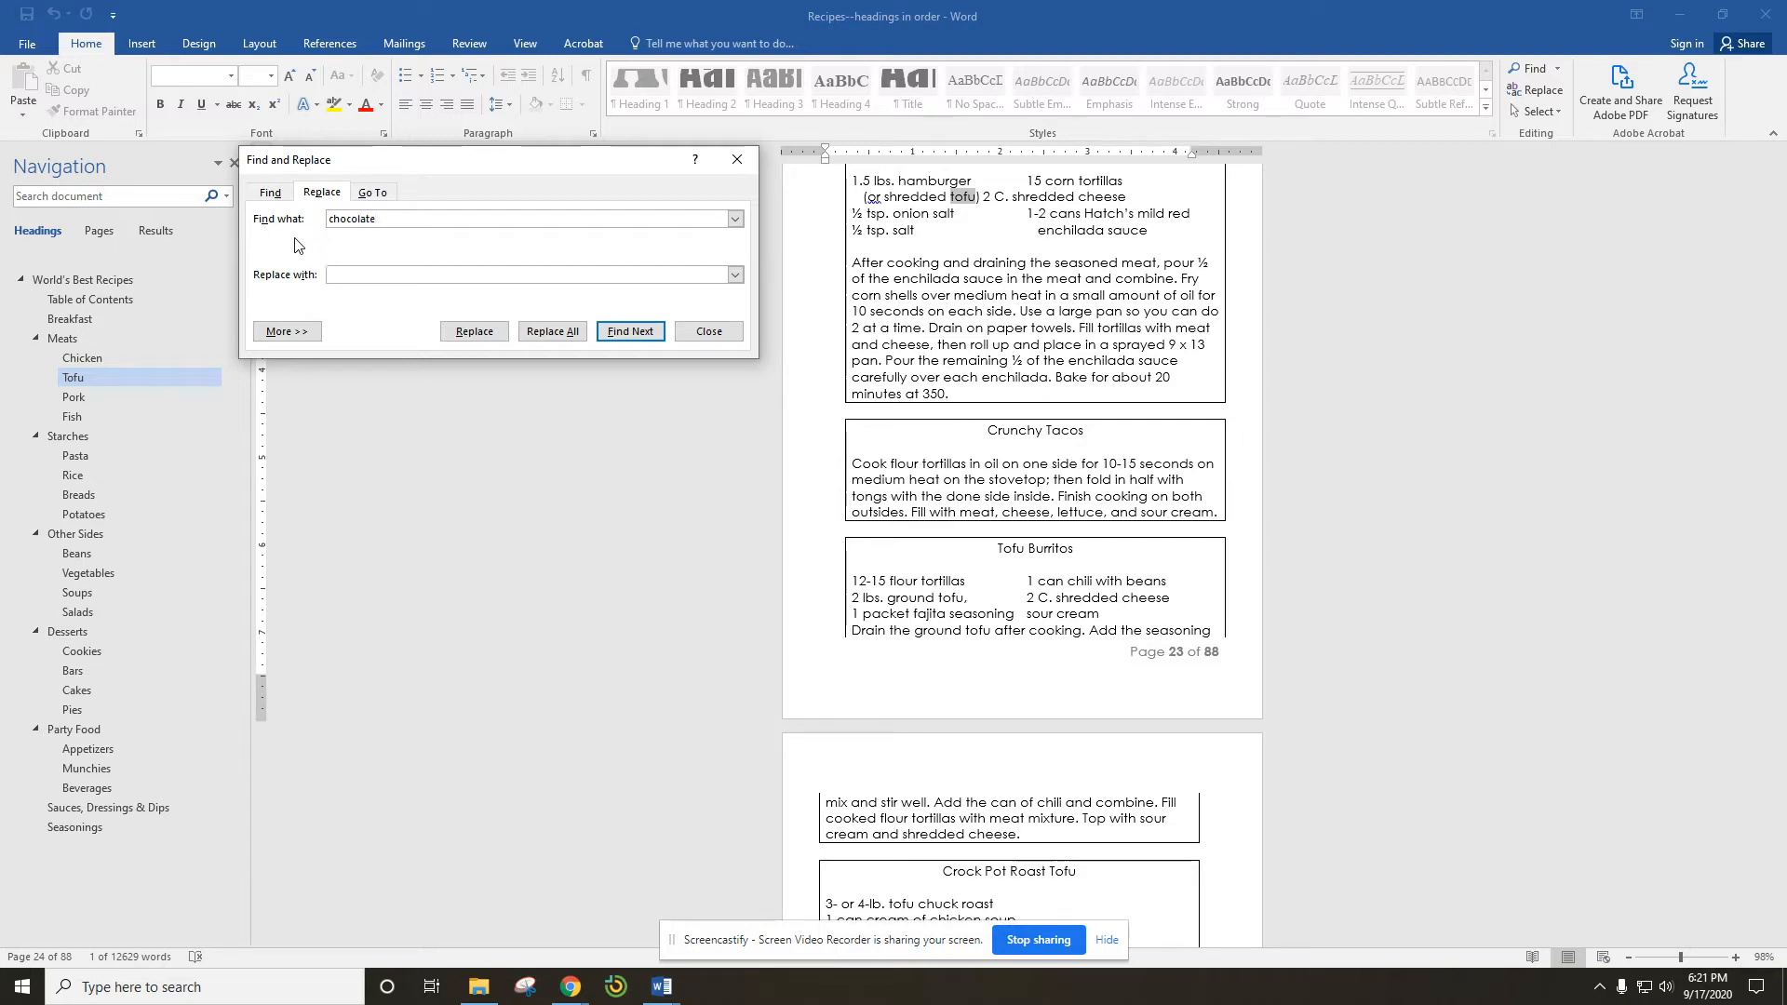
click(340, 273)
text(chocolate)
Format the replacement text "chocolate" as bold, 26 pt, underlined, with a dark red Accent 2 font color.
click(292, 337)
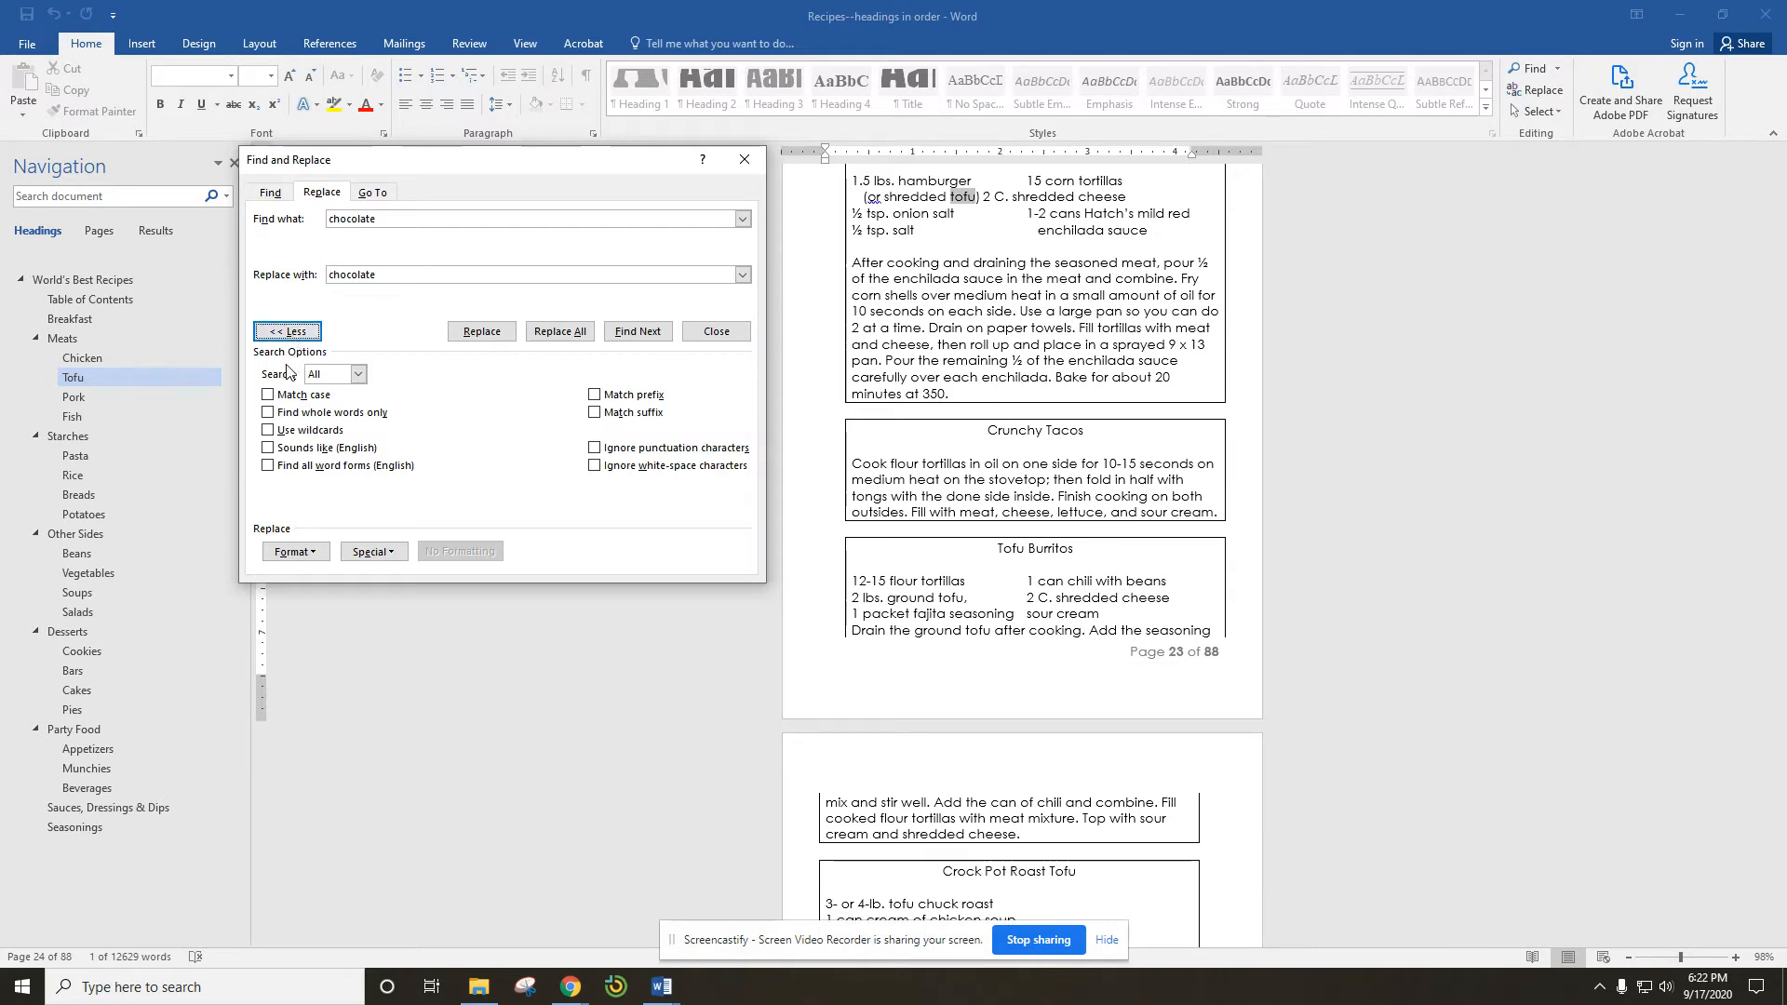
click(301, 553)
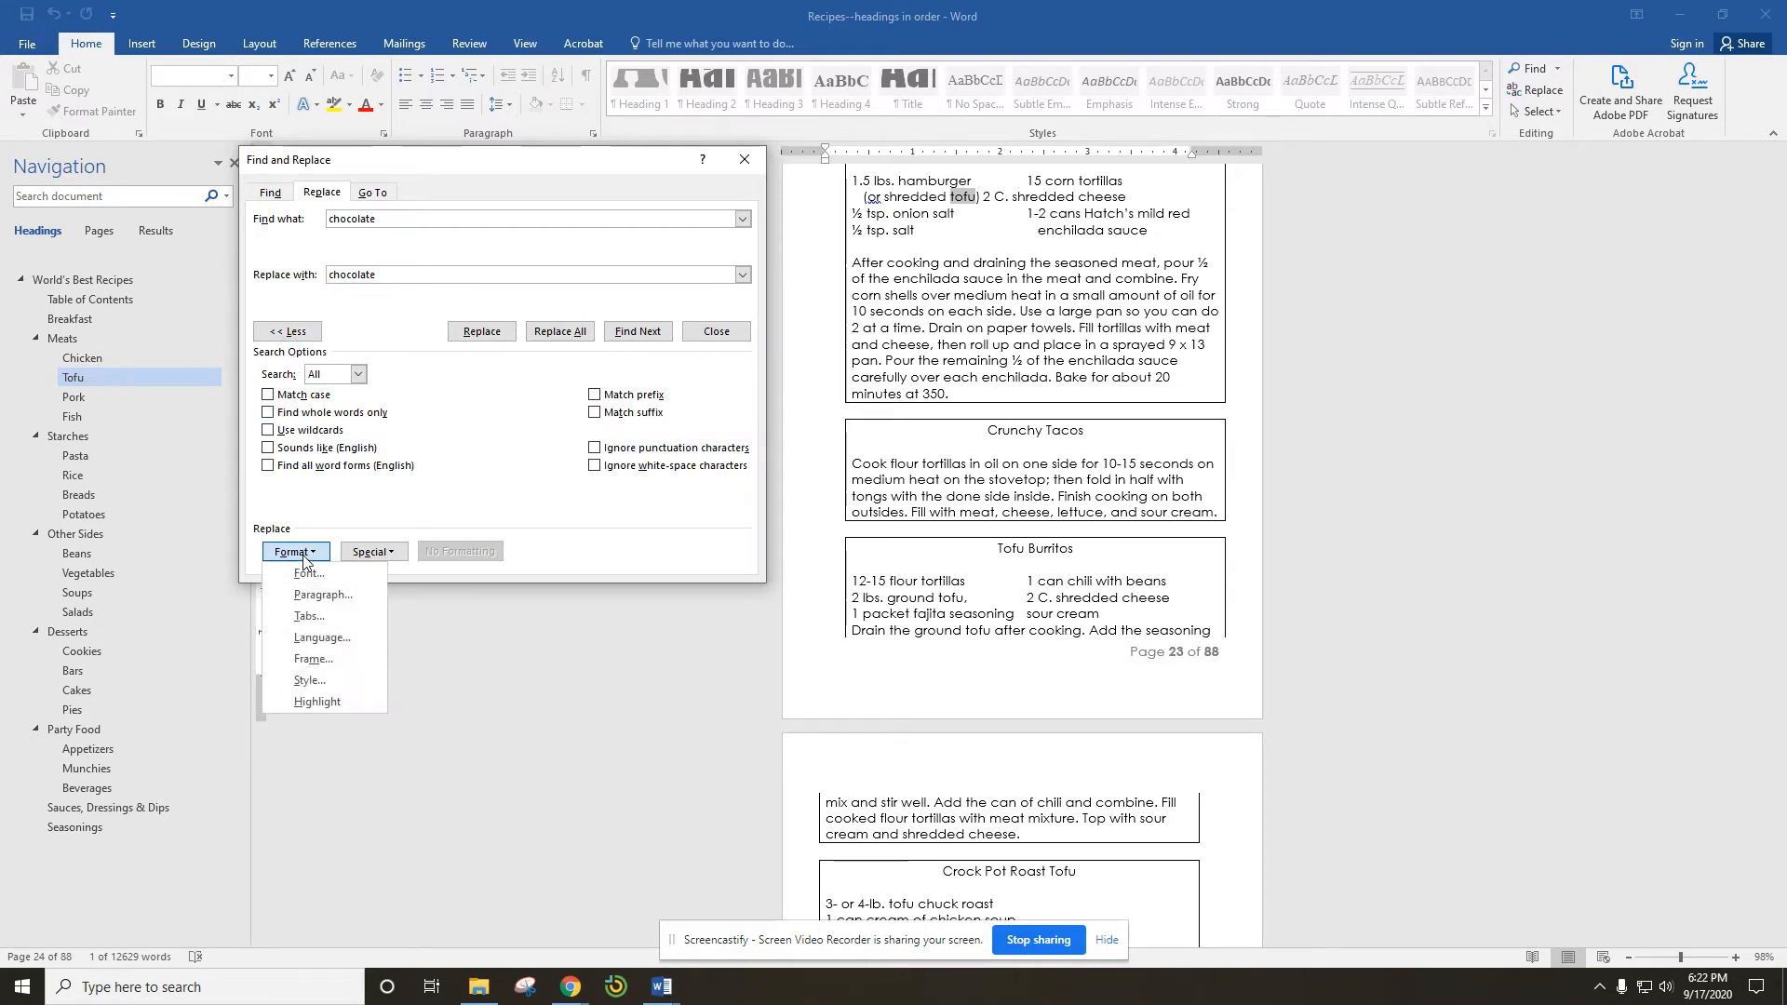
click(309, 573)
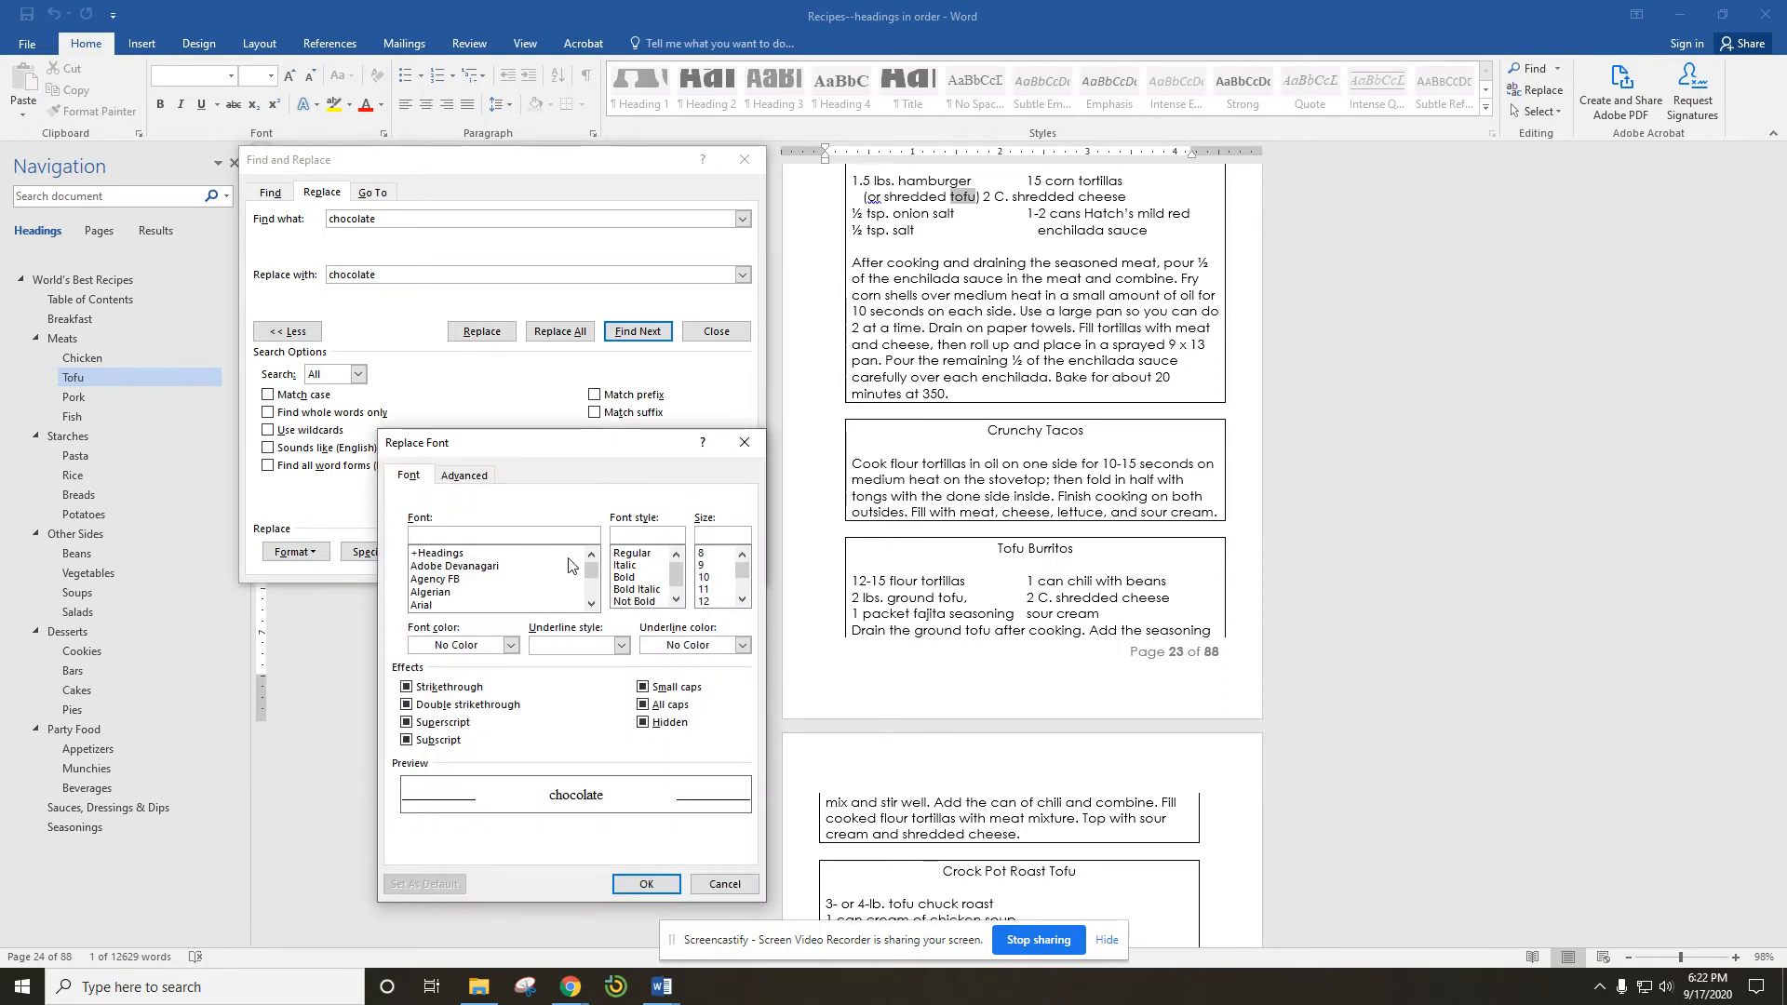
click(623, 577)
scroll(736, 577, down, 4)
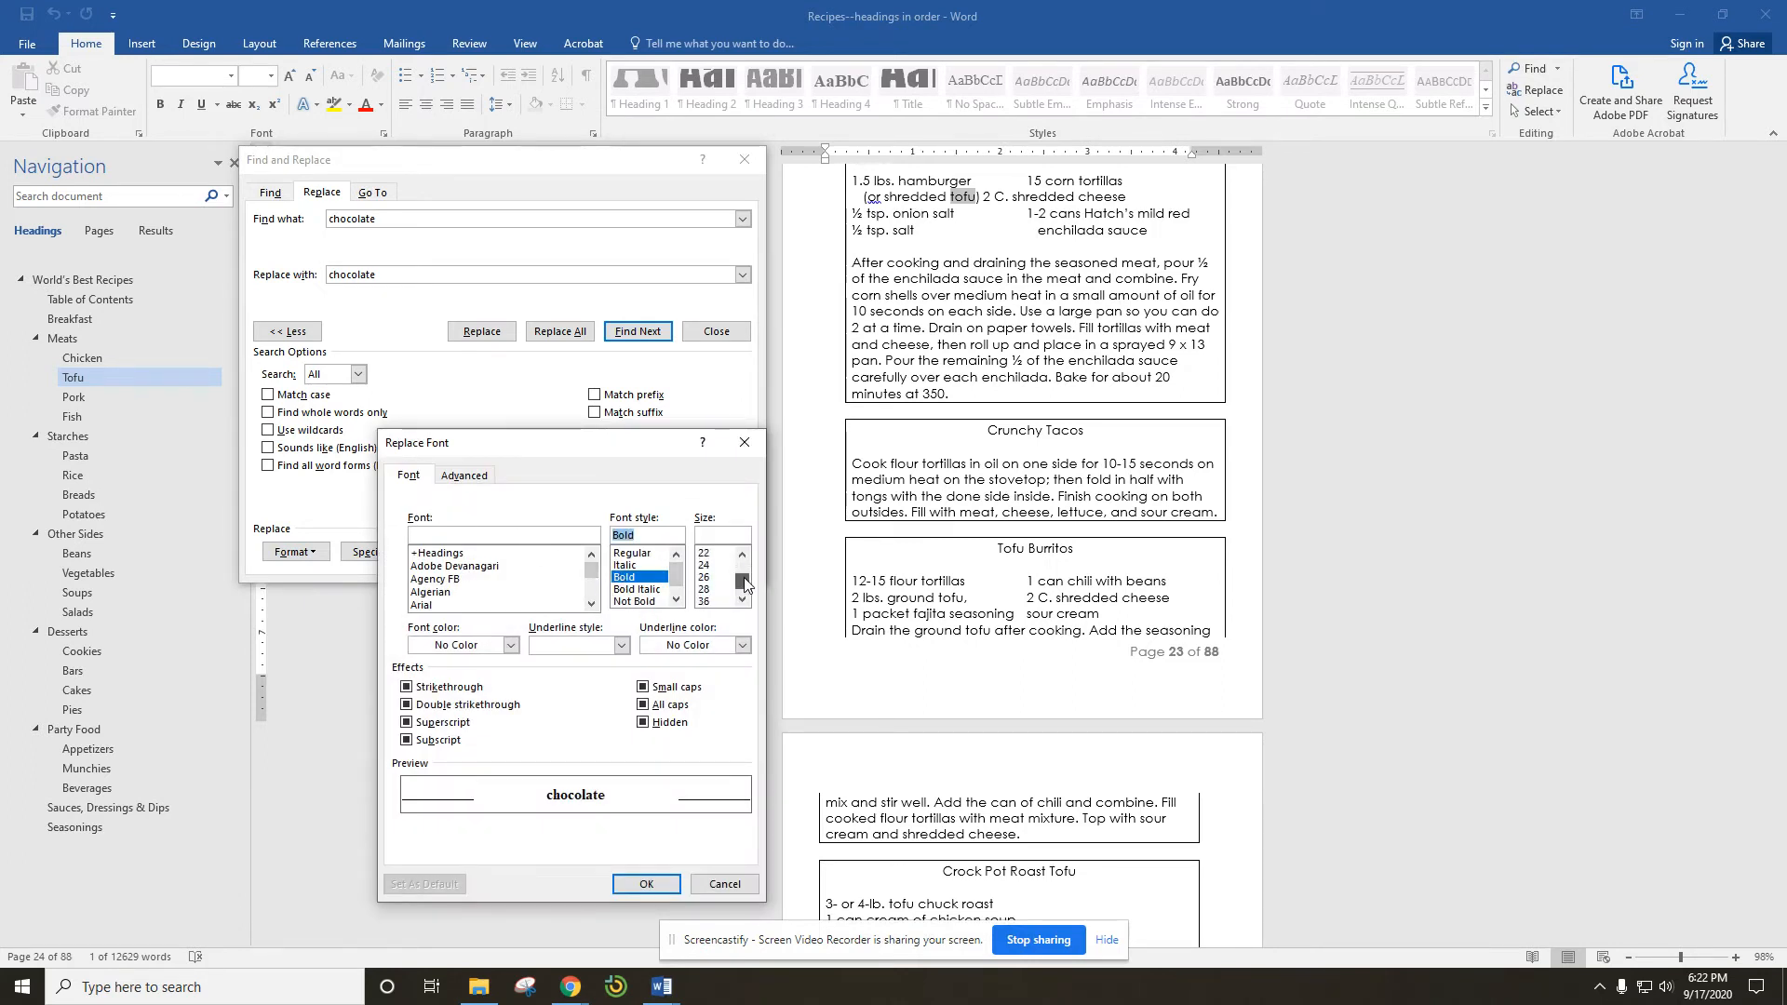
click(705, 554)
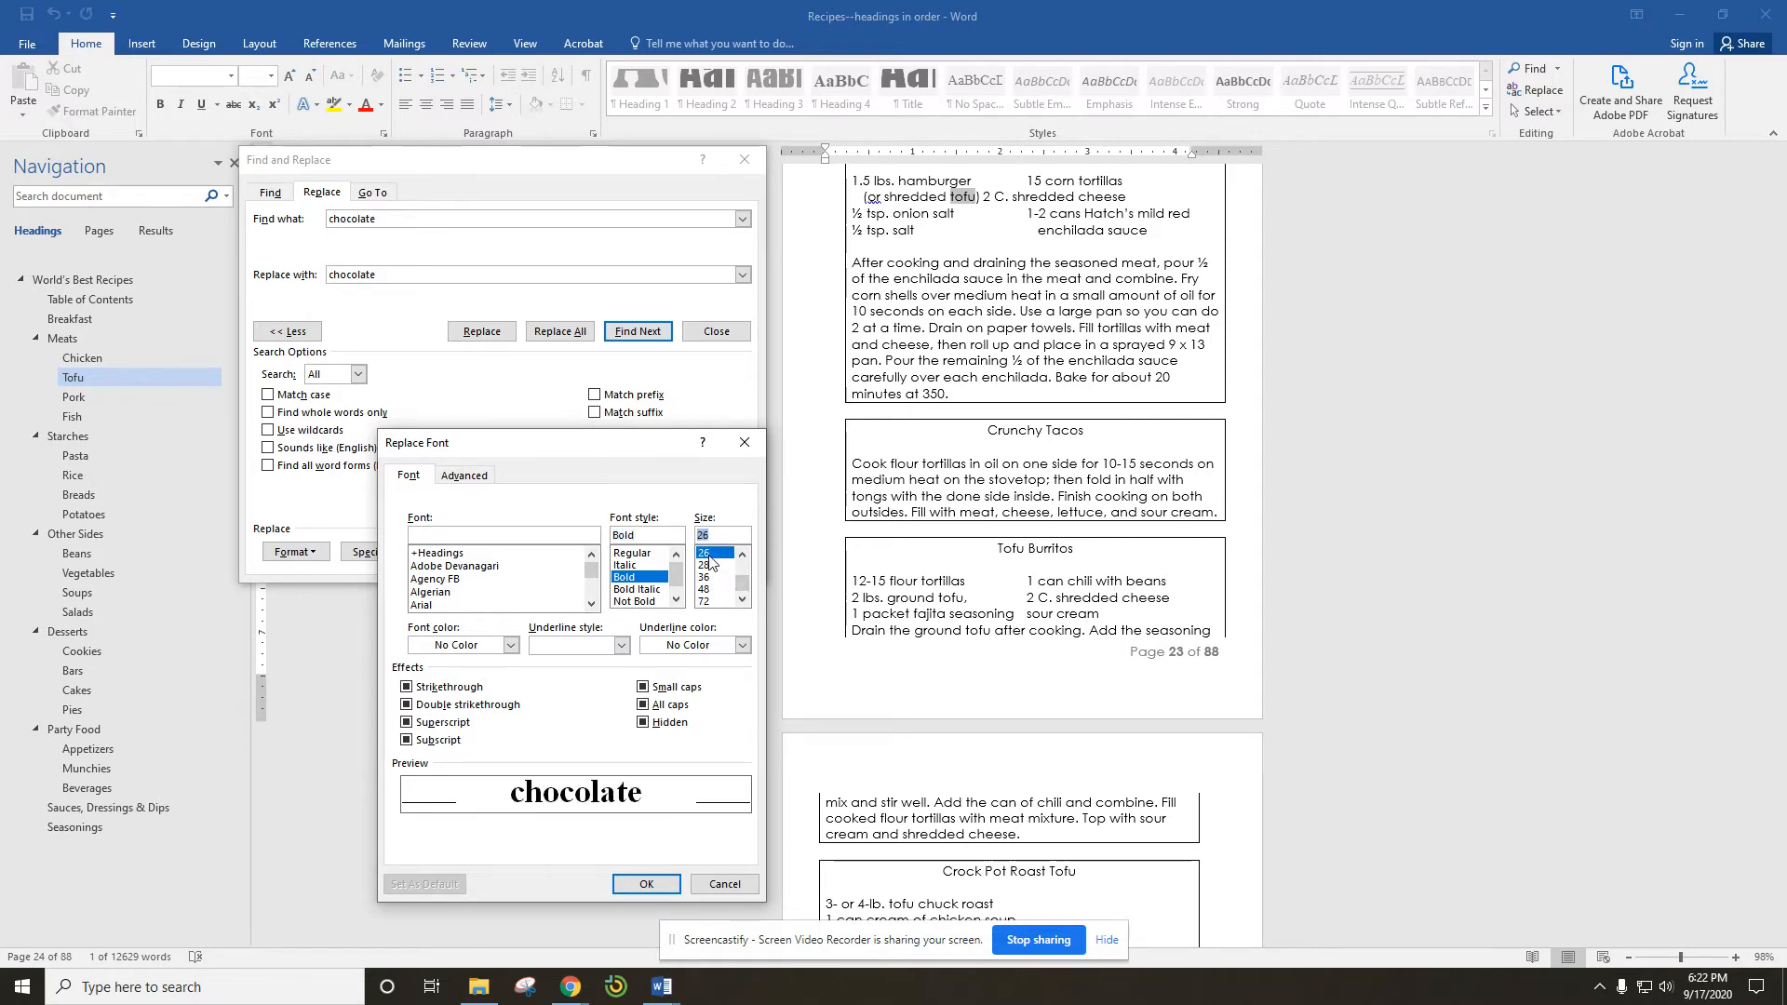
click(621, 645)
click(570, 716)
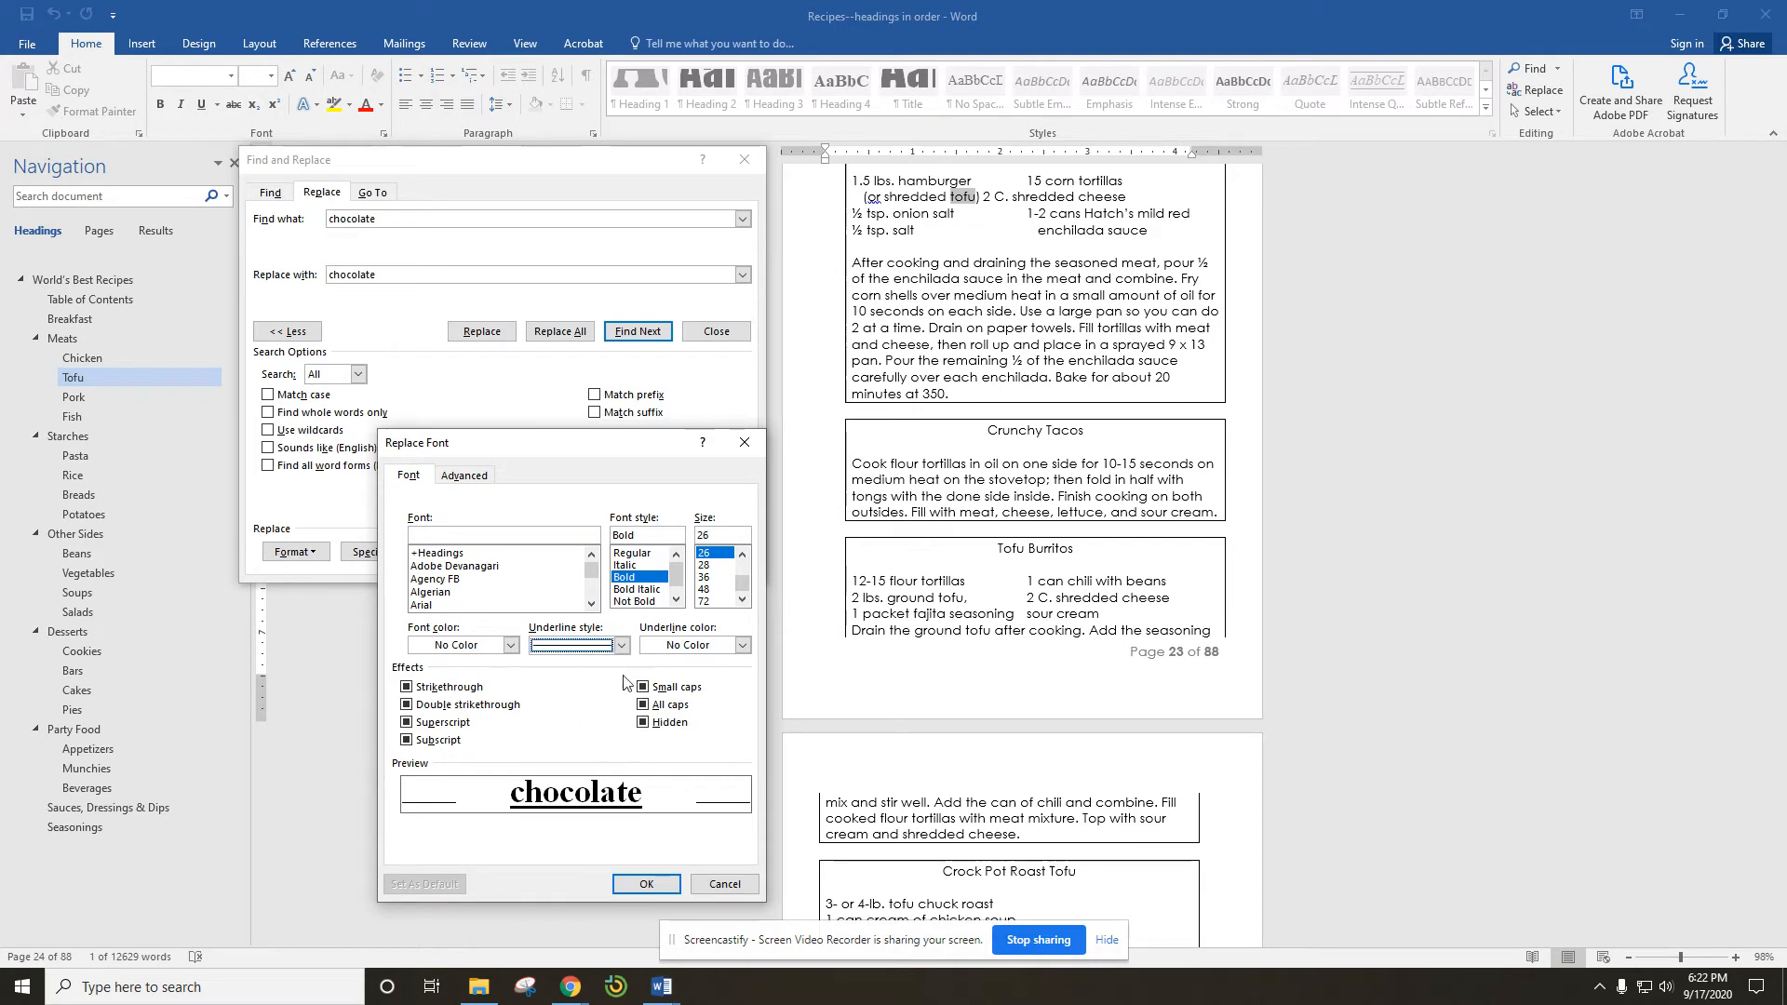
click(510, 645)
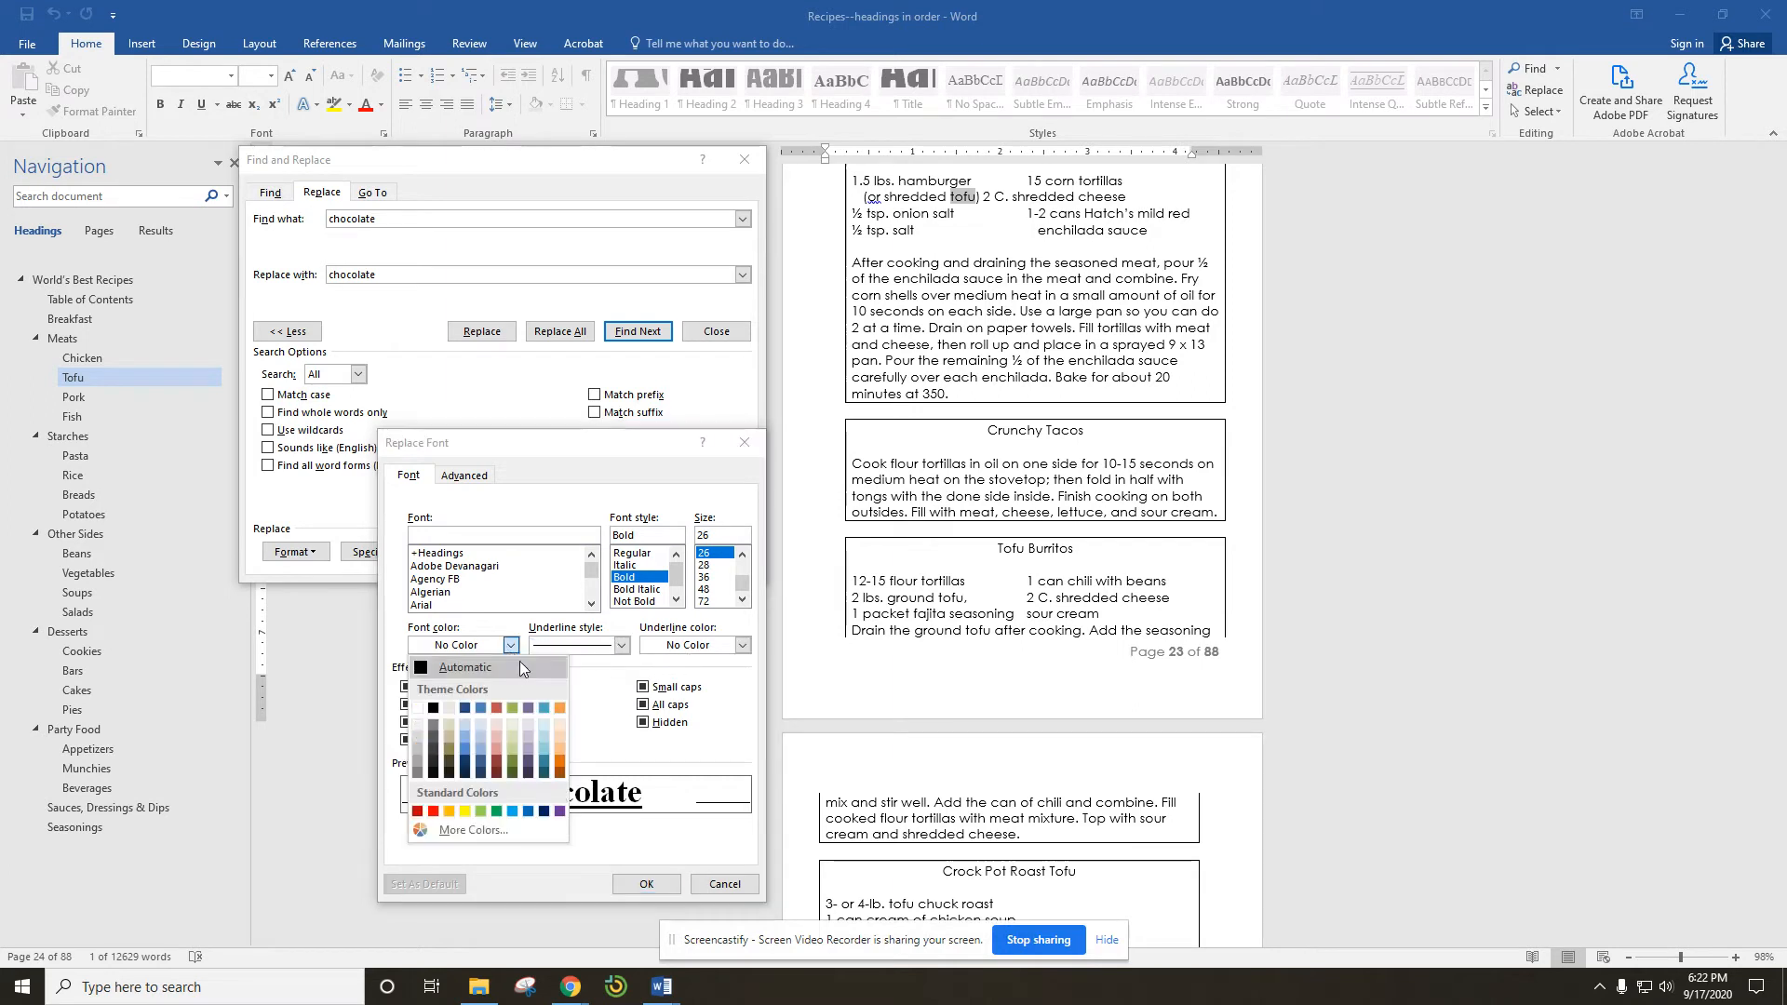
click(498, 766)
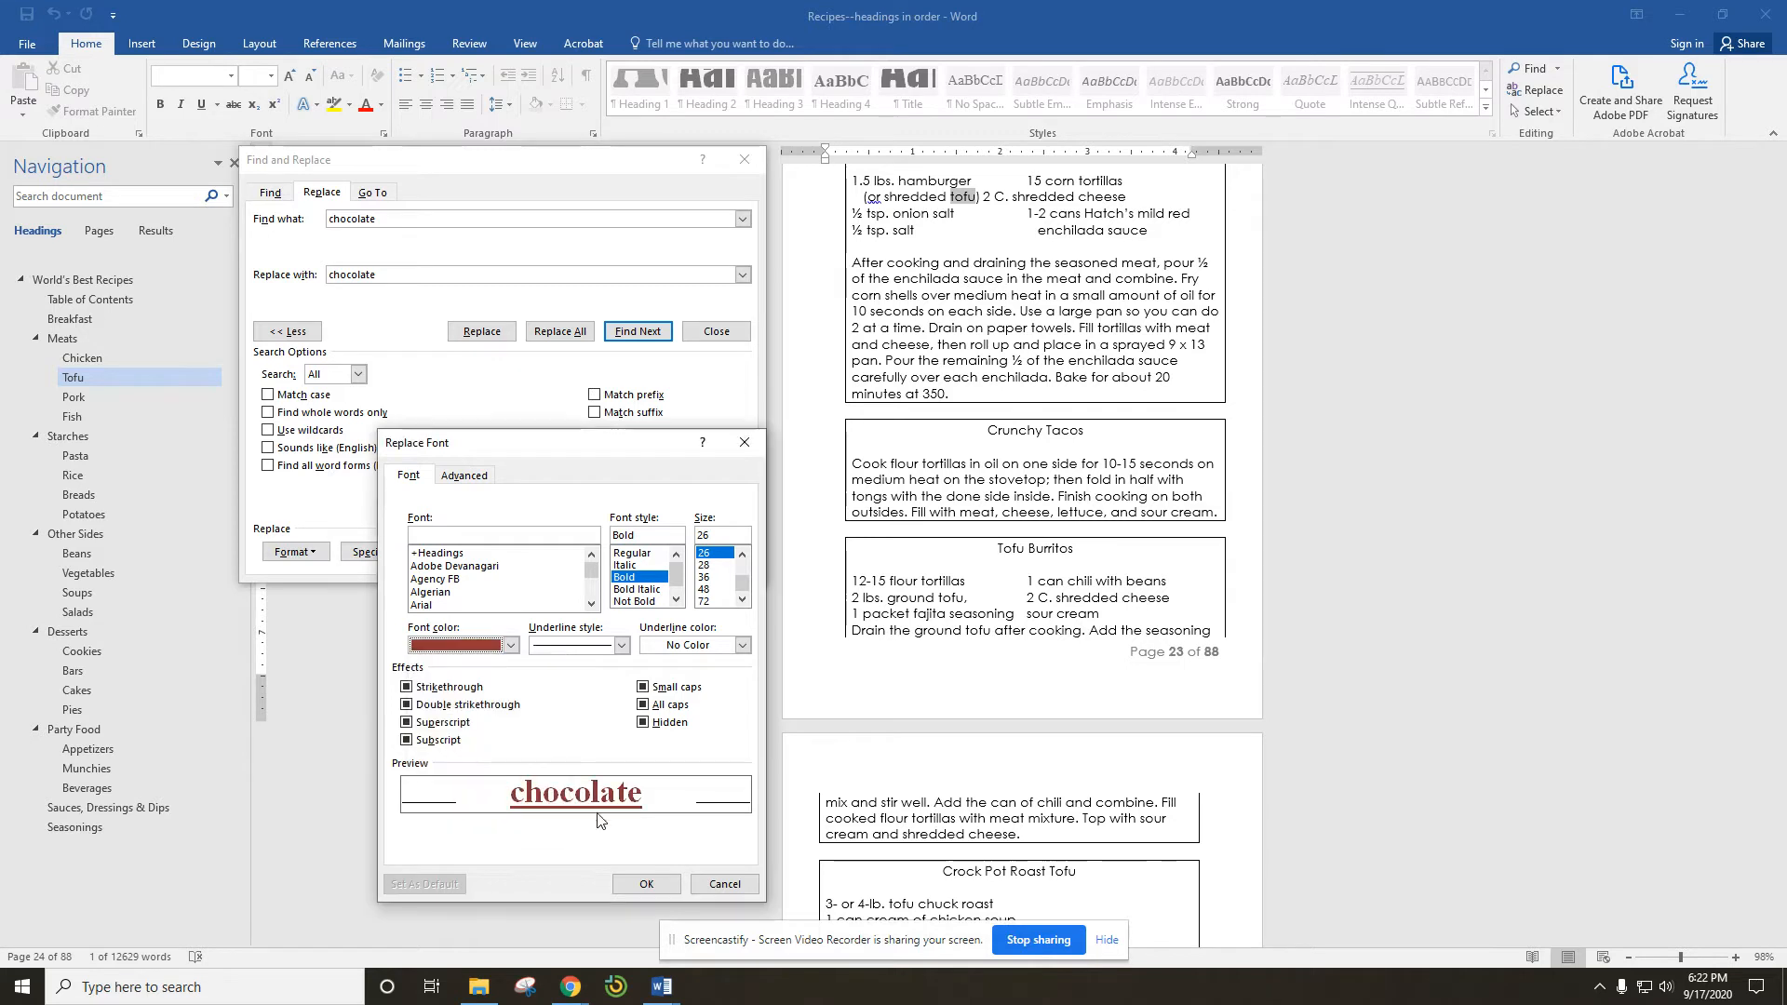
click(645, 884)
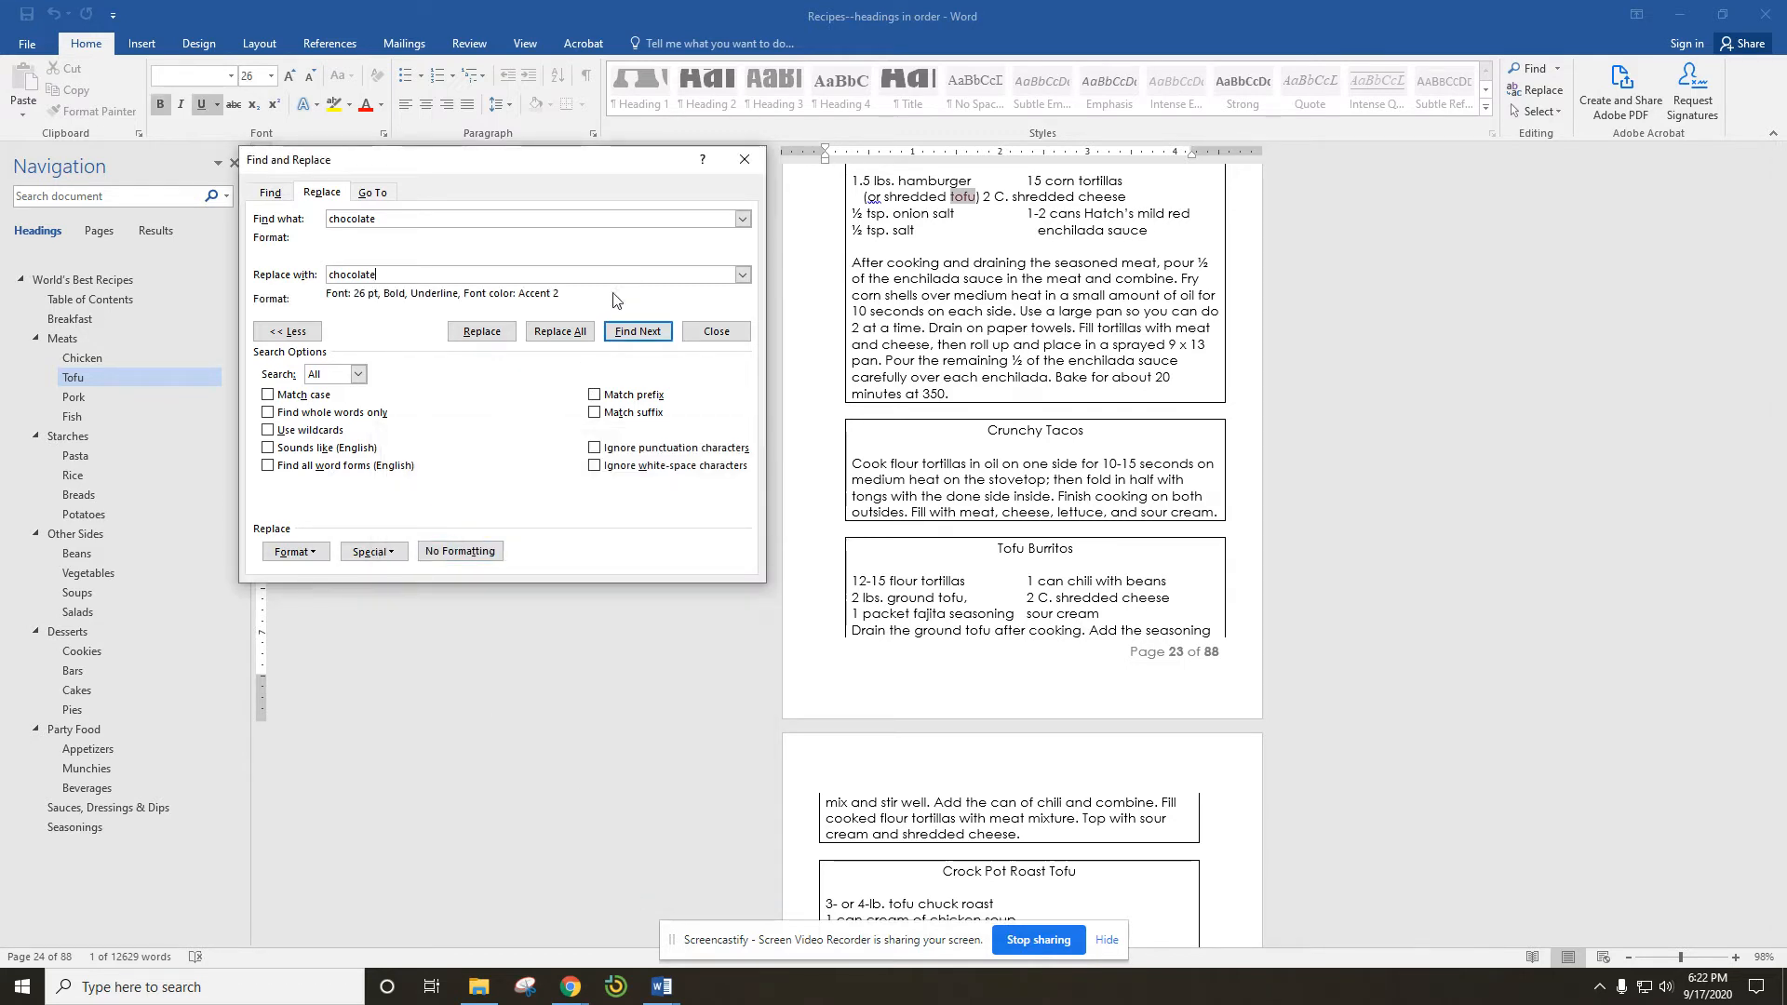
Replace every "chocolate" in the document with the formatted version and close the Find and Replace dialog.
click(556, 335)
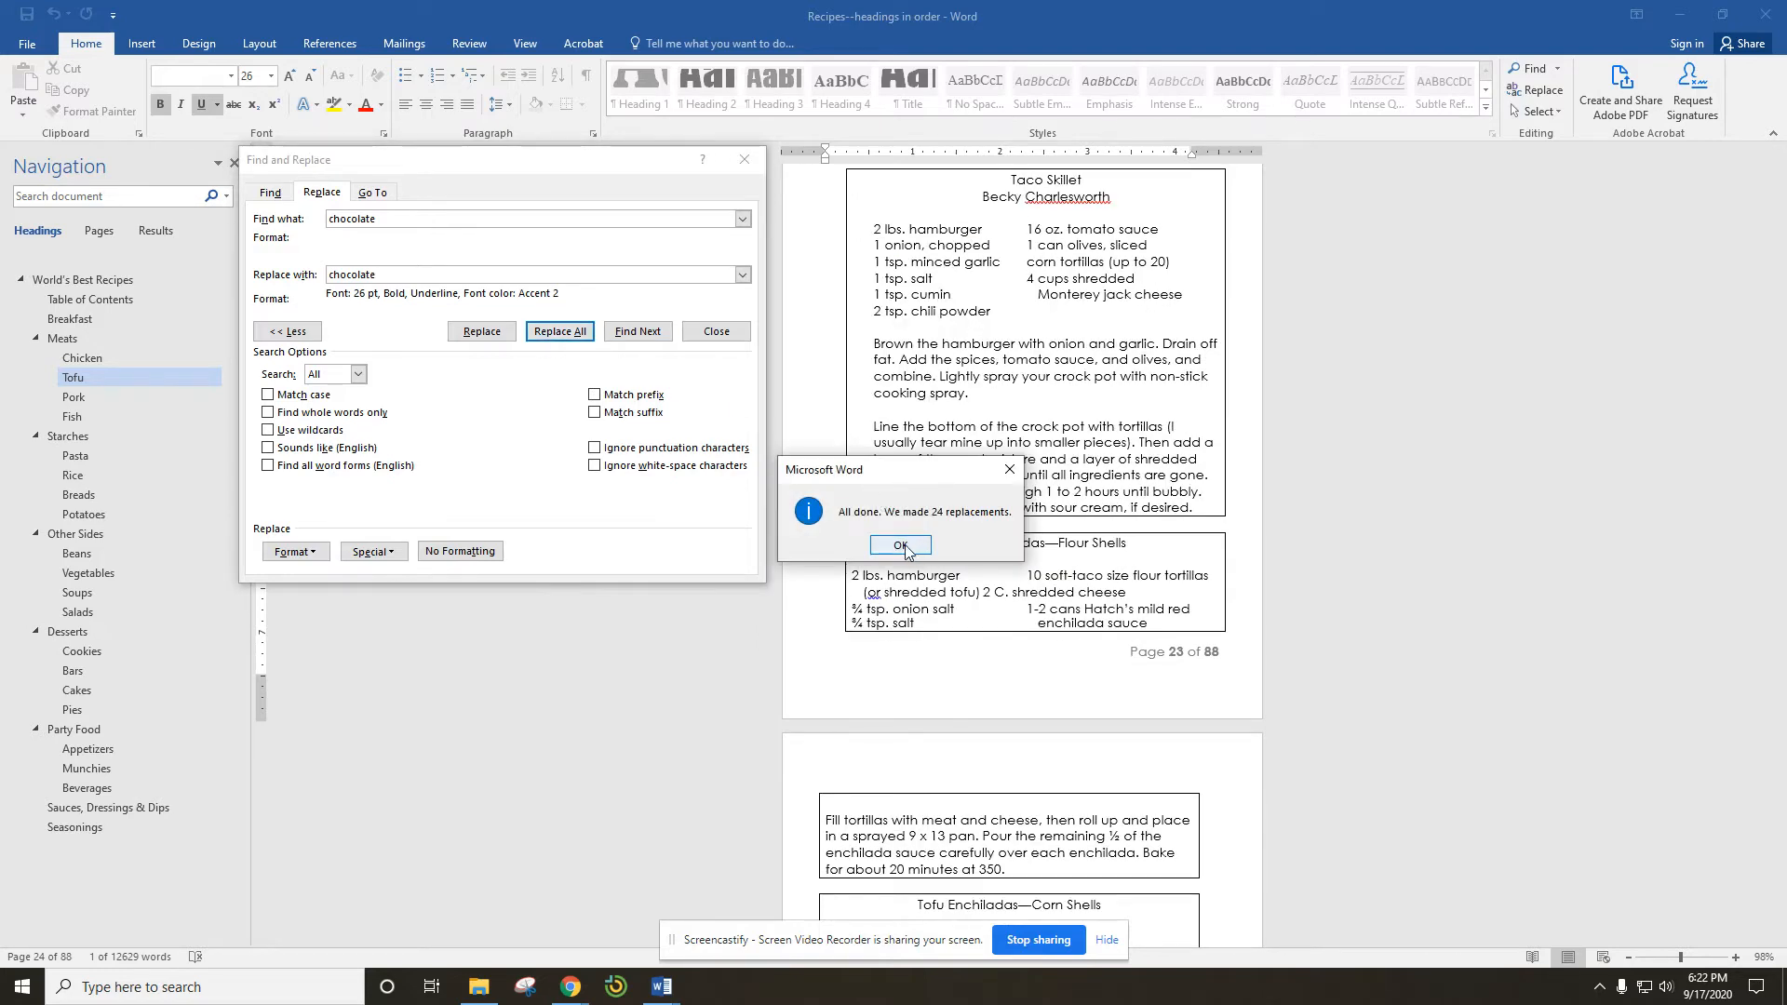
click(901, 547)
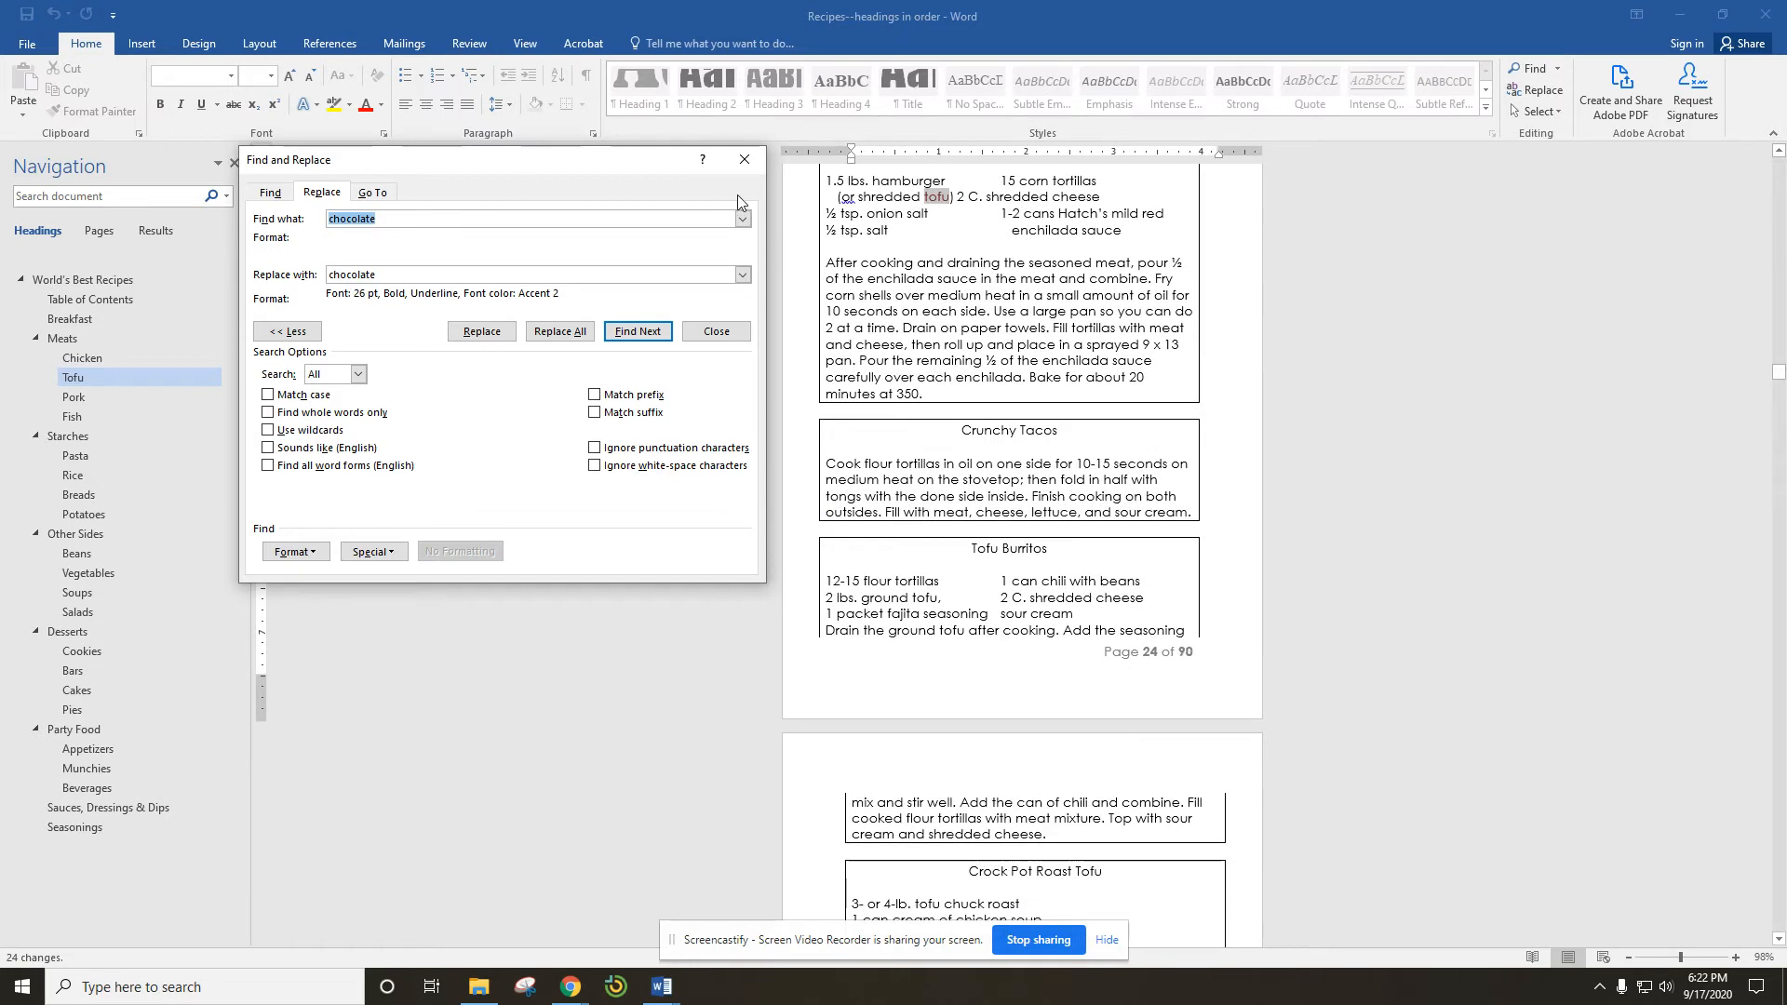
click(742, 162)
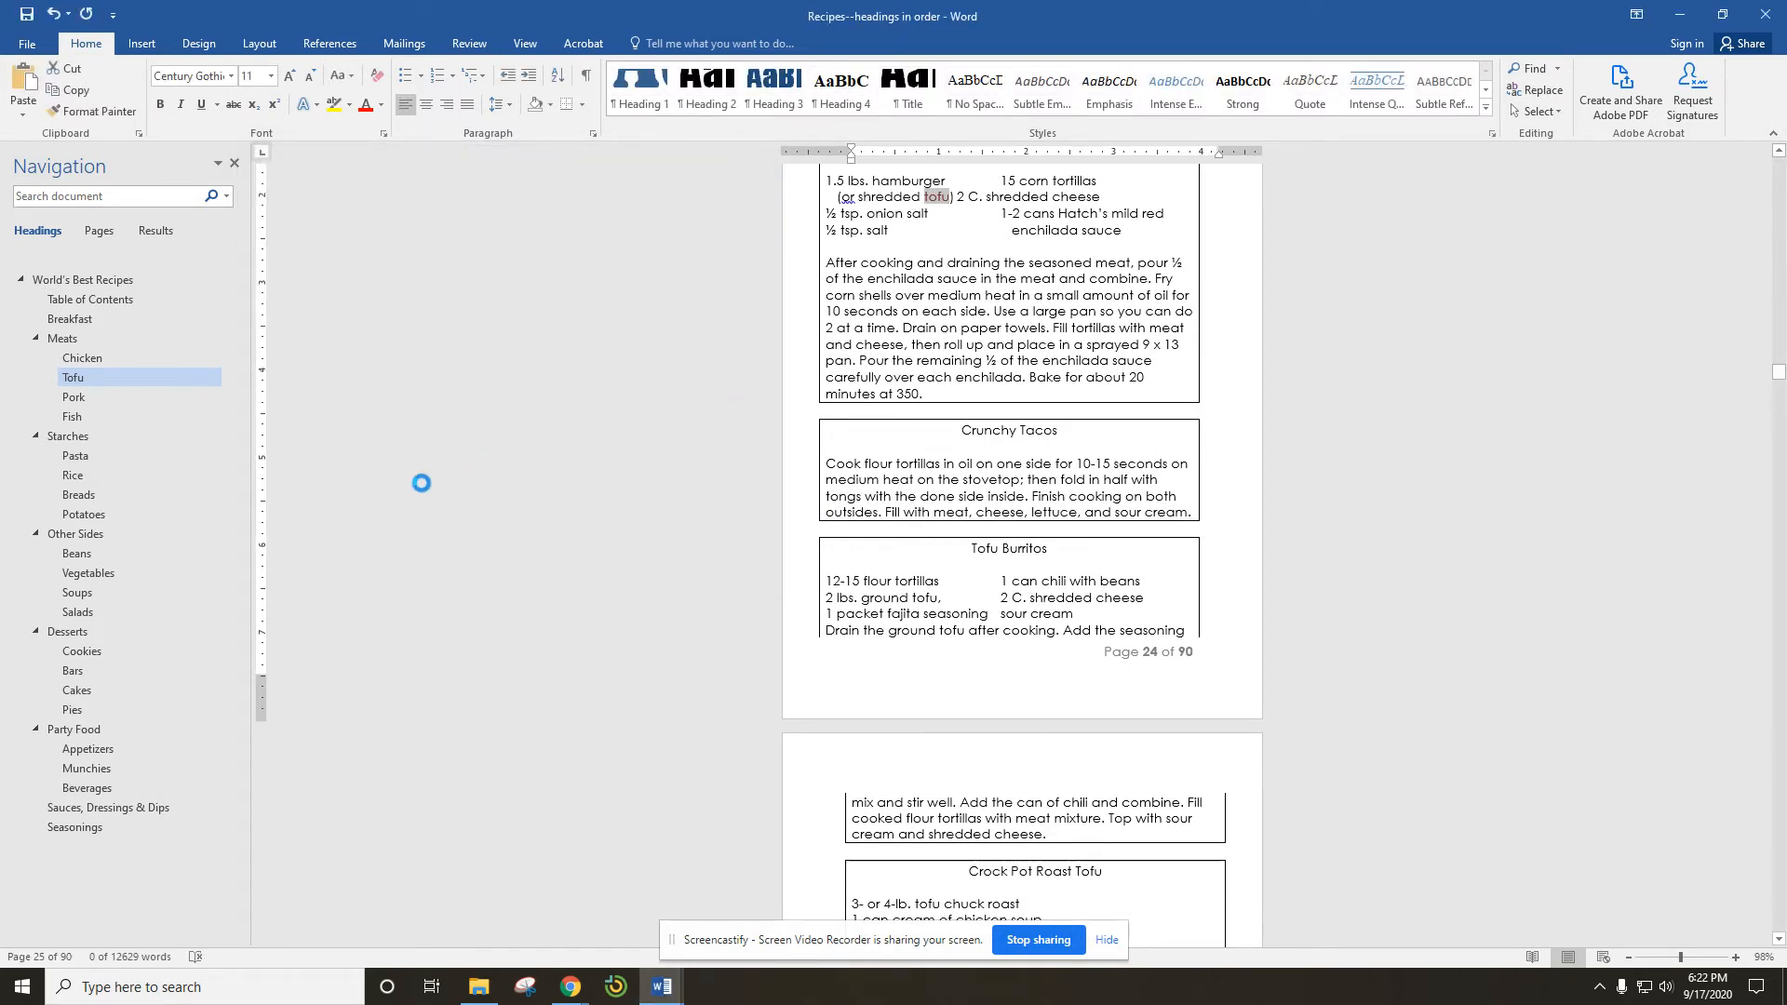
Search the document for "chocolate" and examine the formatted occurrences in the Cookies and Bars recipes.
click(84, 197)
text(chocolate)
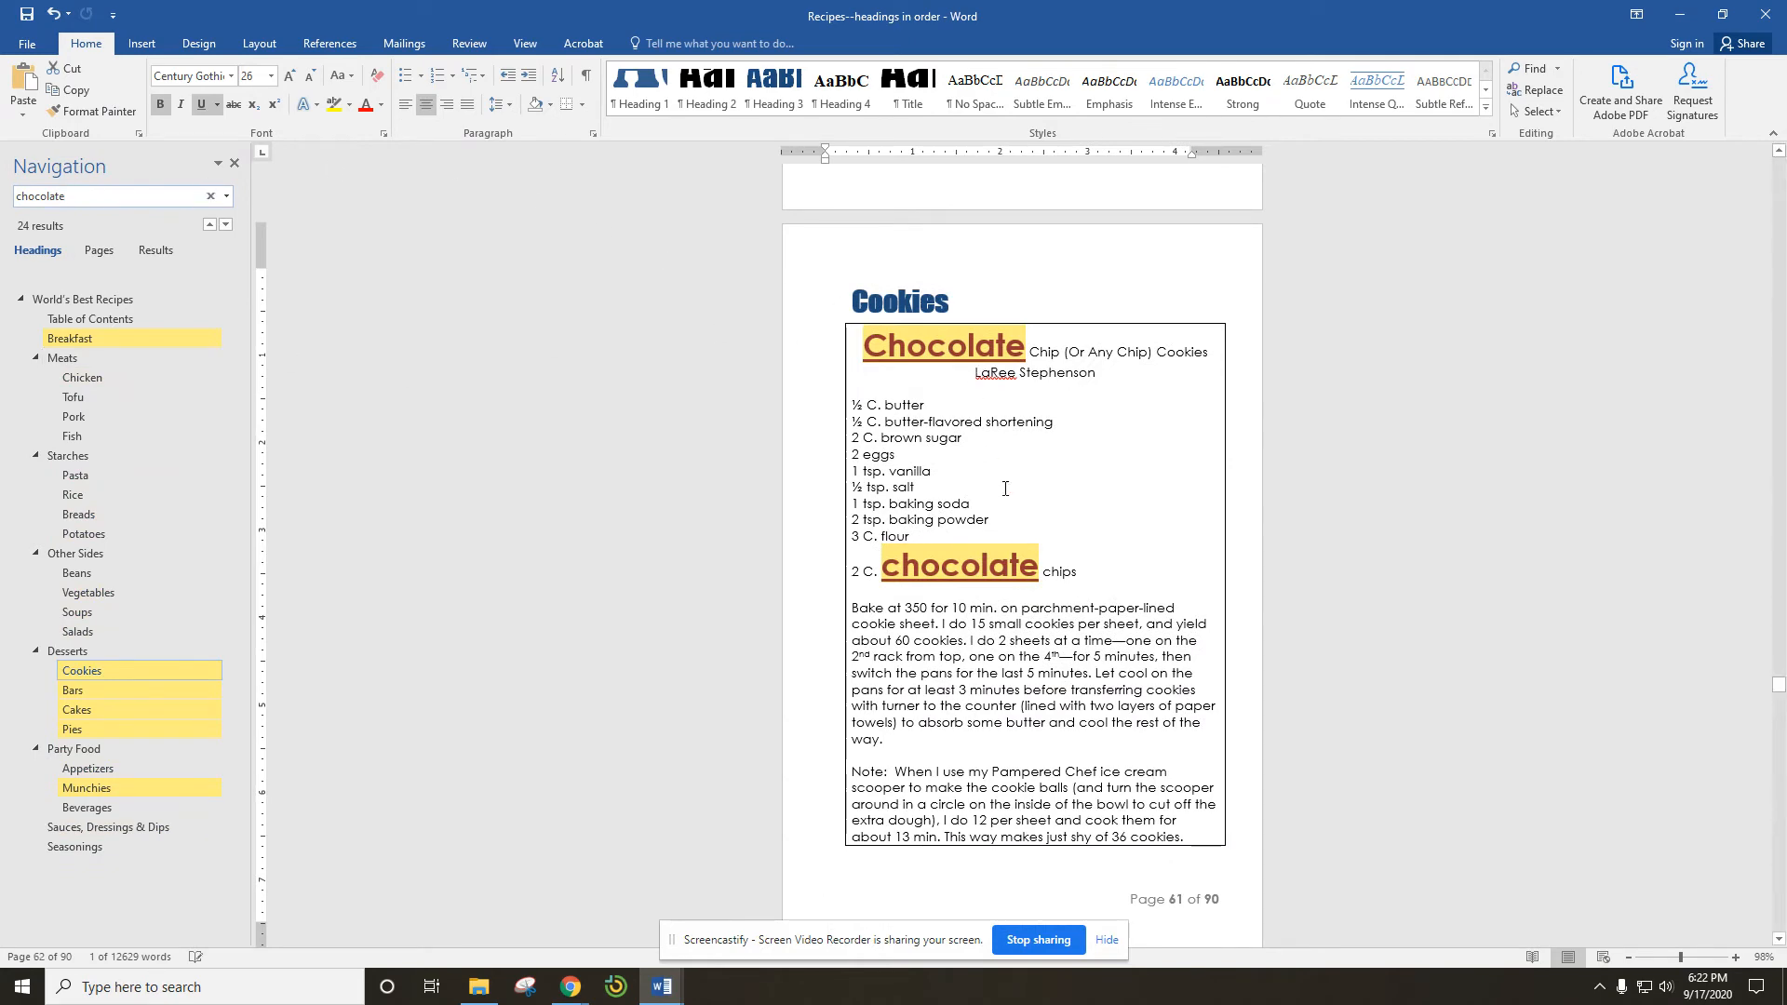
scroll(1005, 488, down, 20)
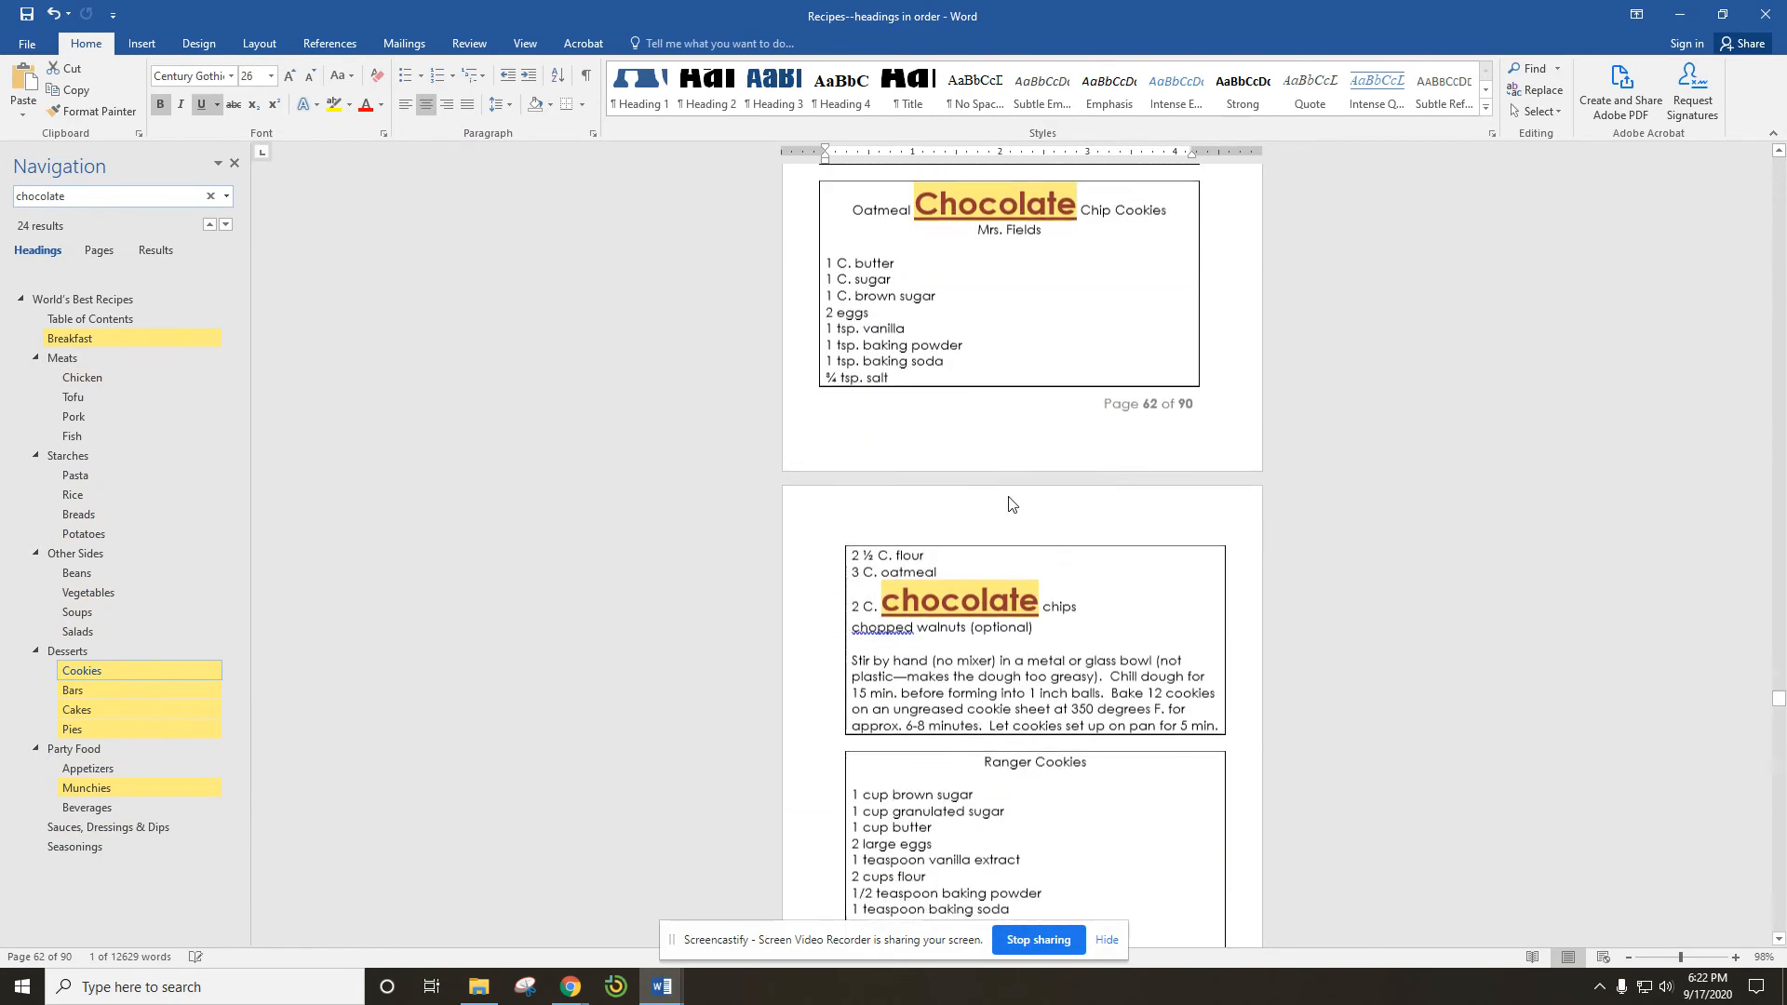
scroll(1012, 505, down, 6)
click(1041, 270)
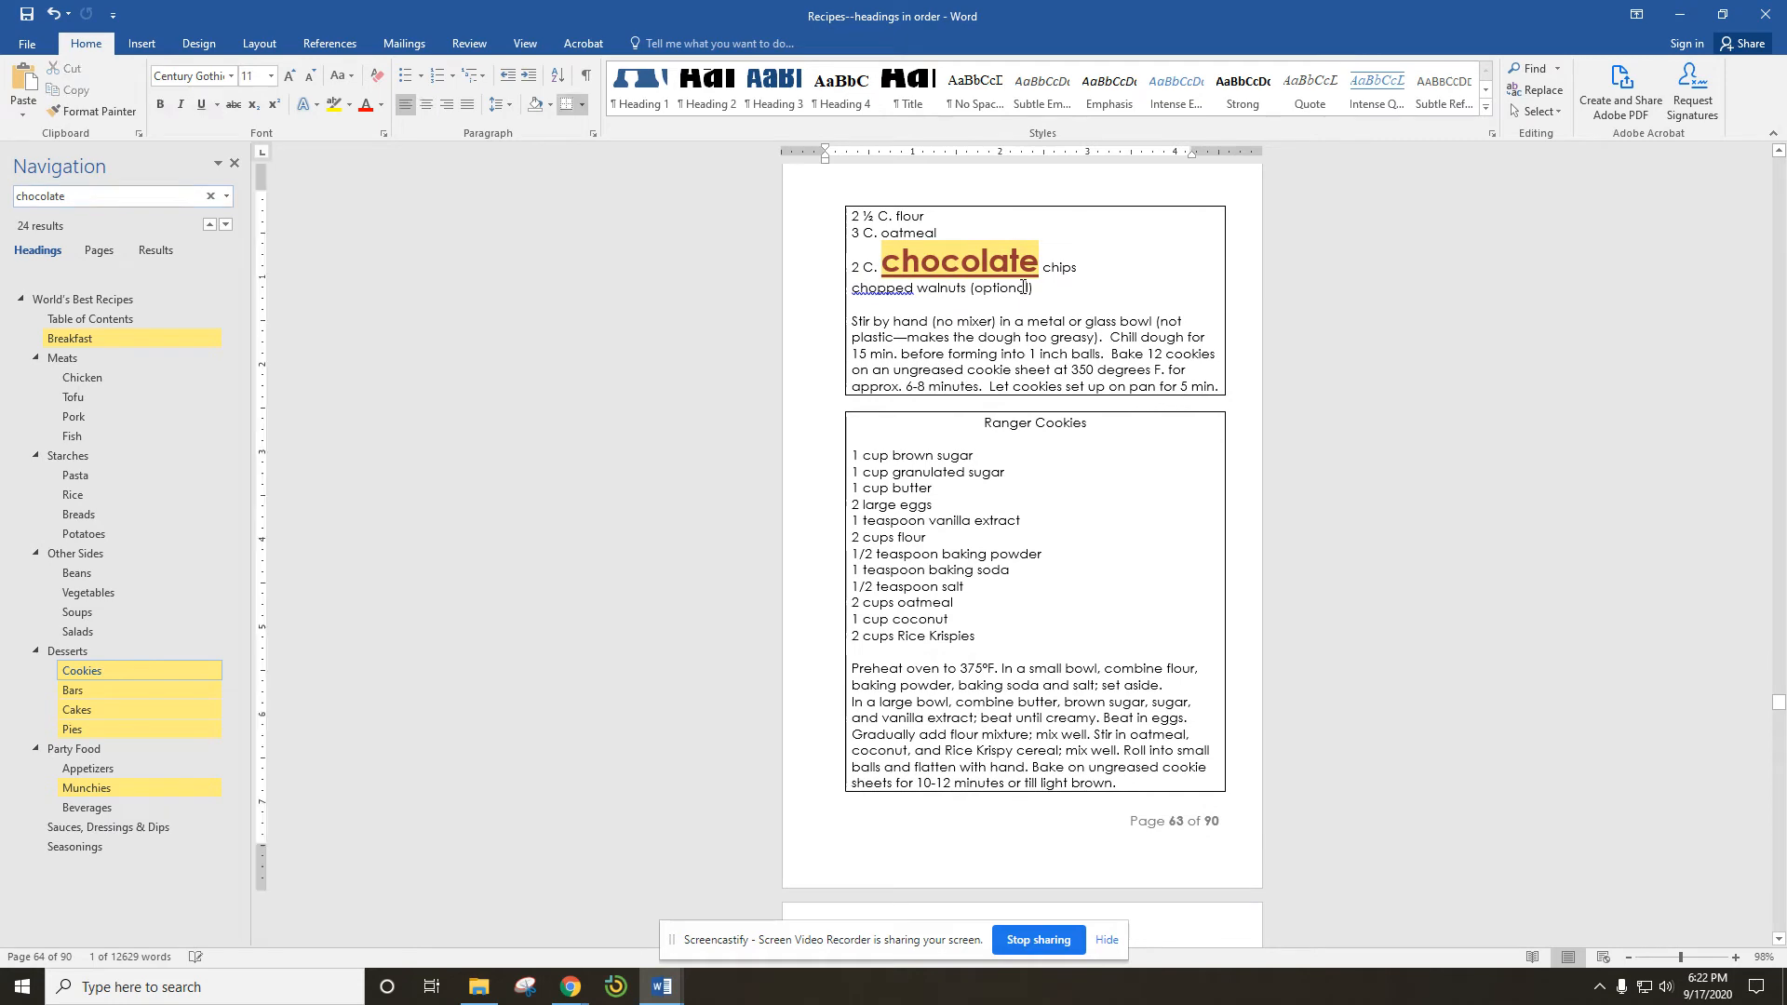
scroll(1031, 354, down, 20)
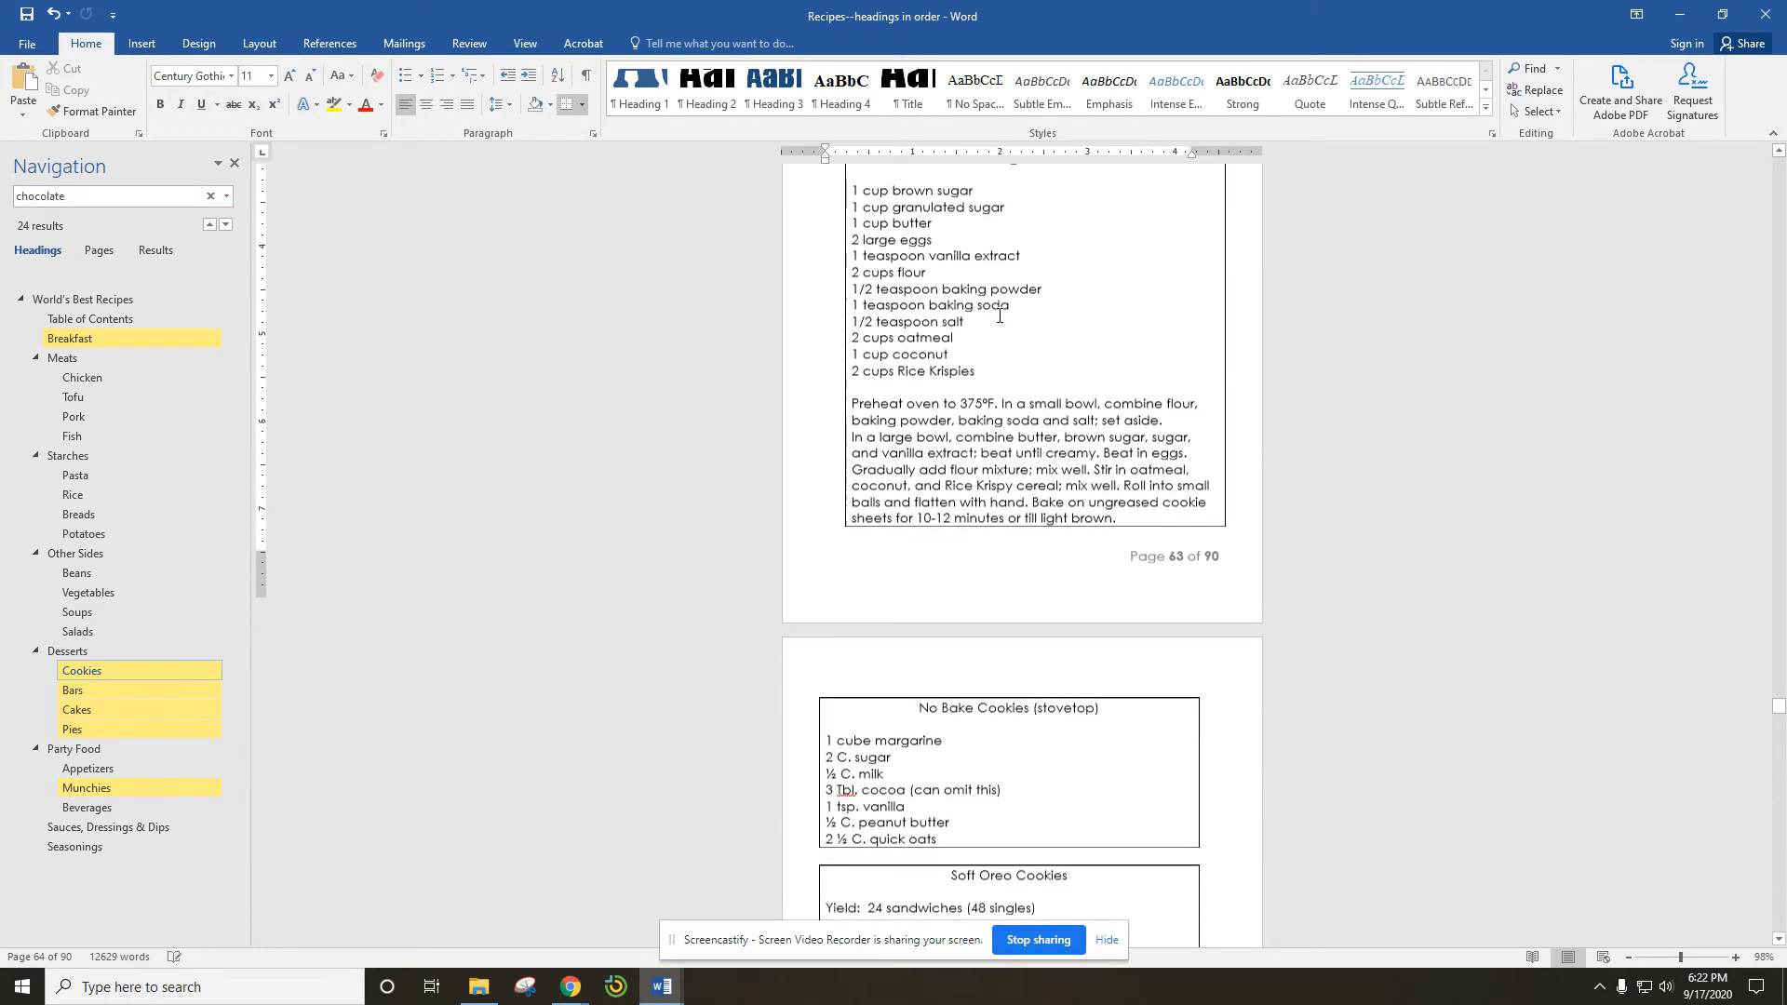
scroll(1001, 363, down, 6)
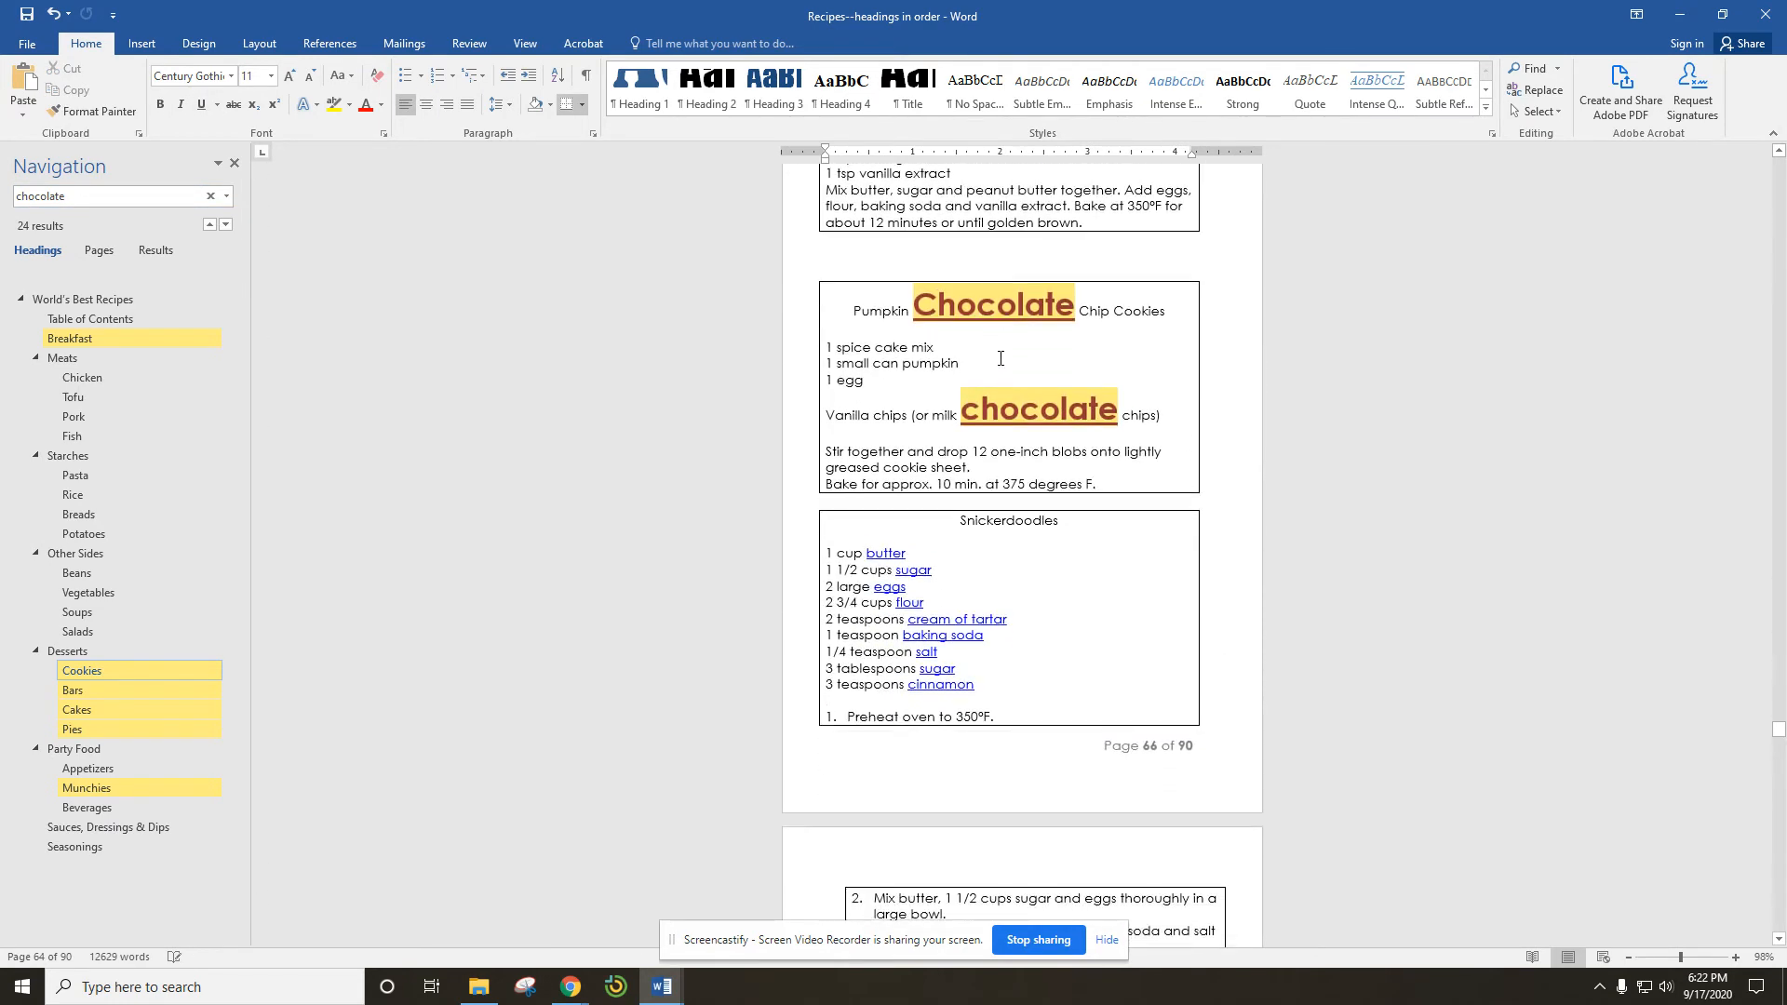
scroll(1071, 416, down, 20)
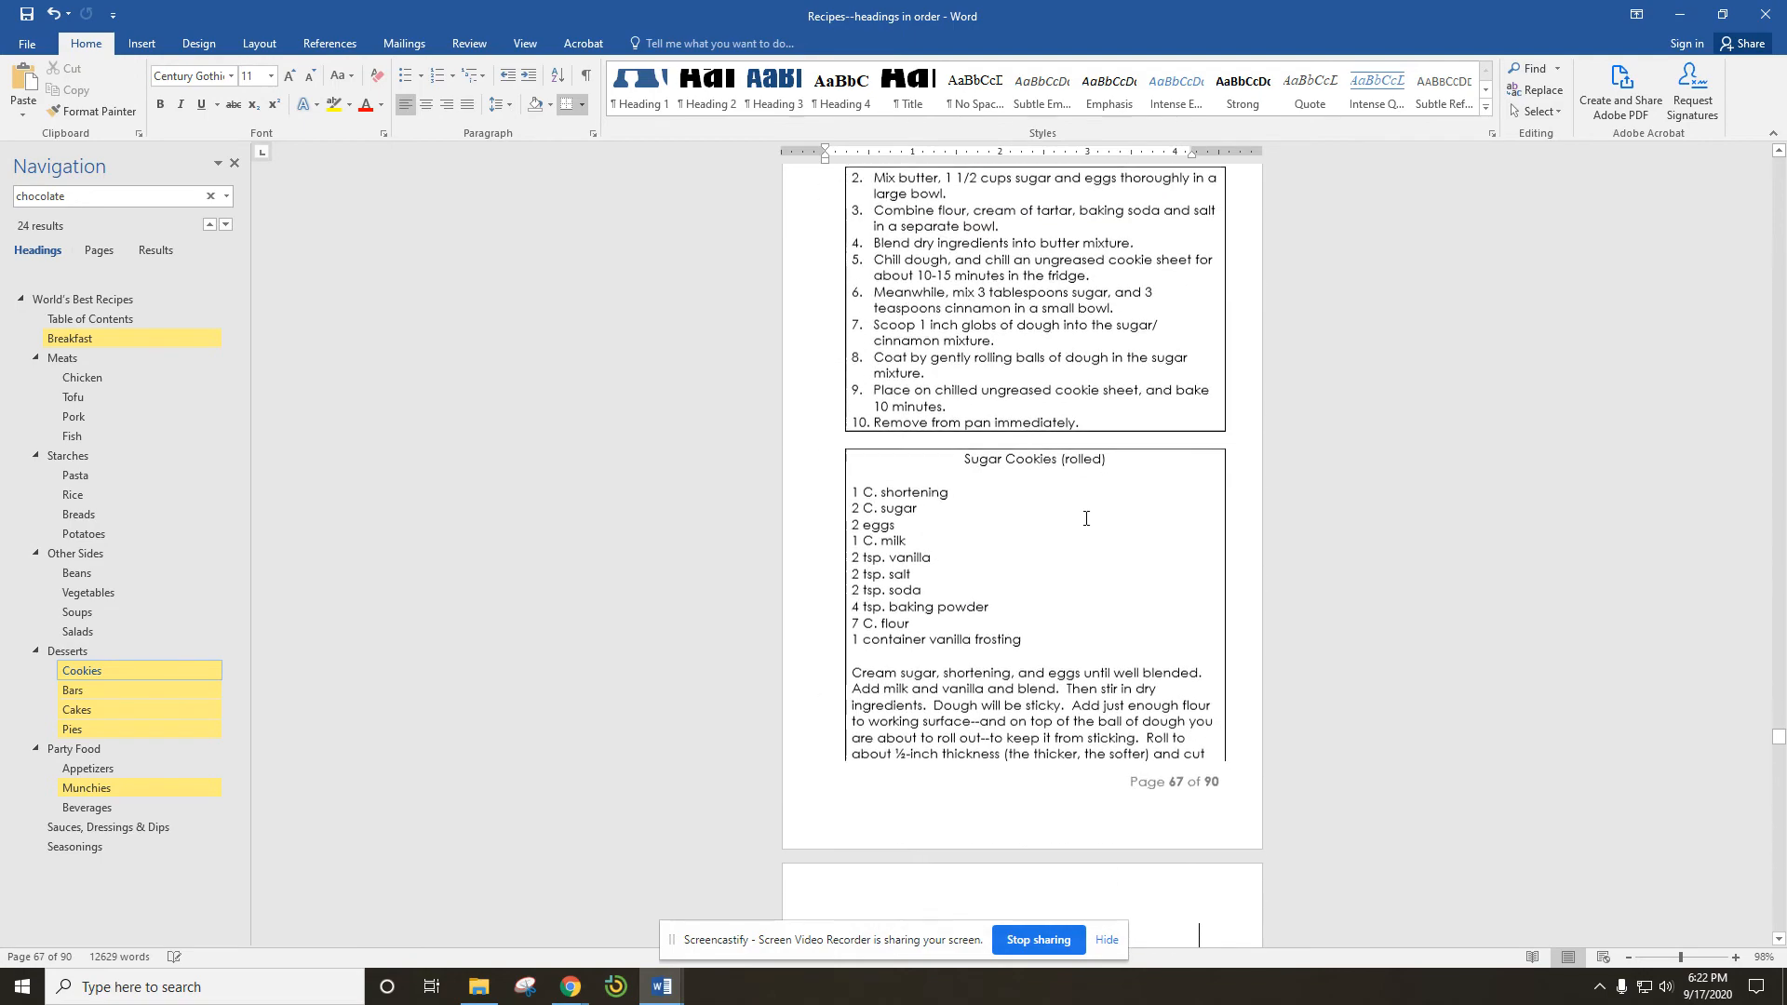
scroll(1066, 548, down, 8)
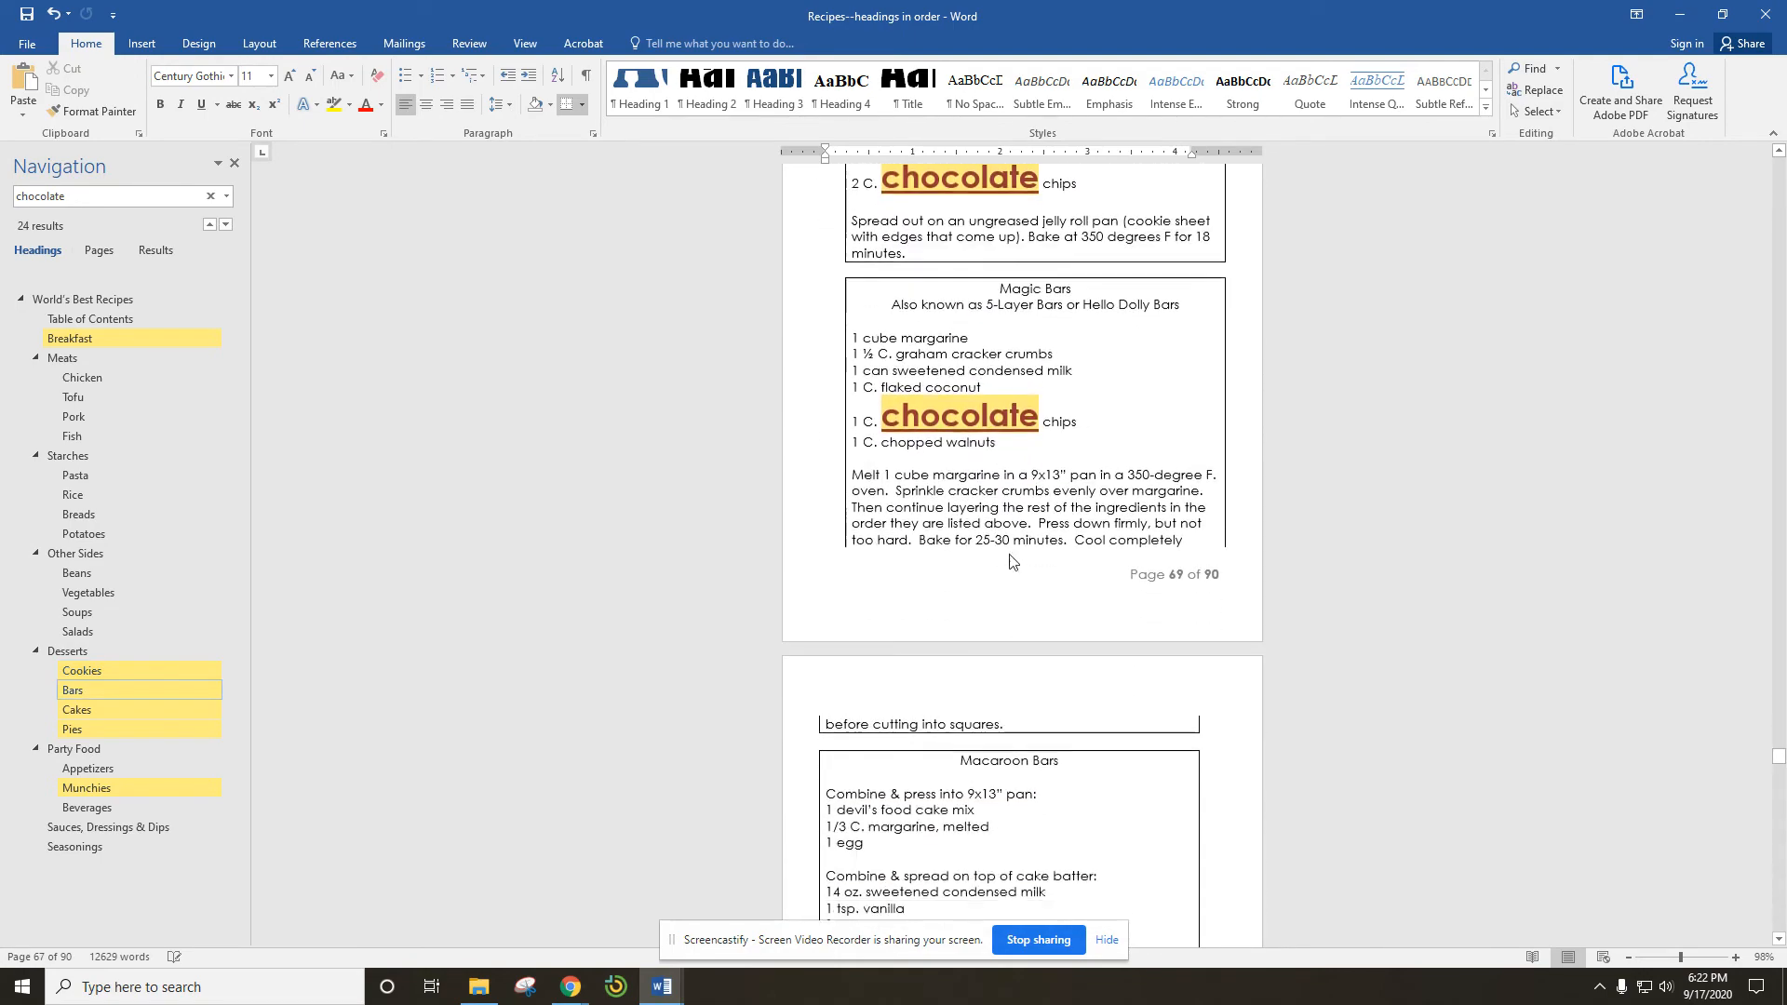
scroll(1005, 555, up, 20)
scroll(1010, 561, up, 20)
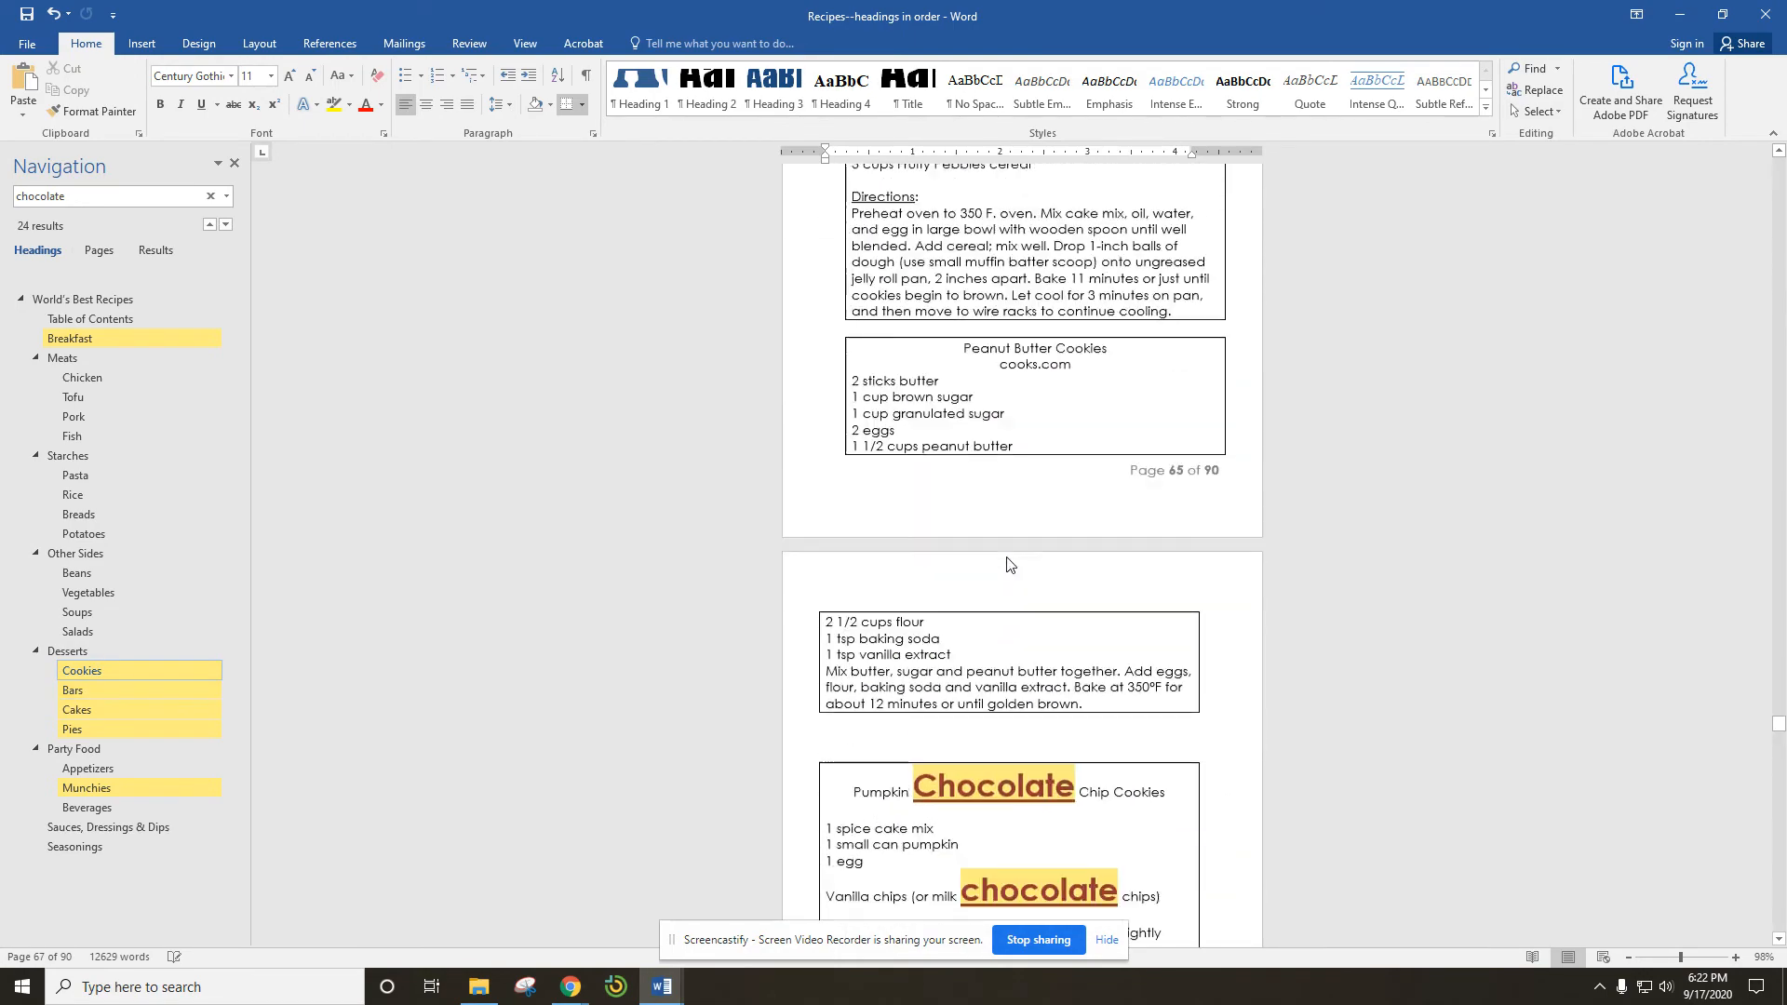
click(228, 196)
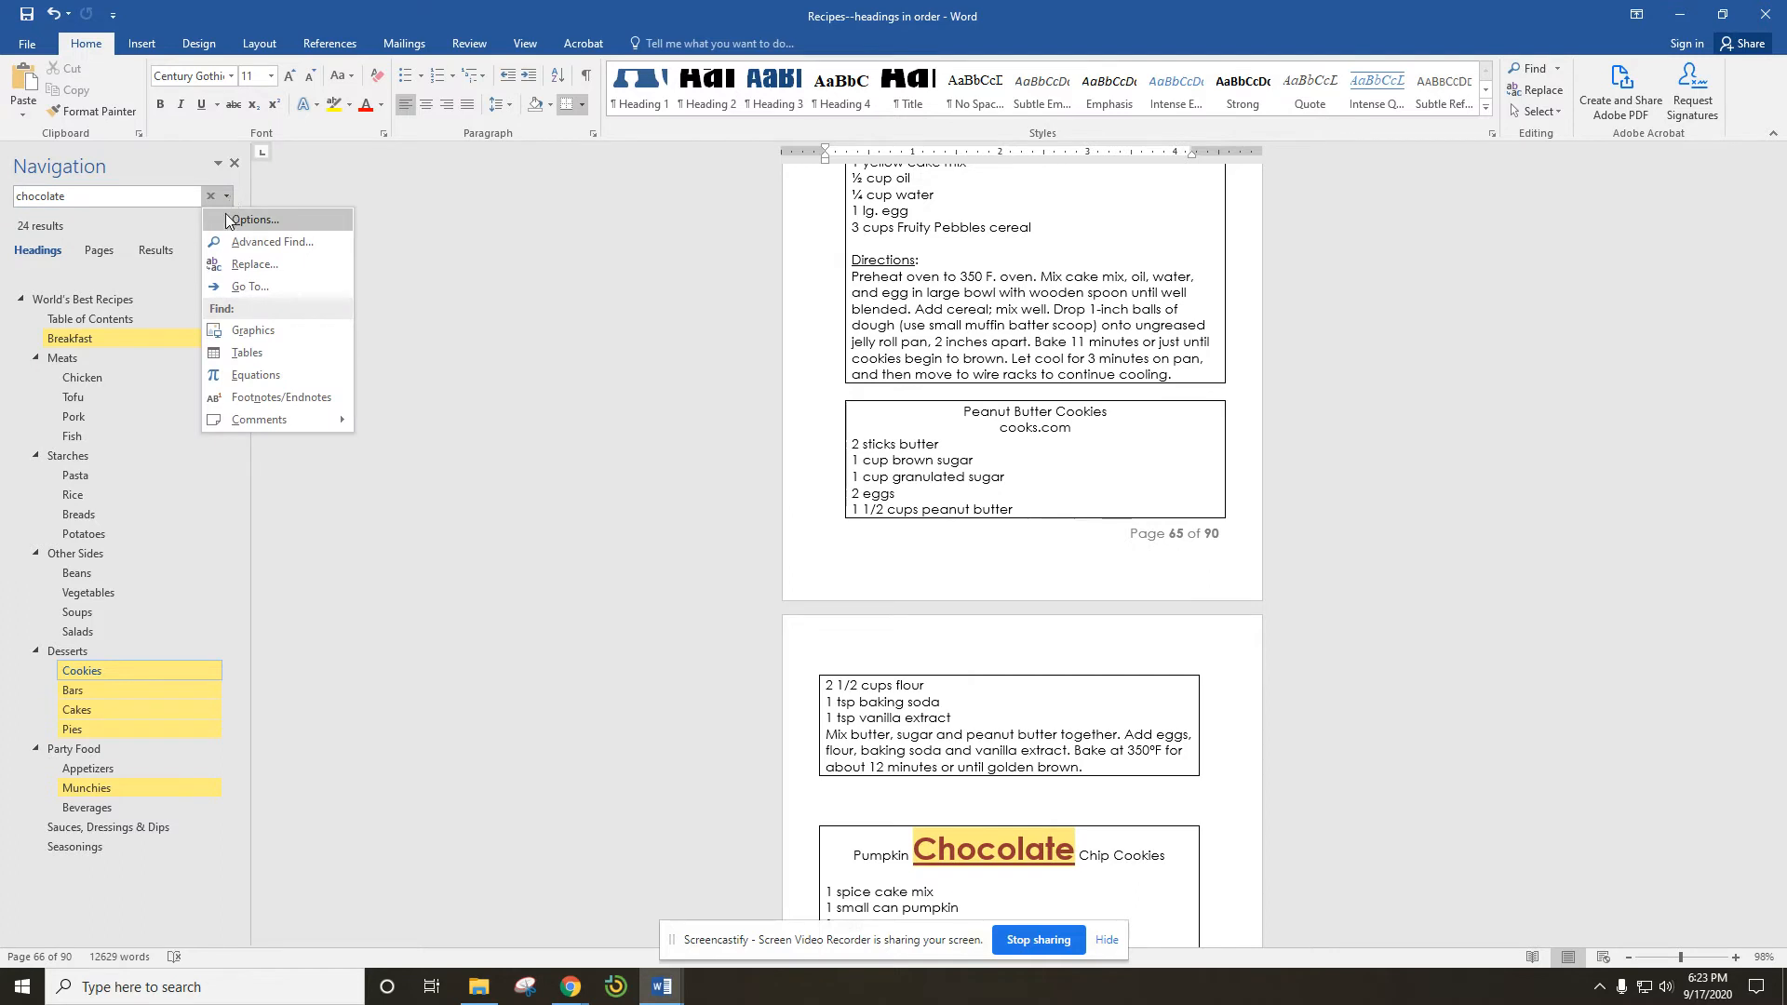
click(238, 265)
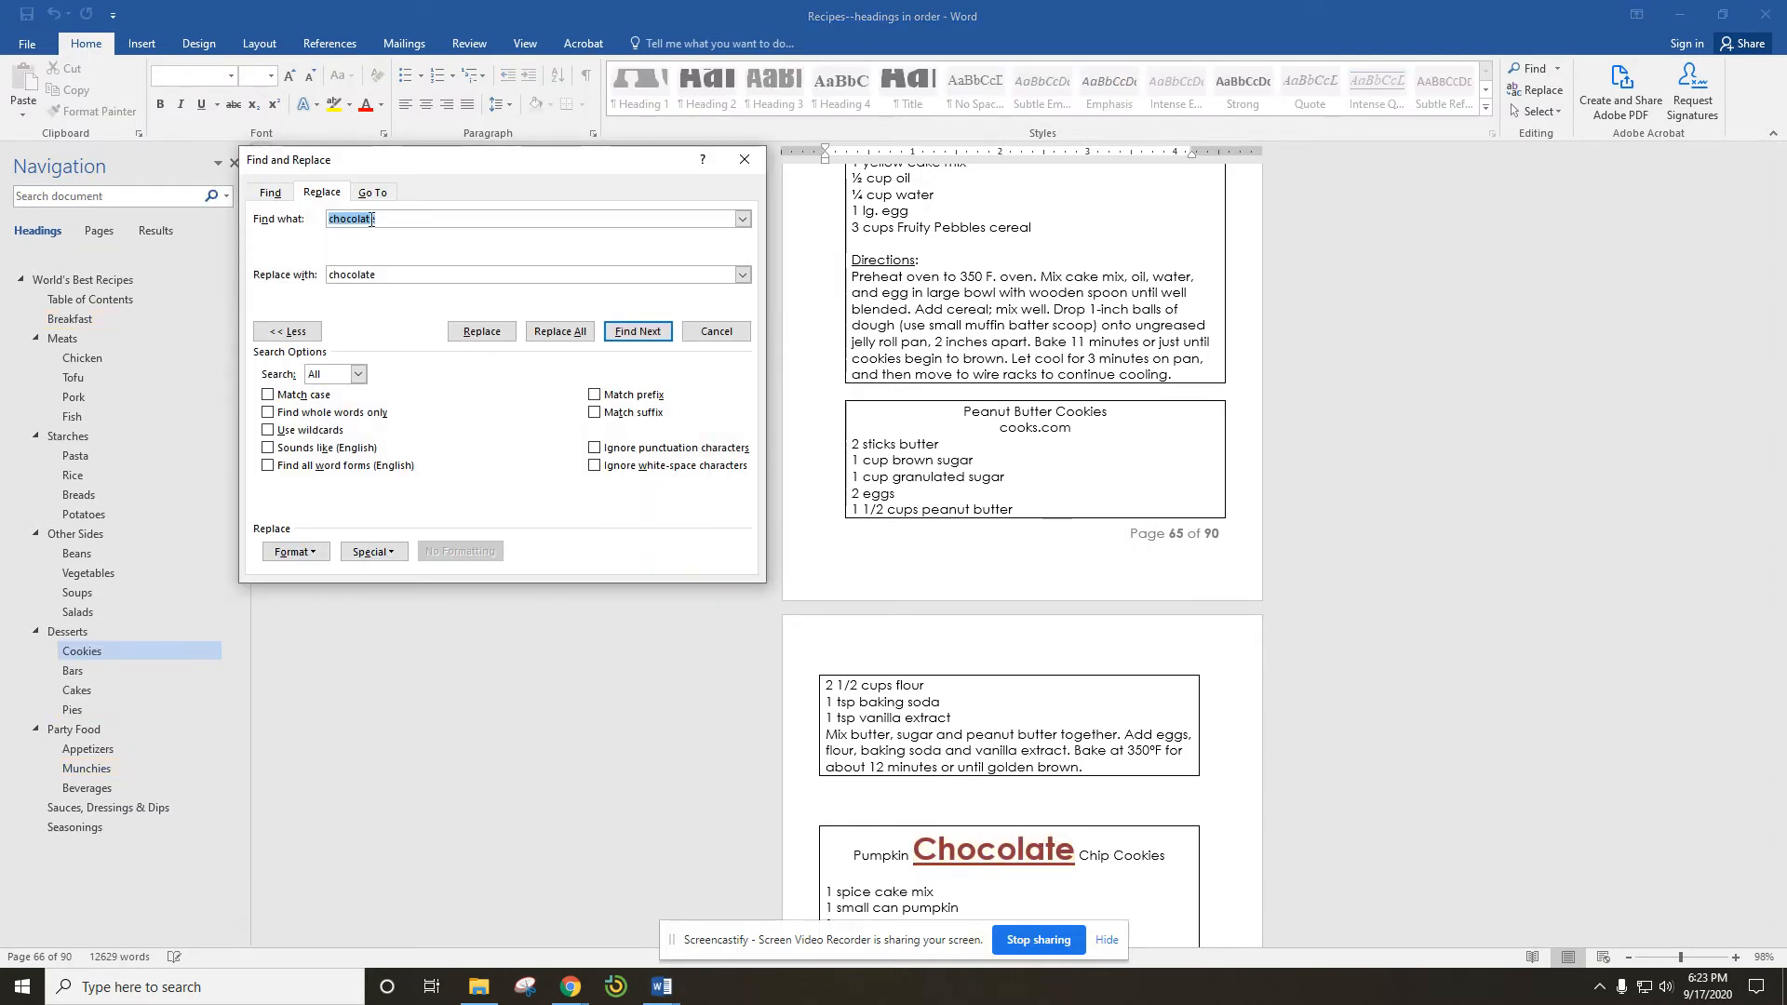
drag(455, 164, 689, 206)
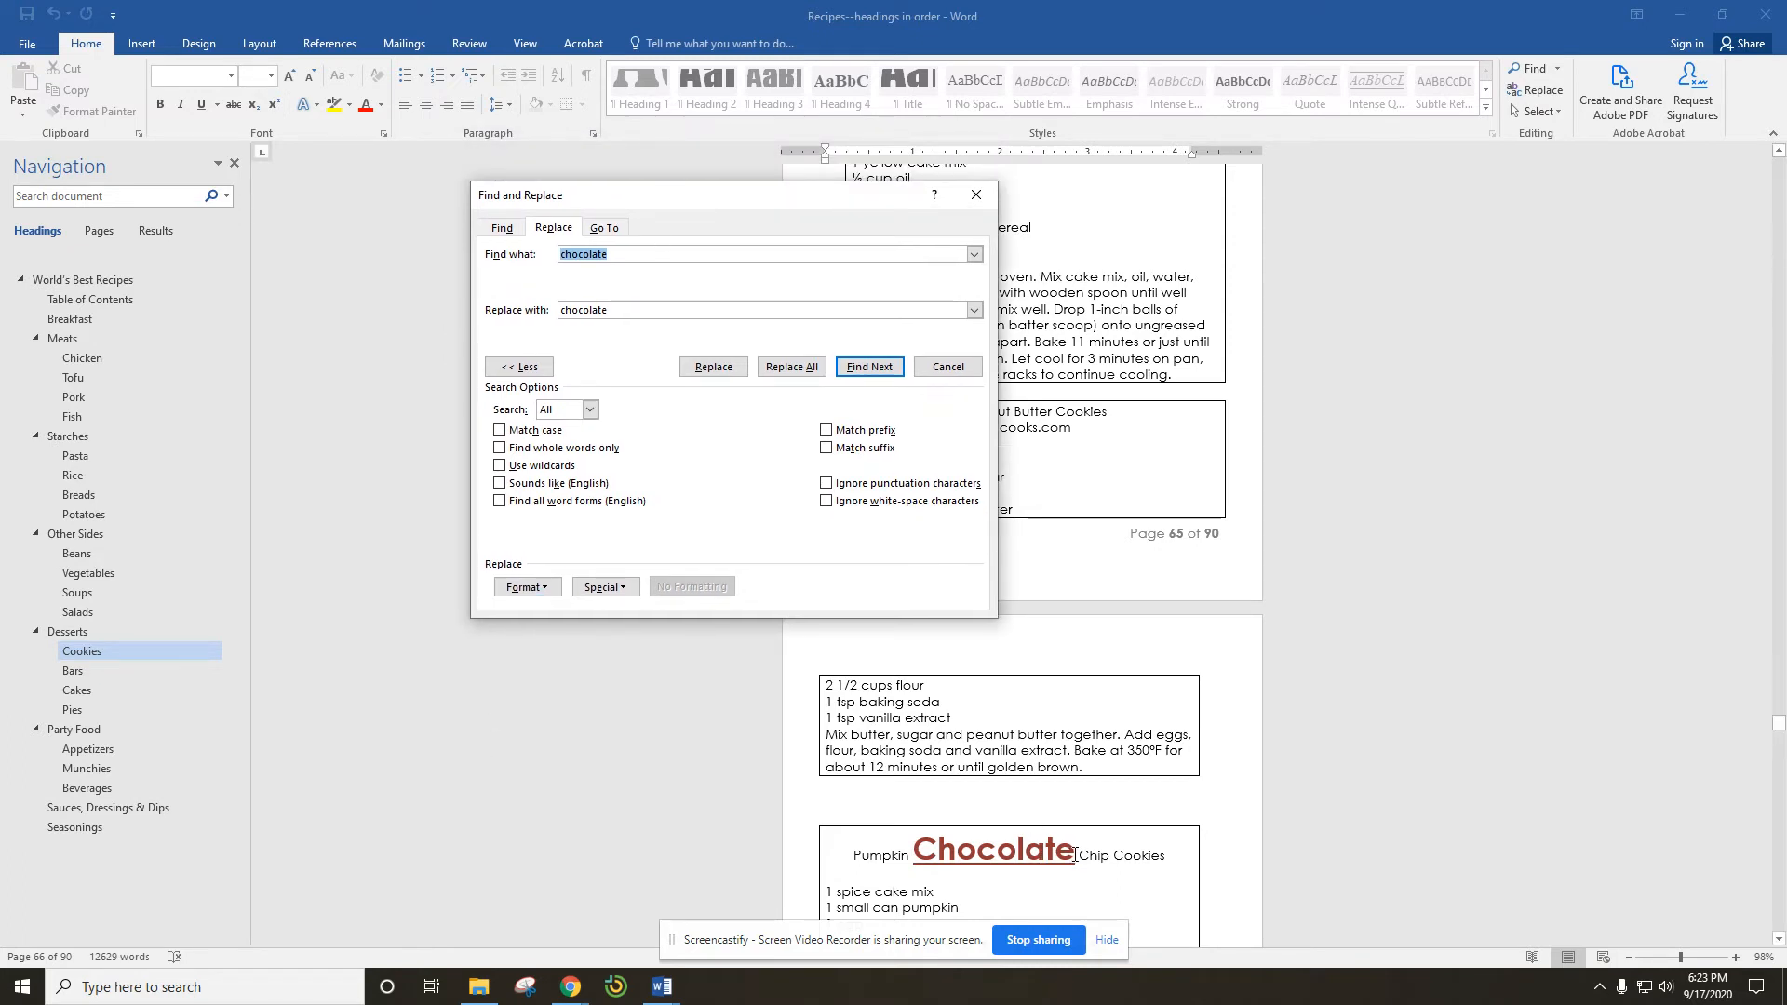
click(976, 194)
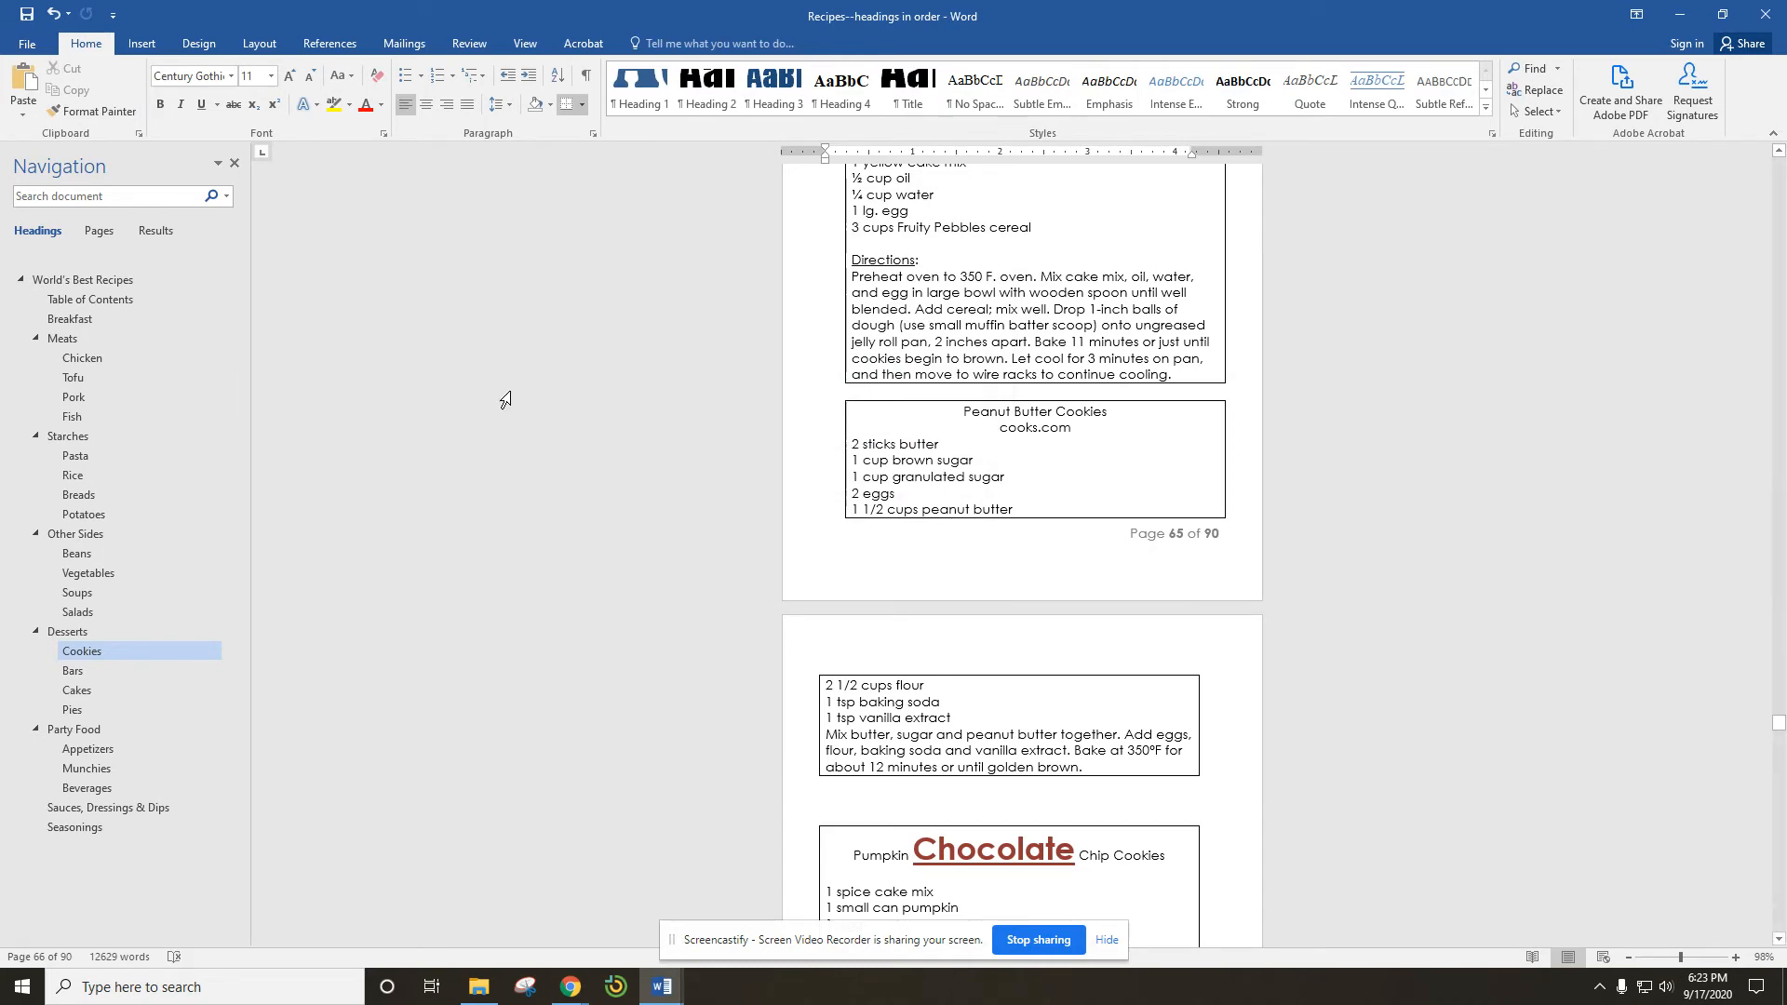
Undo the formatted replacement of "chocolate" throughout the document.
key(ctrl+z)
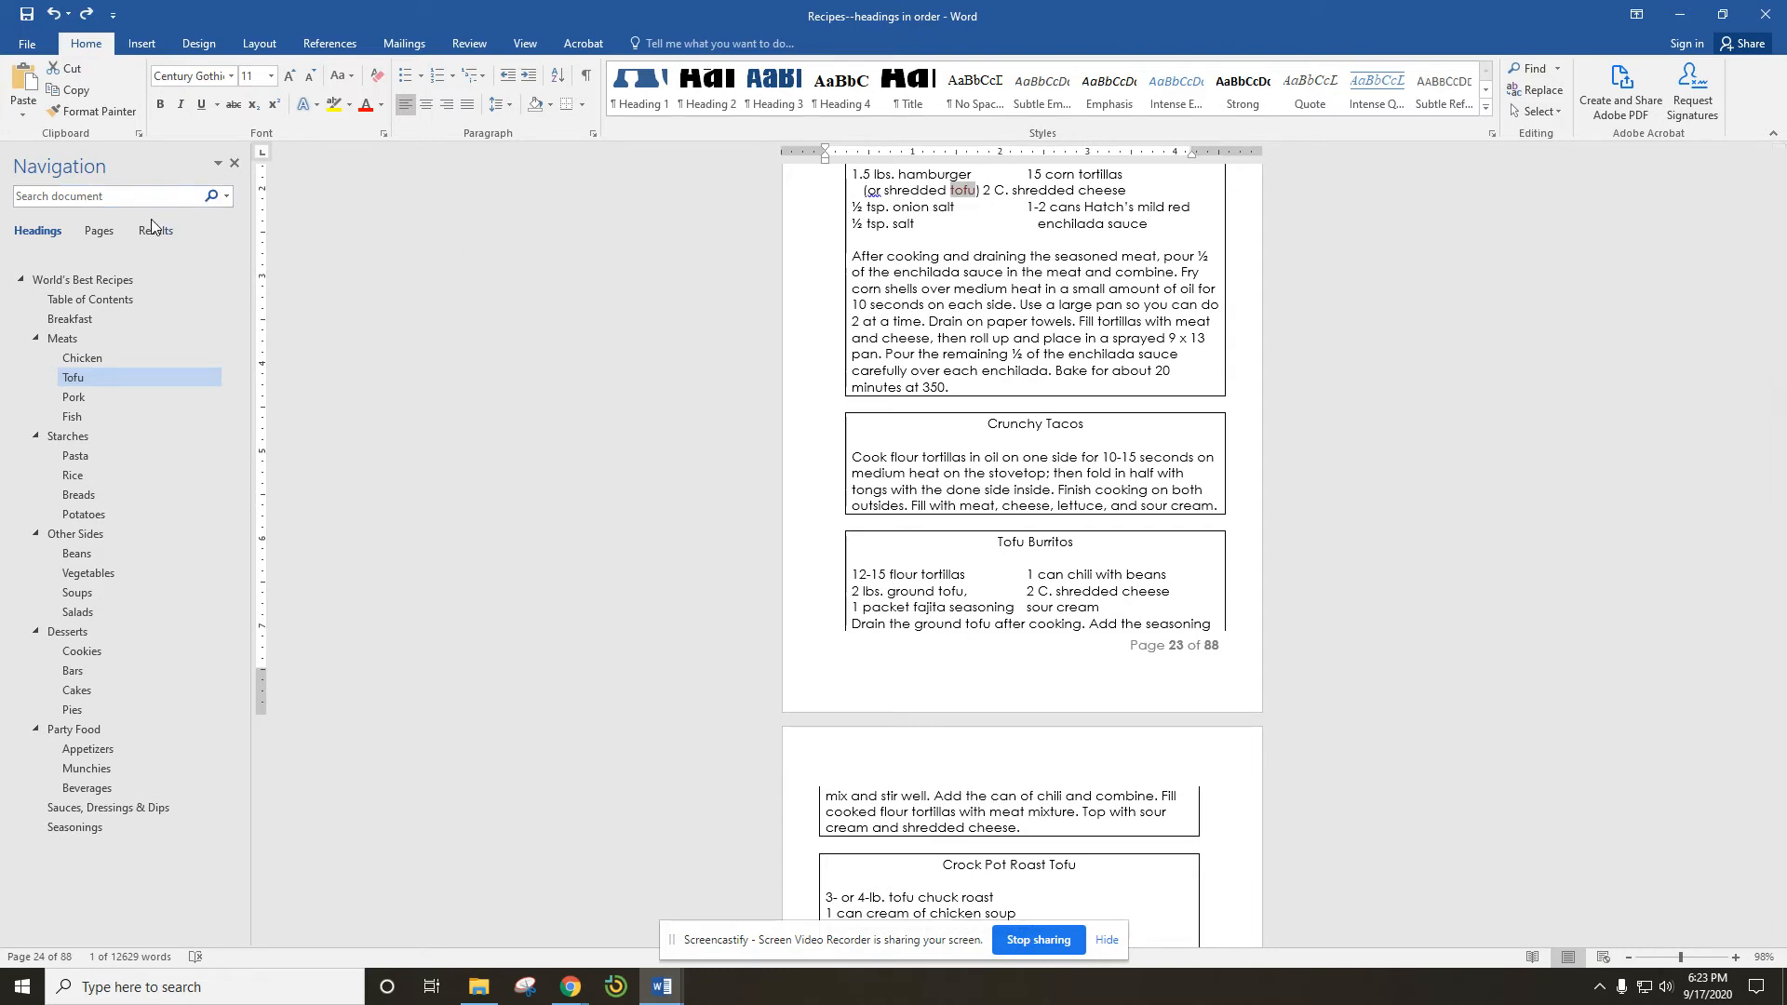
Open the Replace settings and format the replacement text "chocolate" as bold, 28 pt, with a thick underline.
click(226, 196)
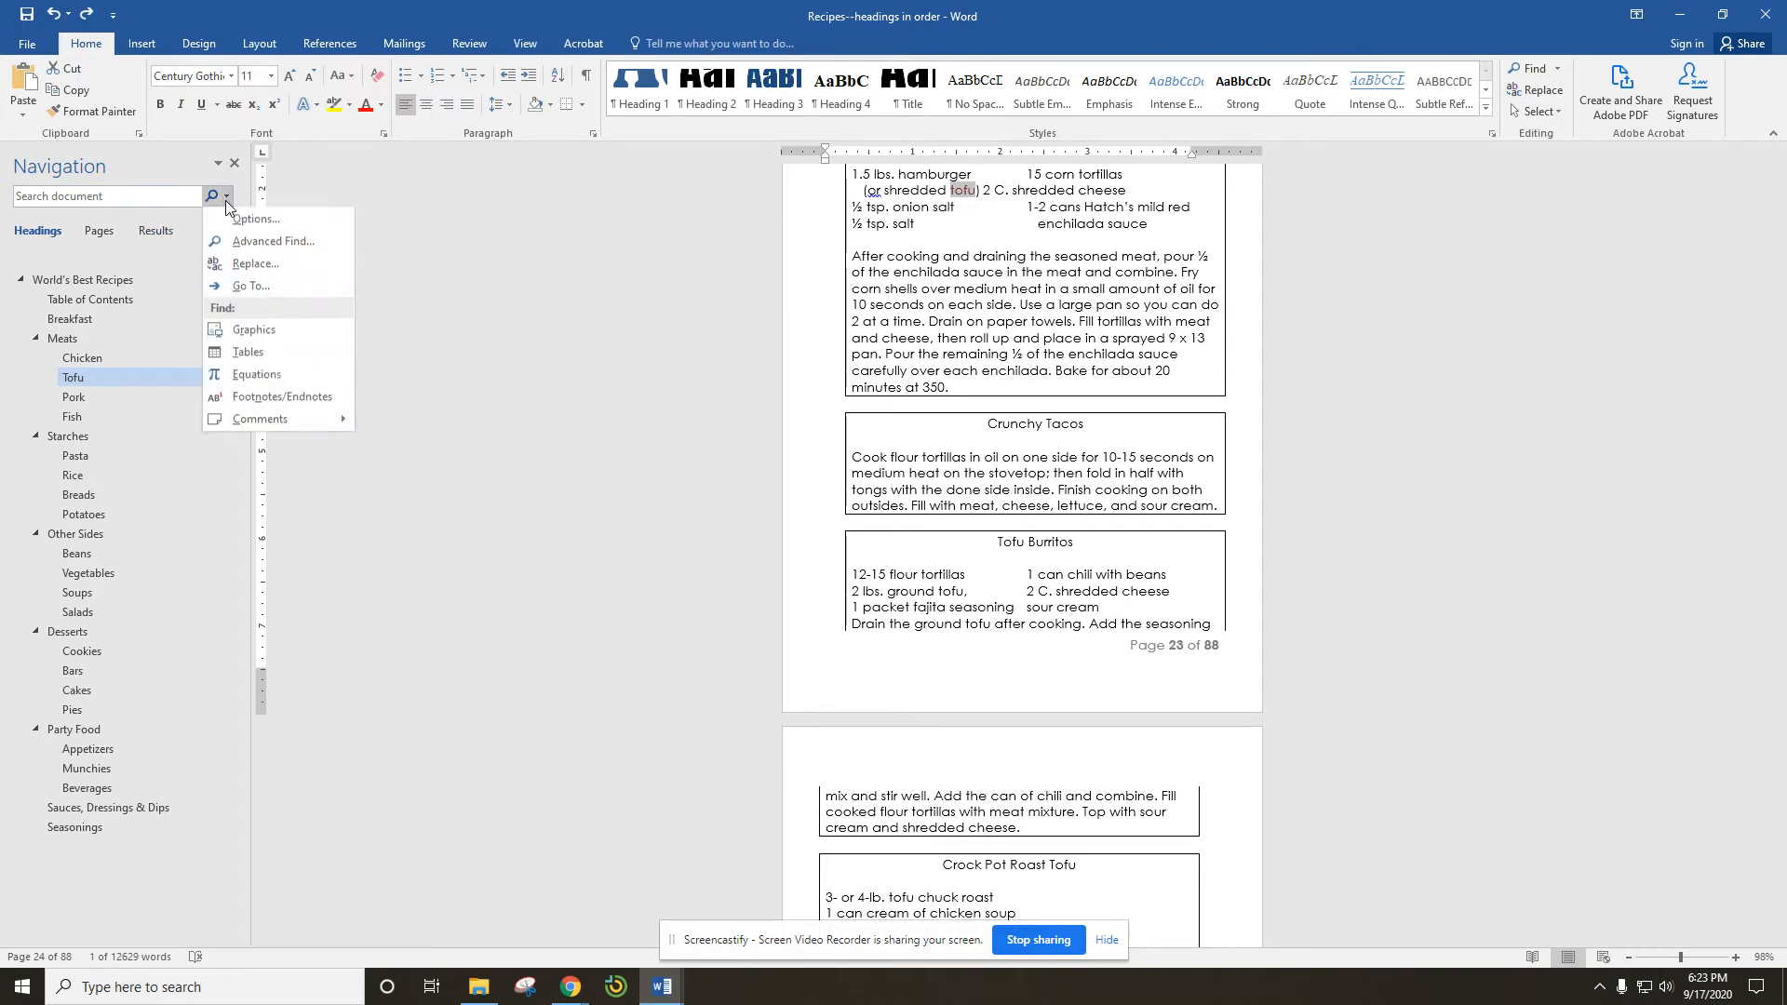
click(269, 271)
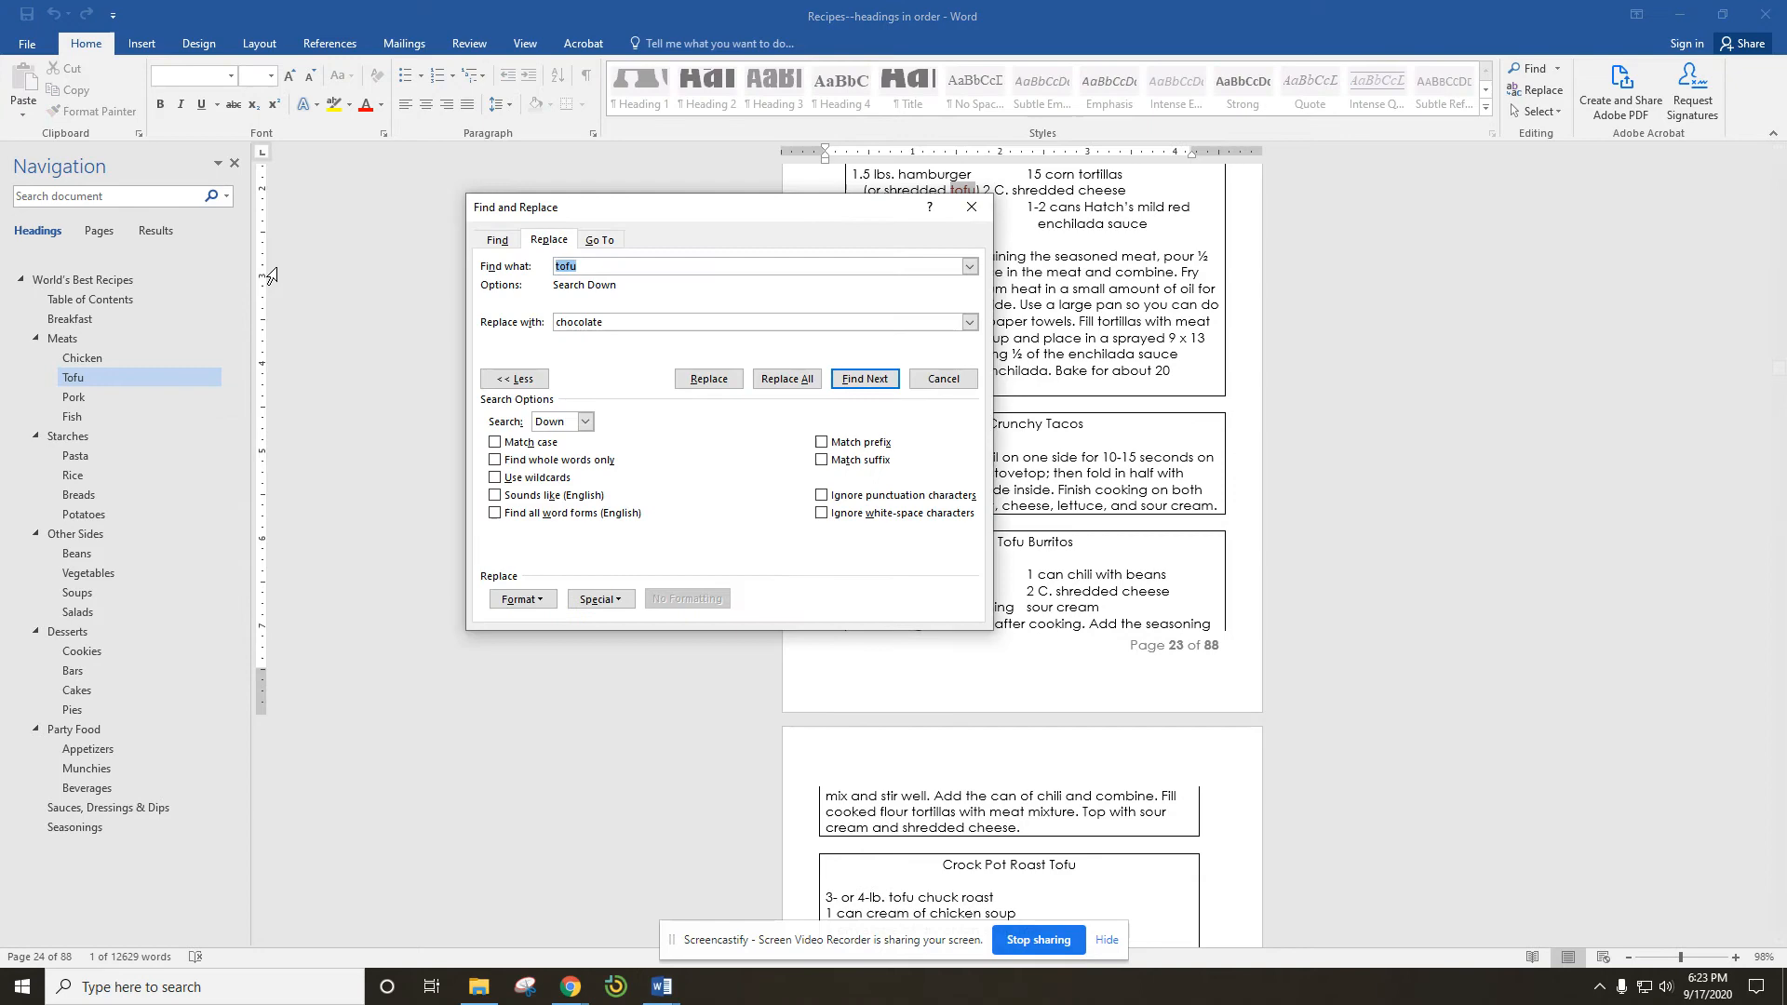
click(633, 326)
click(536, 597)
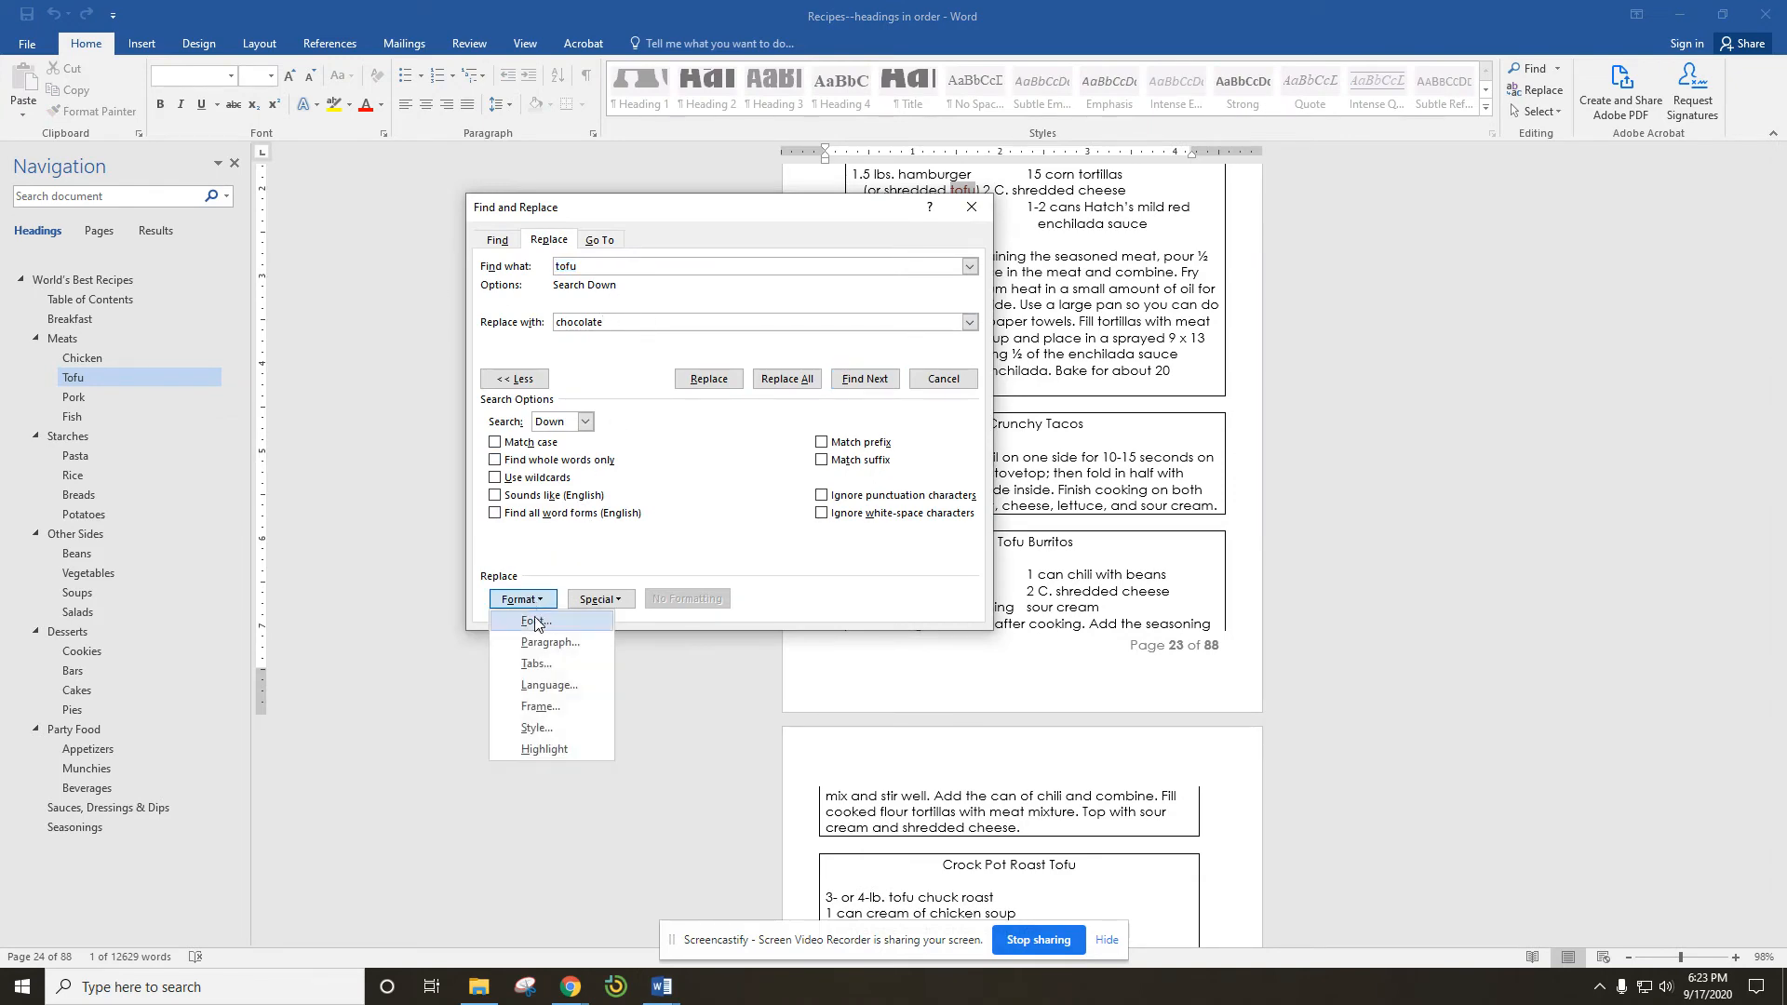
click(536, 620)
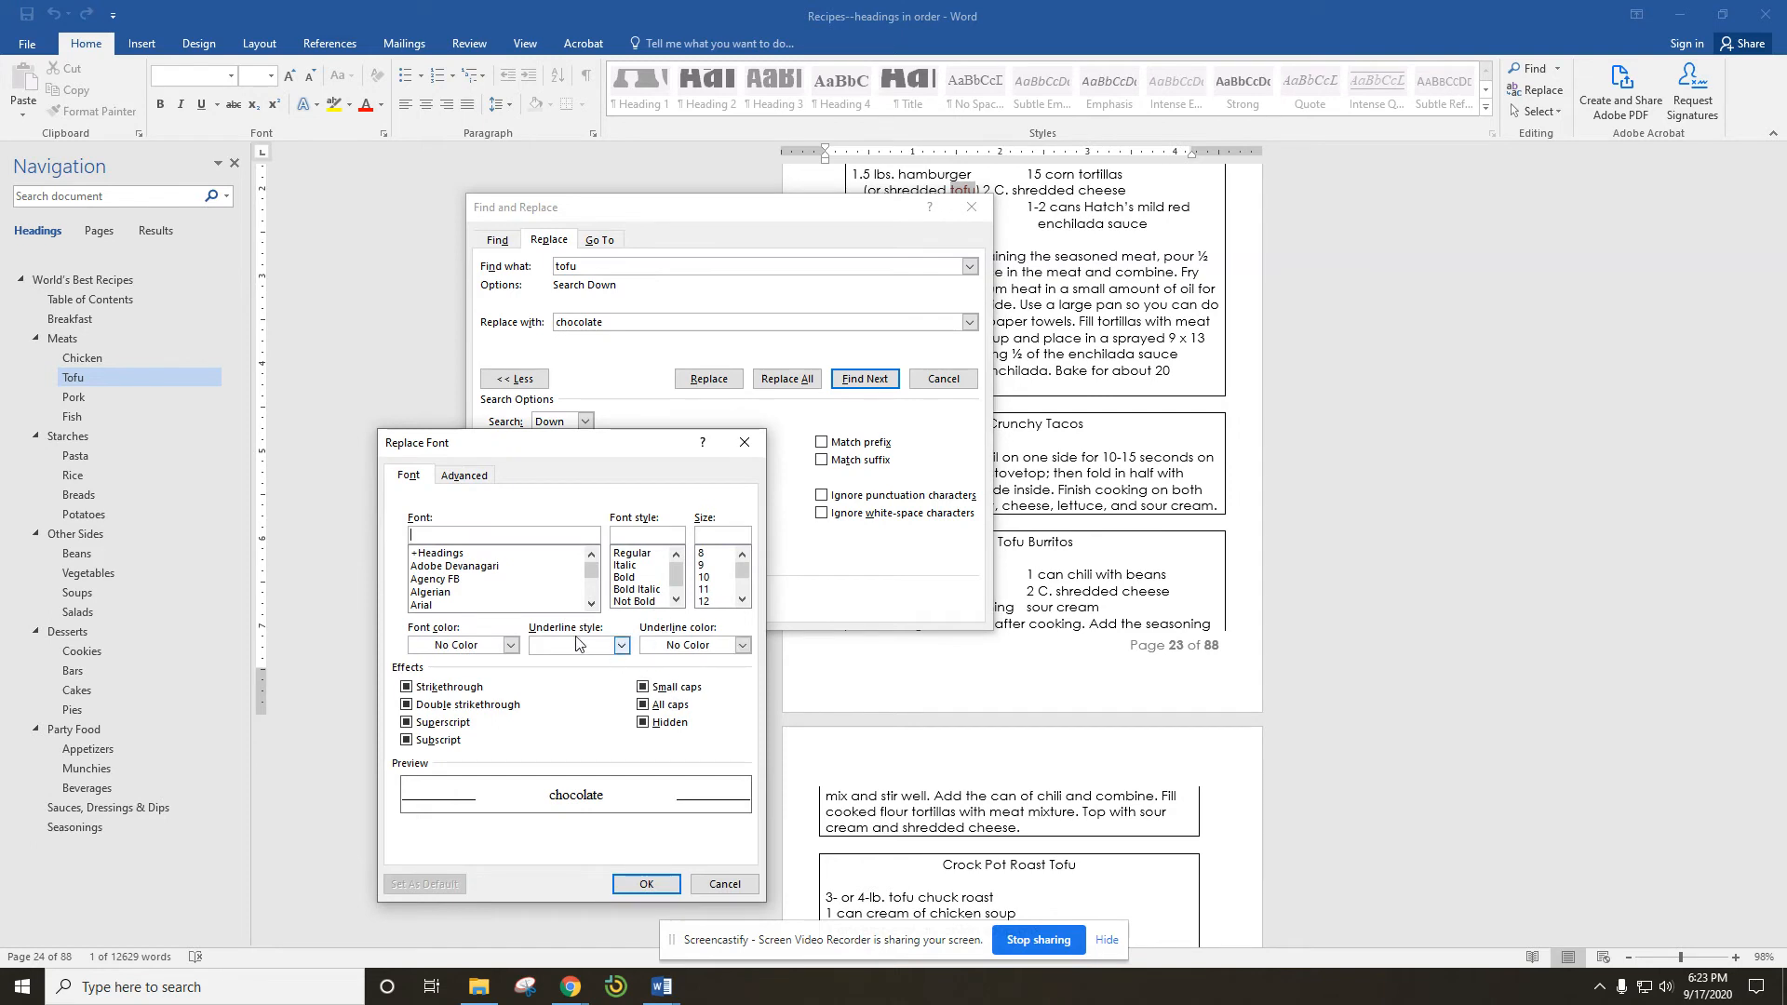
click(626, 581)
scroll(715, 579, down, 4)
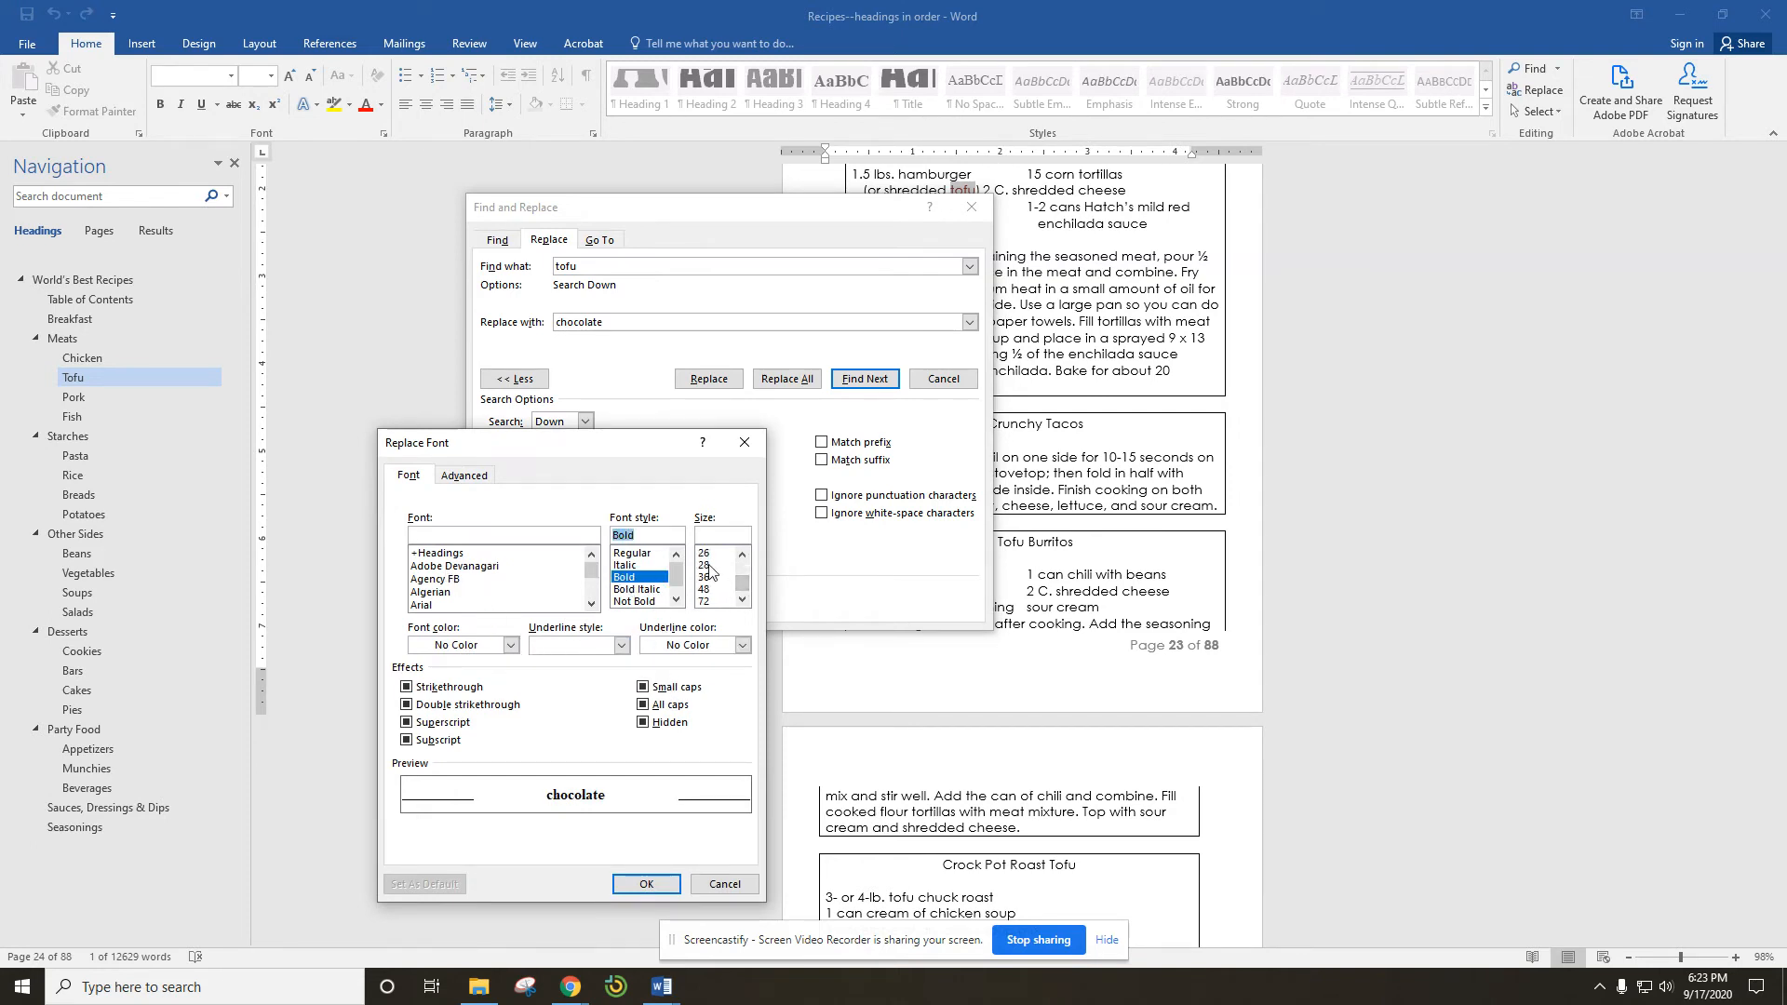
click(711, 565)
click(621, 646)
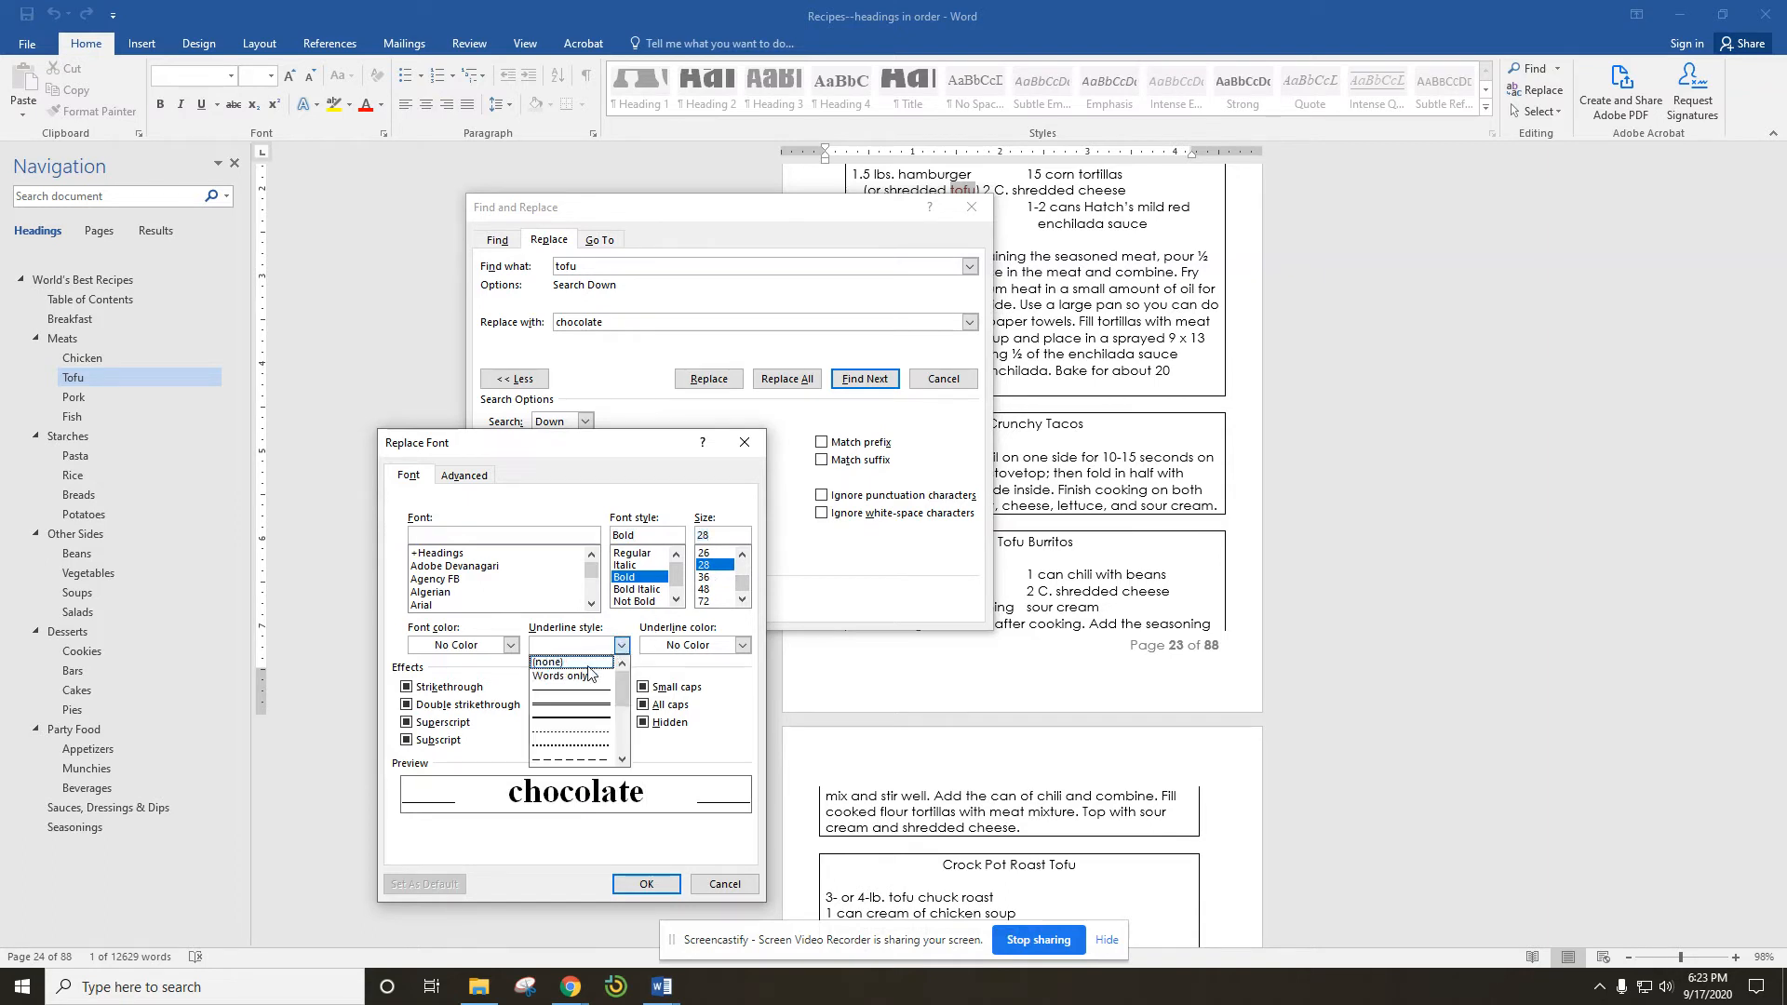
click(581, 725)
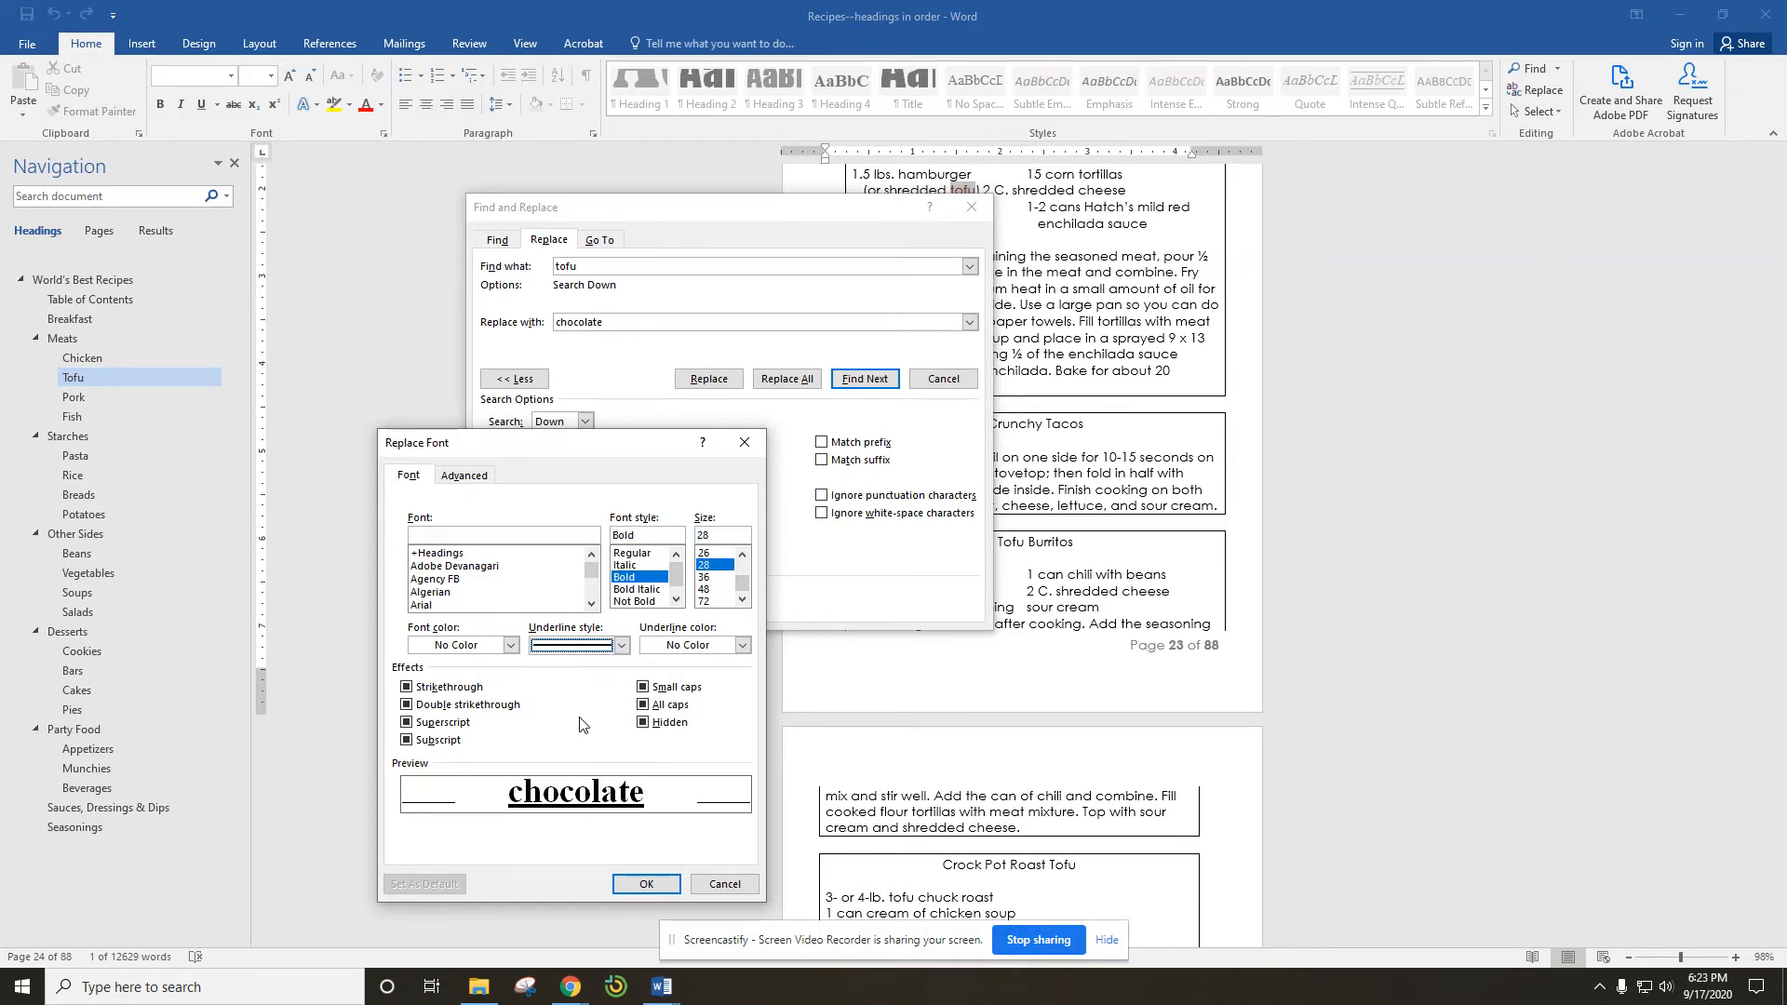
click(646, 884)
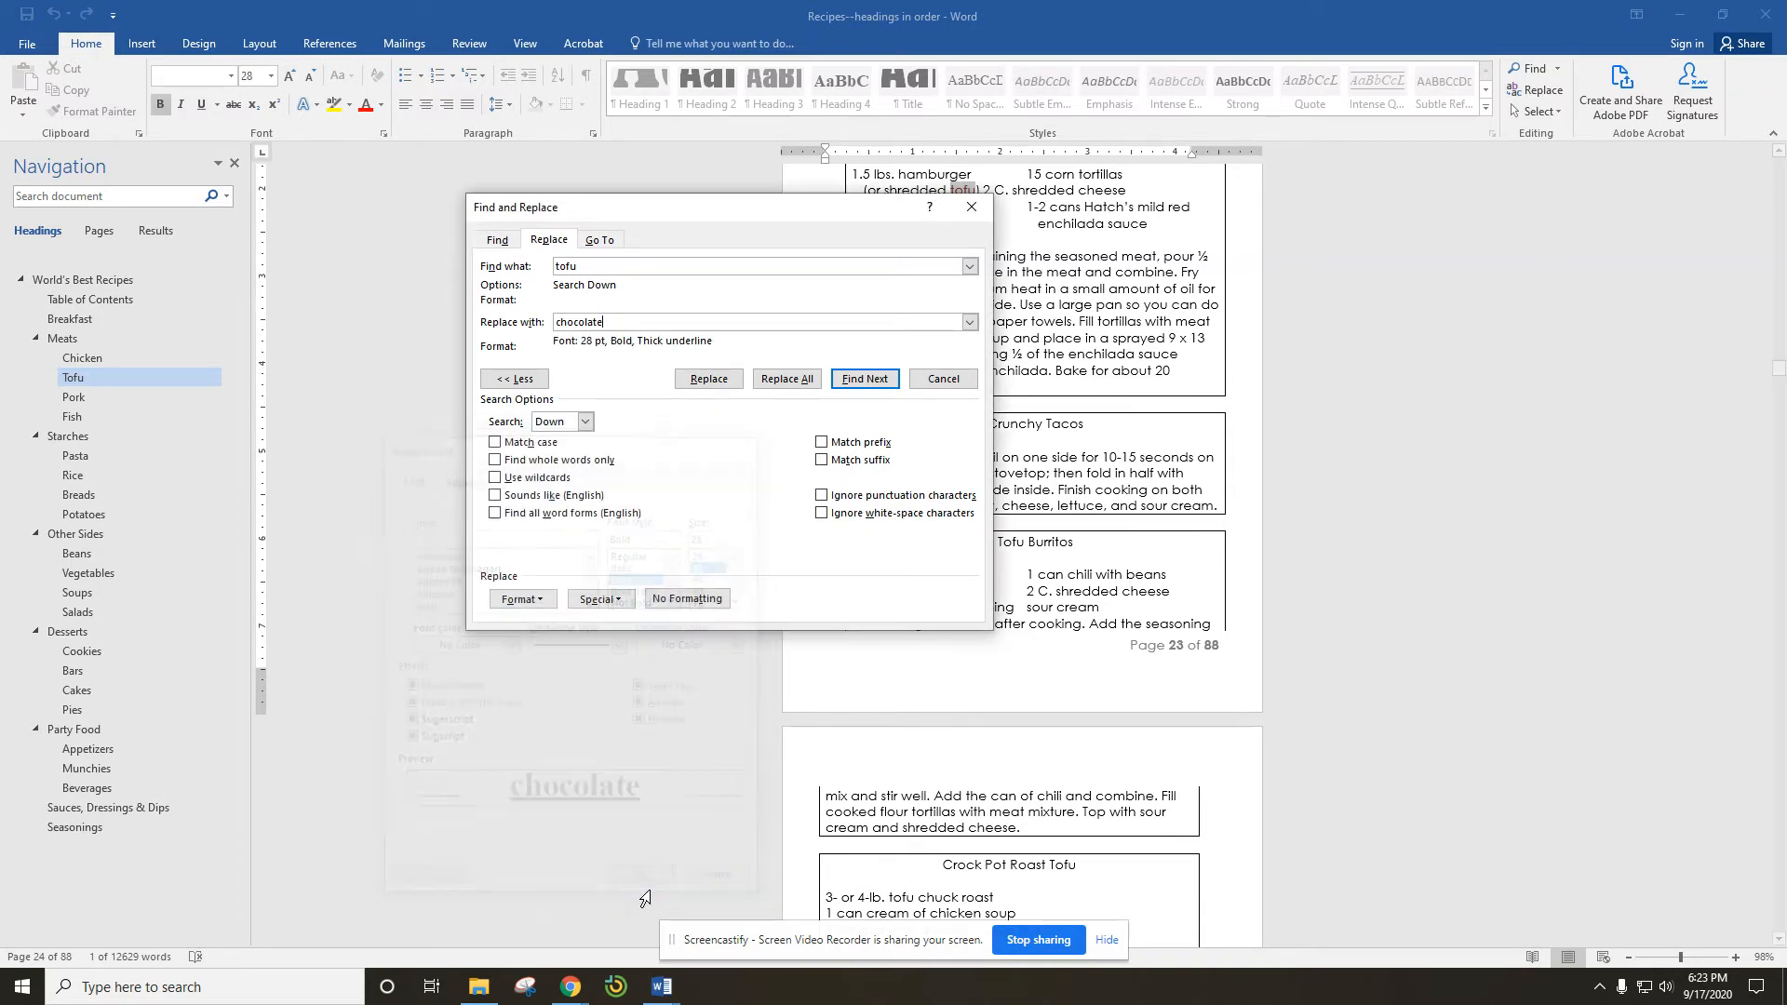
Replace every "tofu" with the formatted "chocolate", continuing the search from the beginning of the document.
click(768, 377)
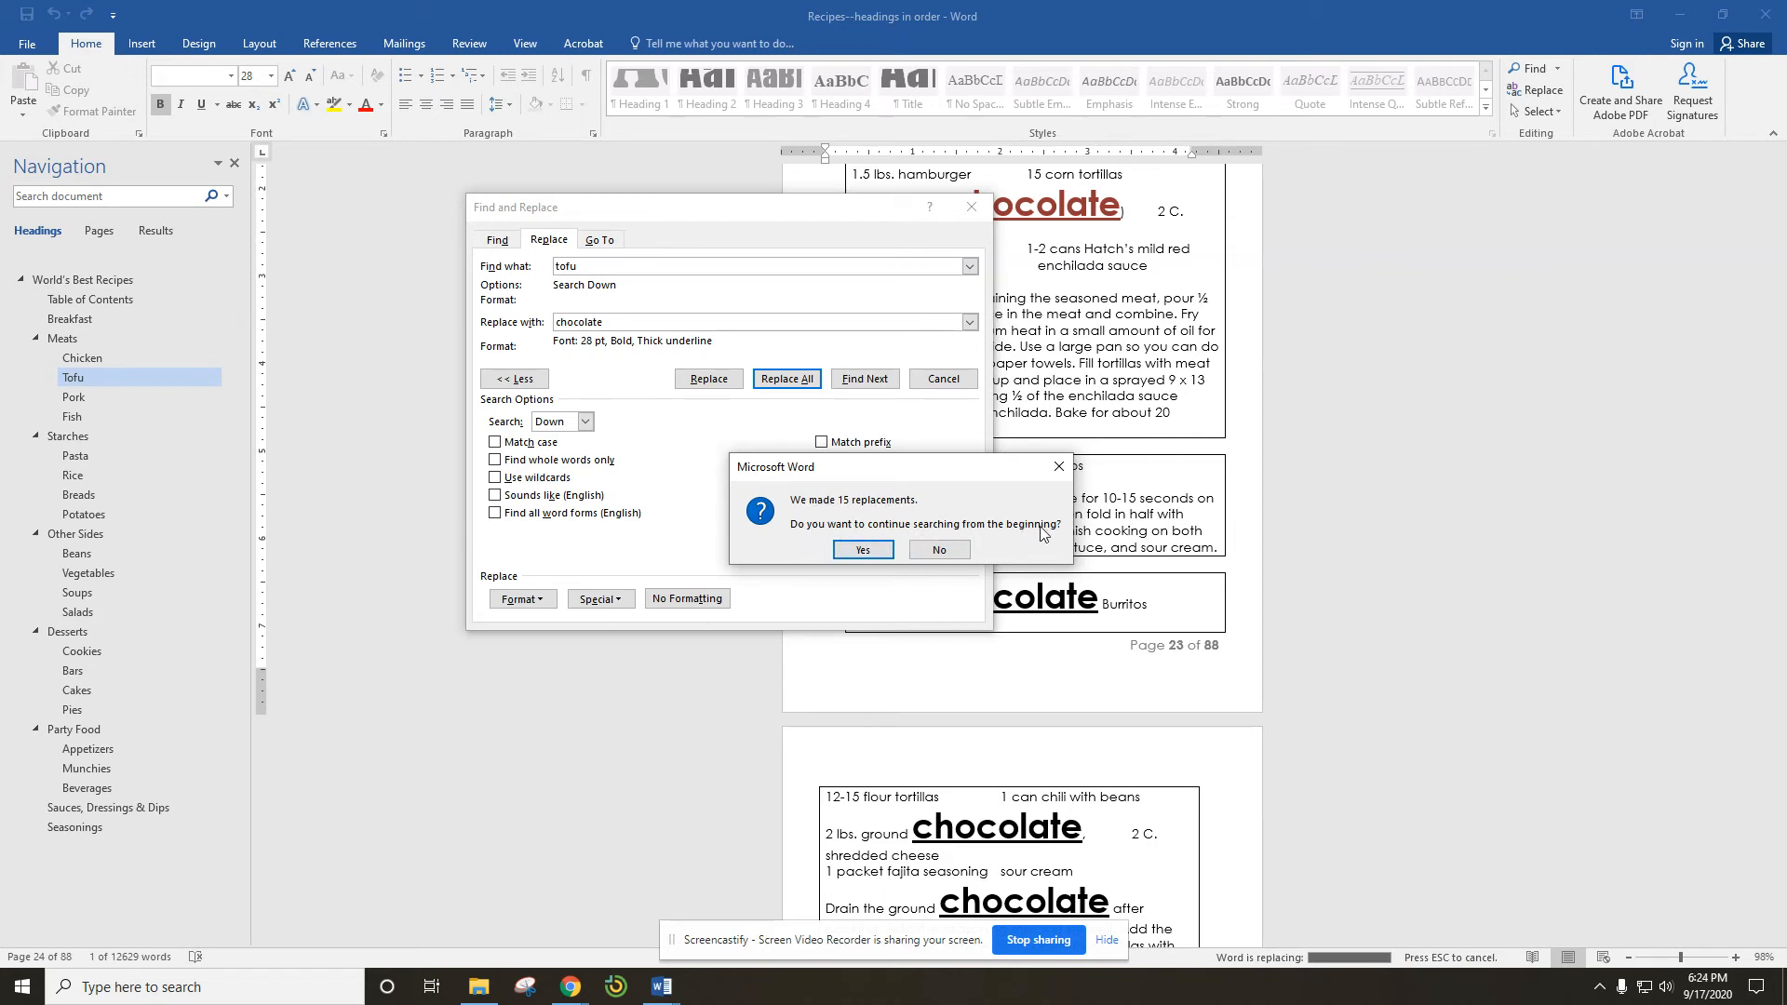
click(858, 550)
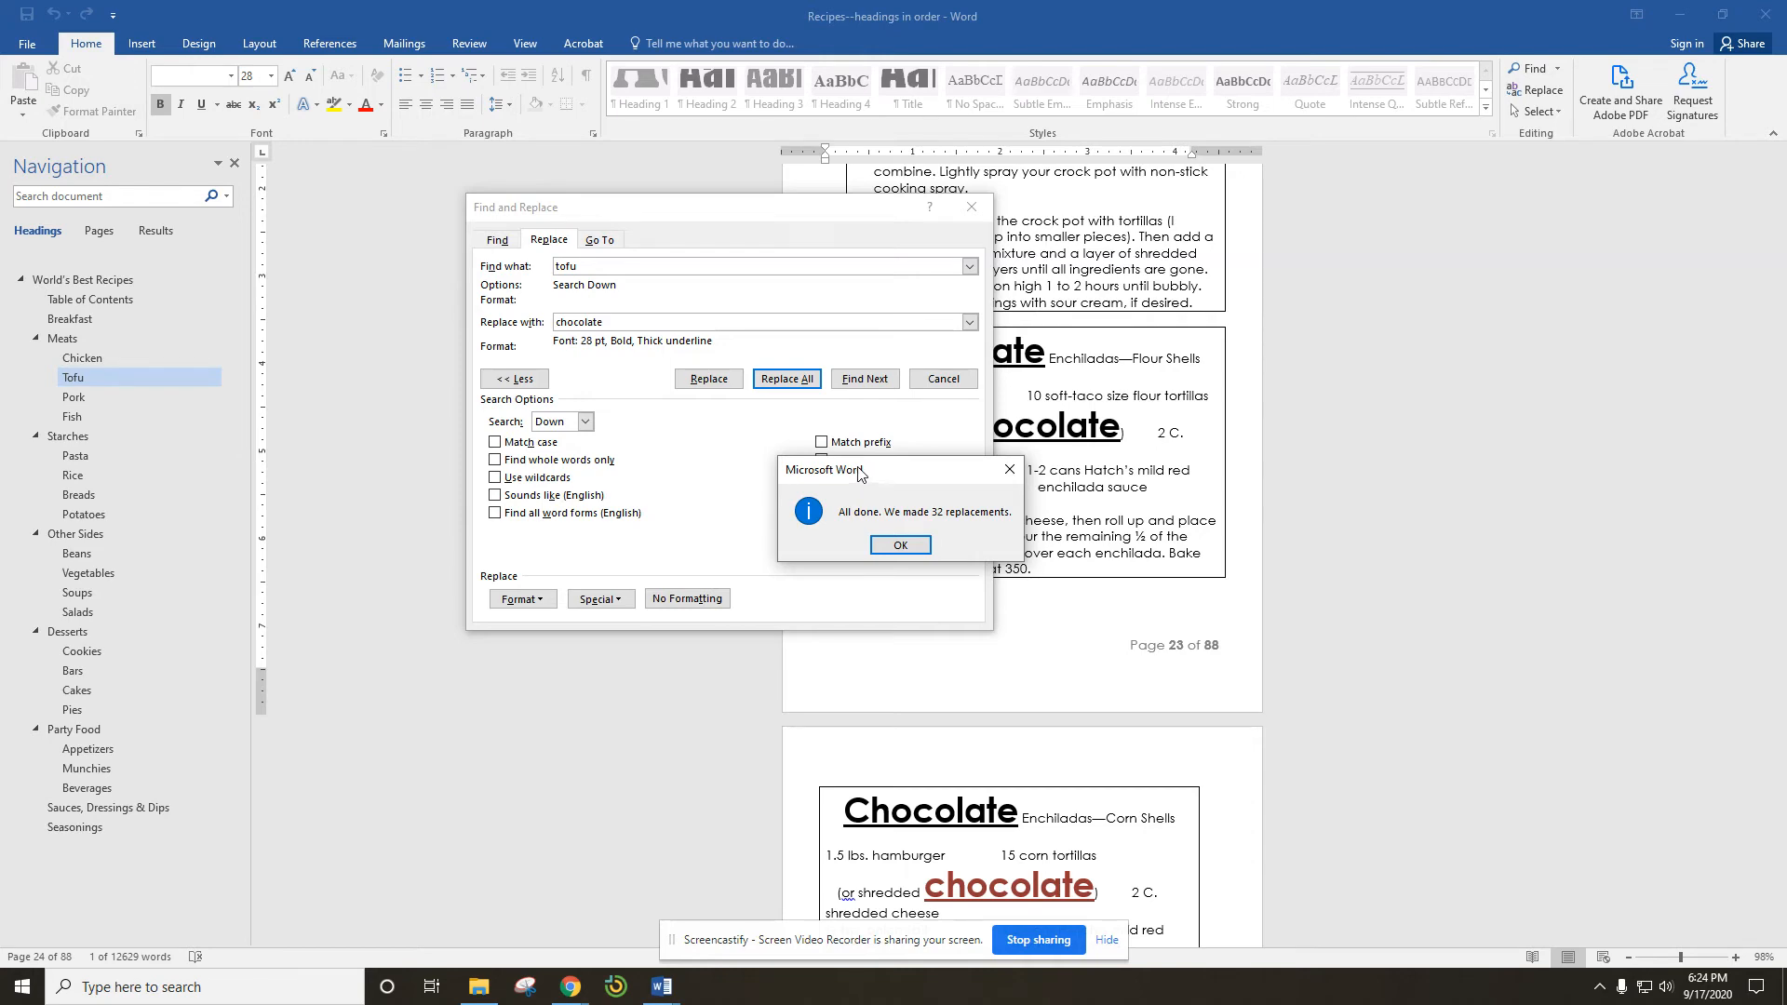
click(900, 545)
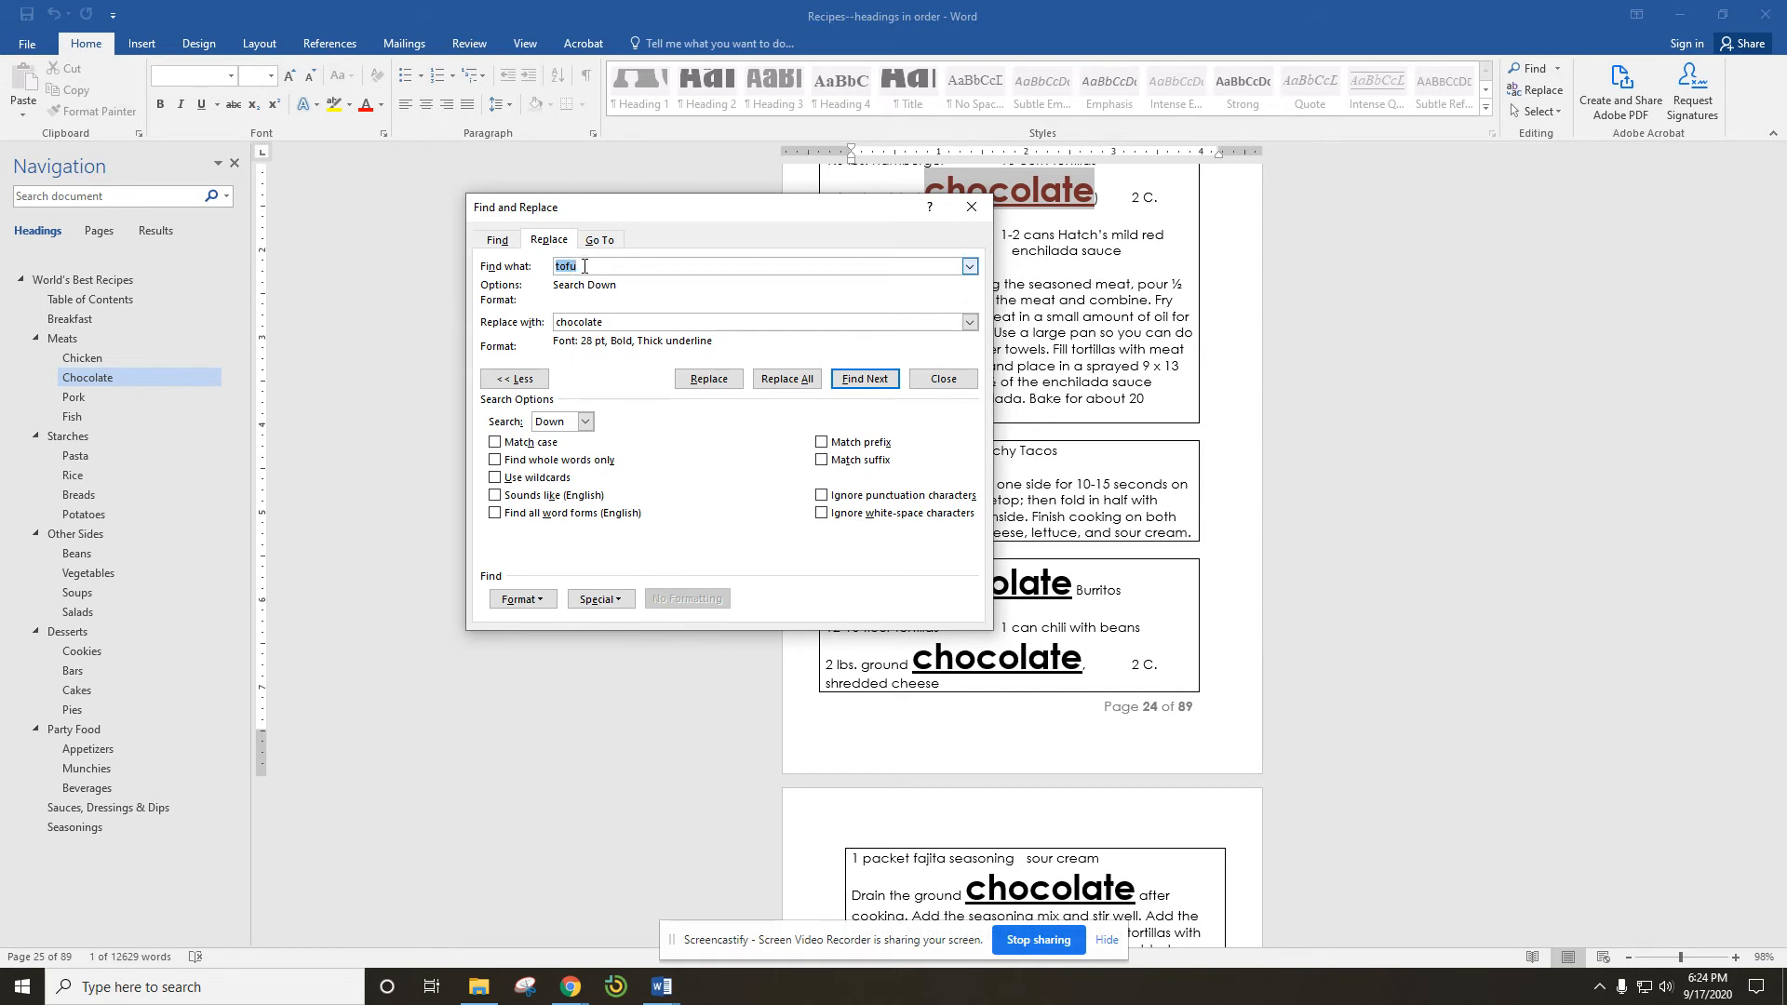
Set the search word to "chicken" and the replacement to "turkey", and remove the formatting from the replacement text.
key(BackSpace)
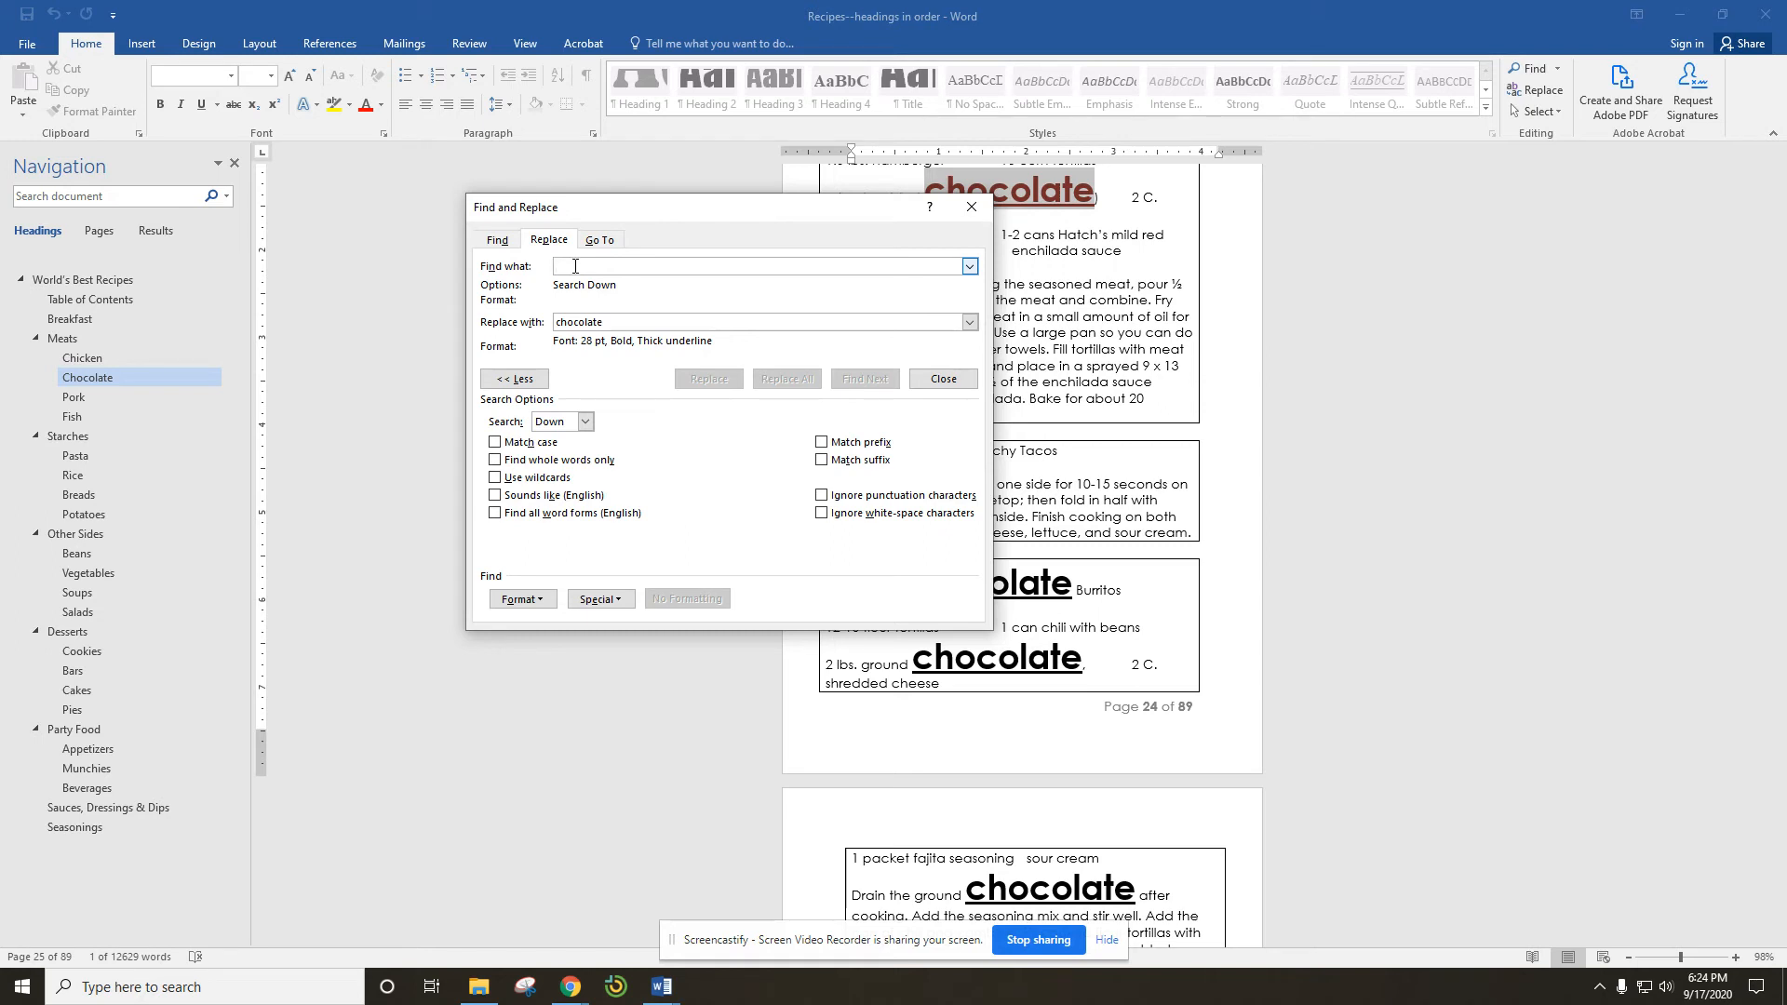
text(the)
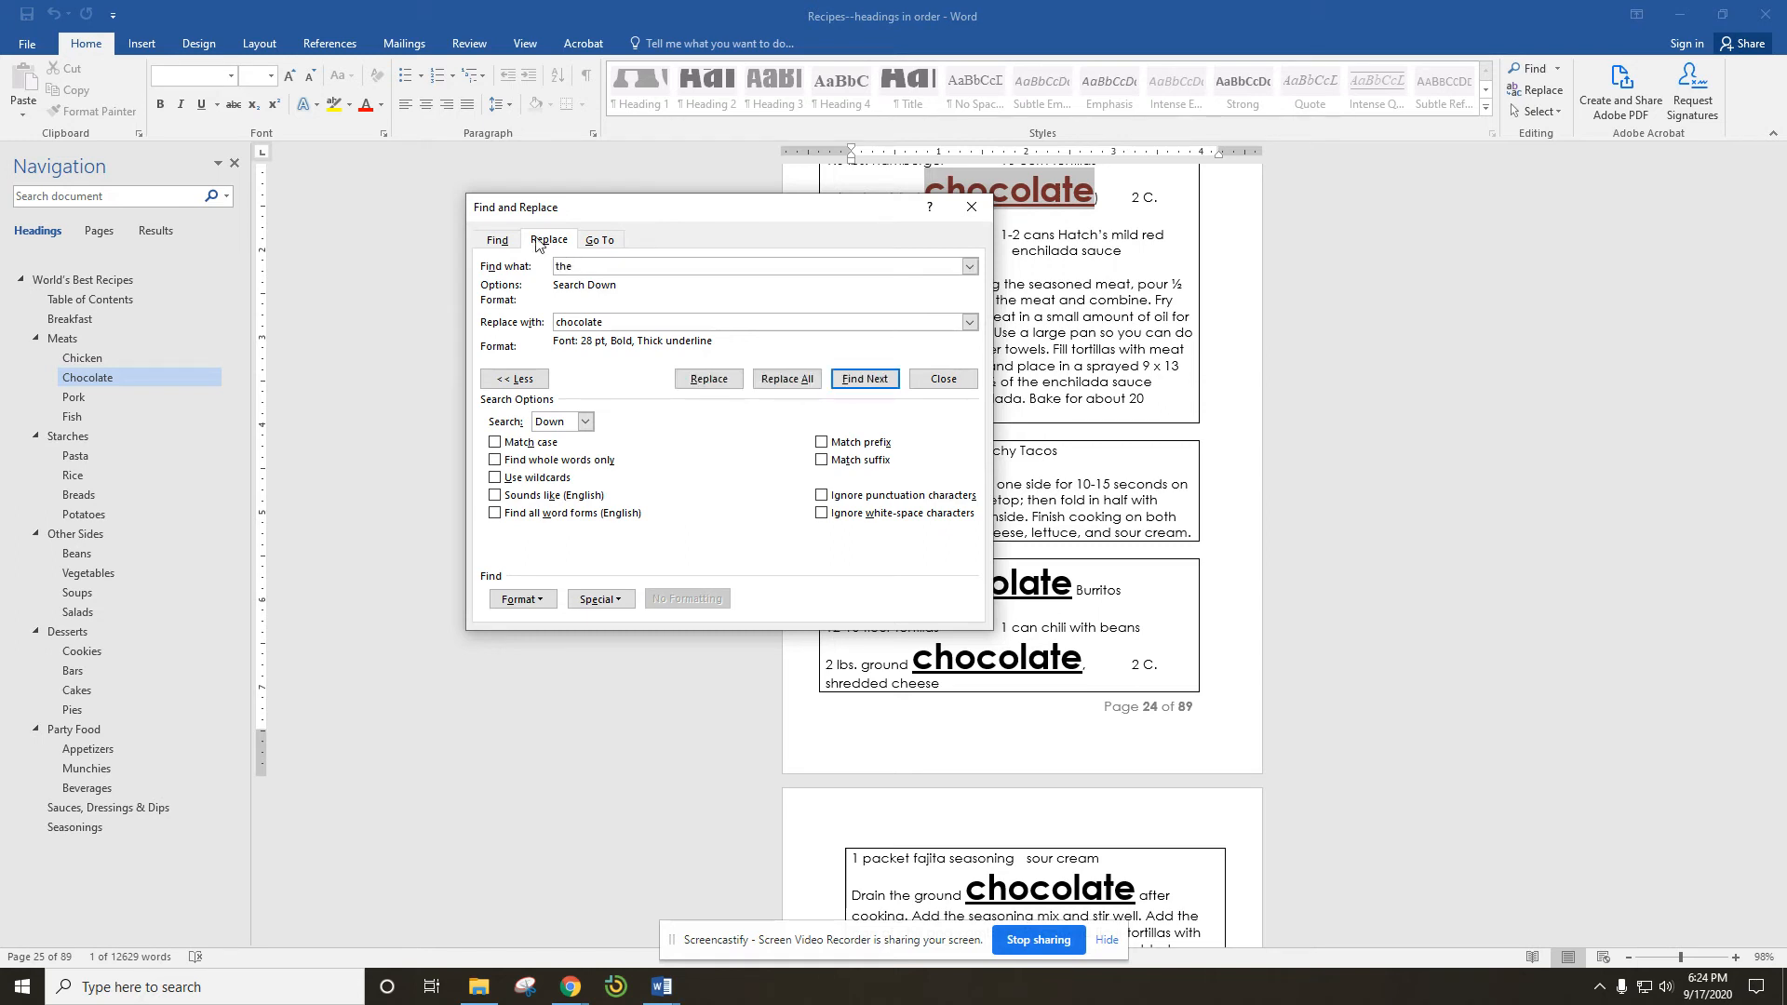
key(Tab)
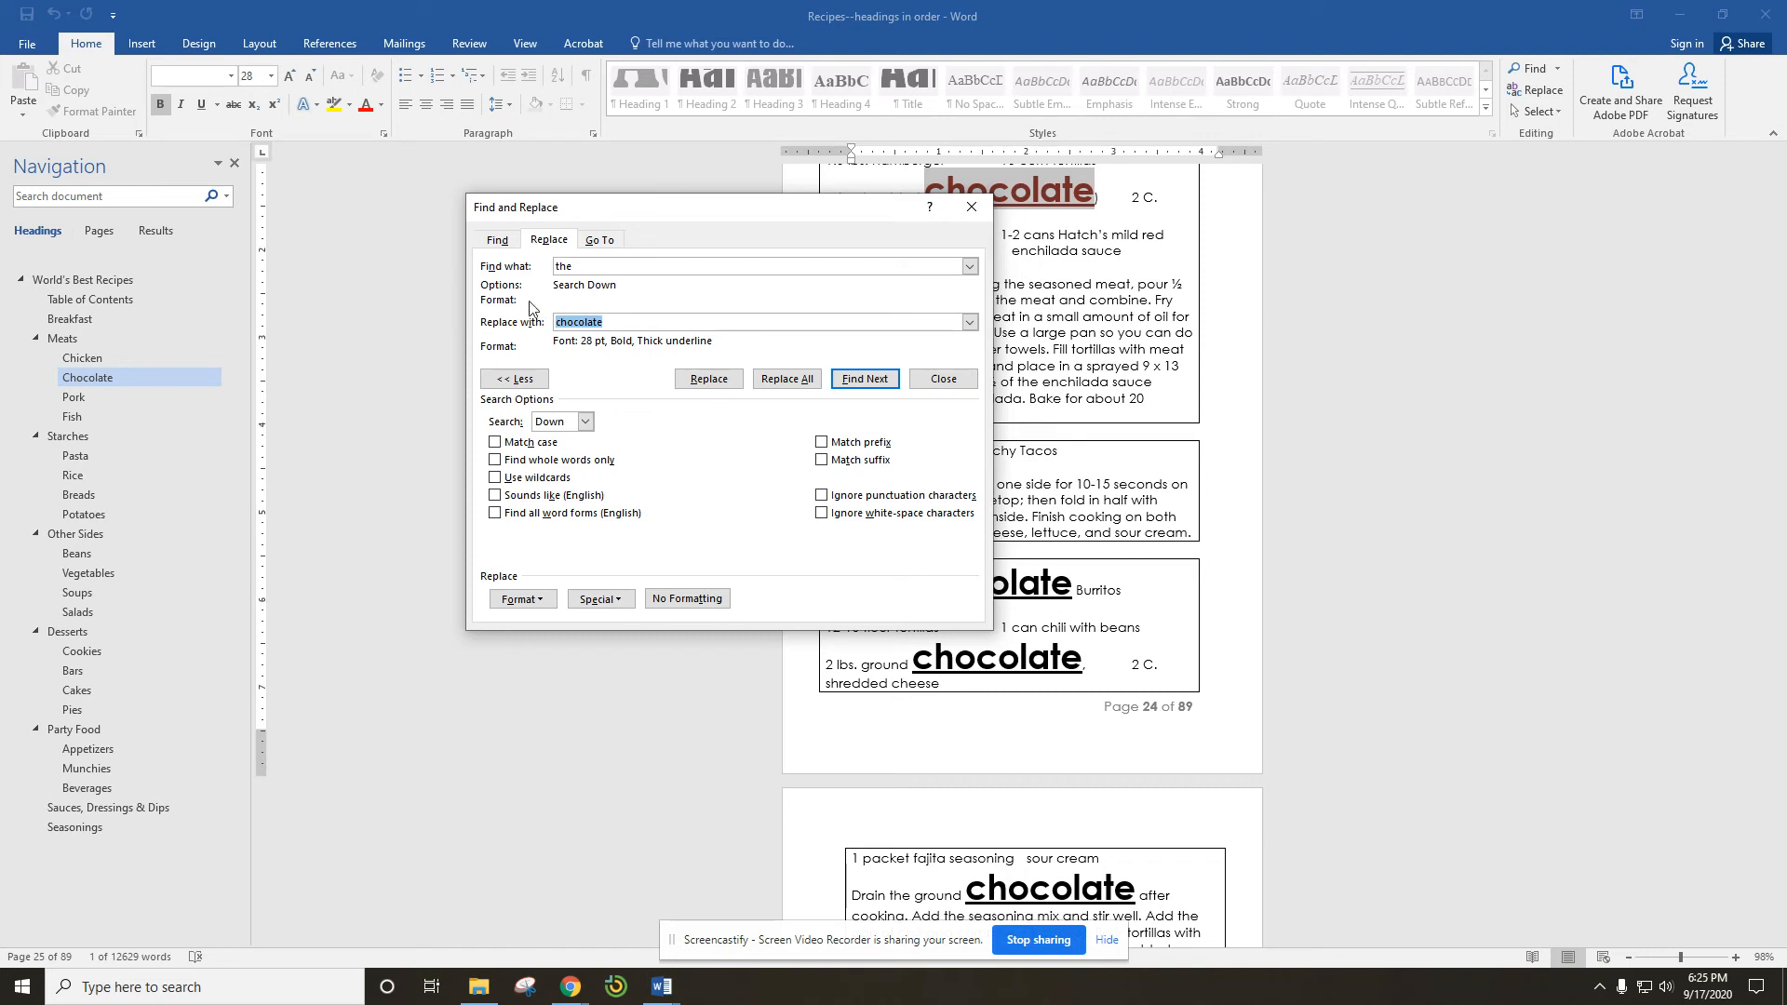
key(shift+Tab)
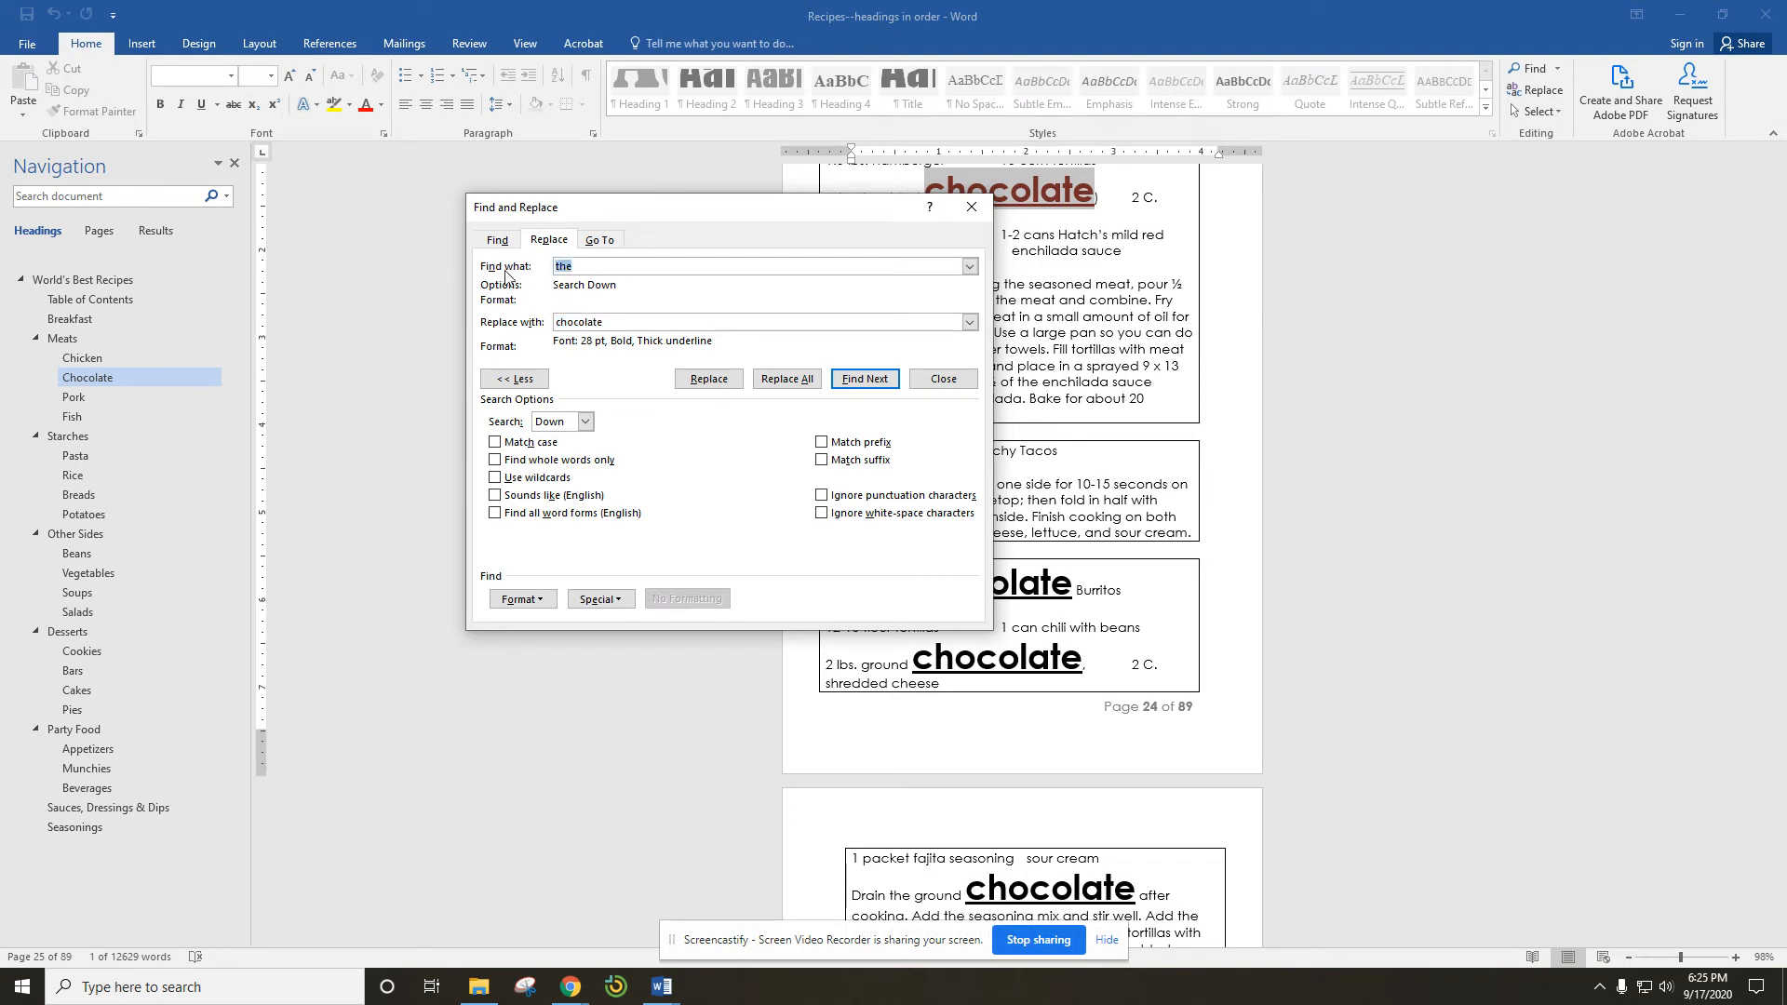
text(chicken)
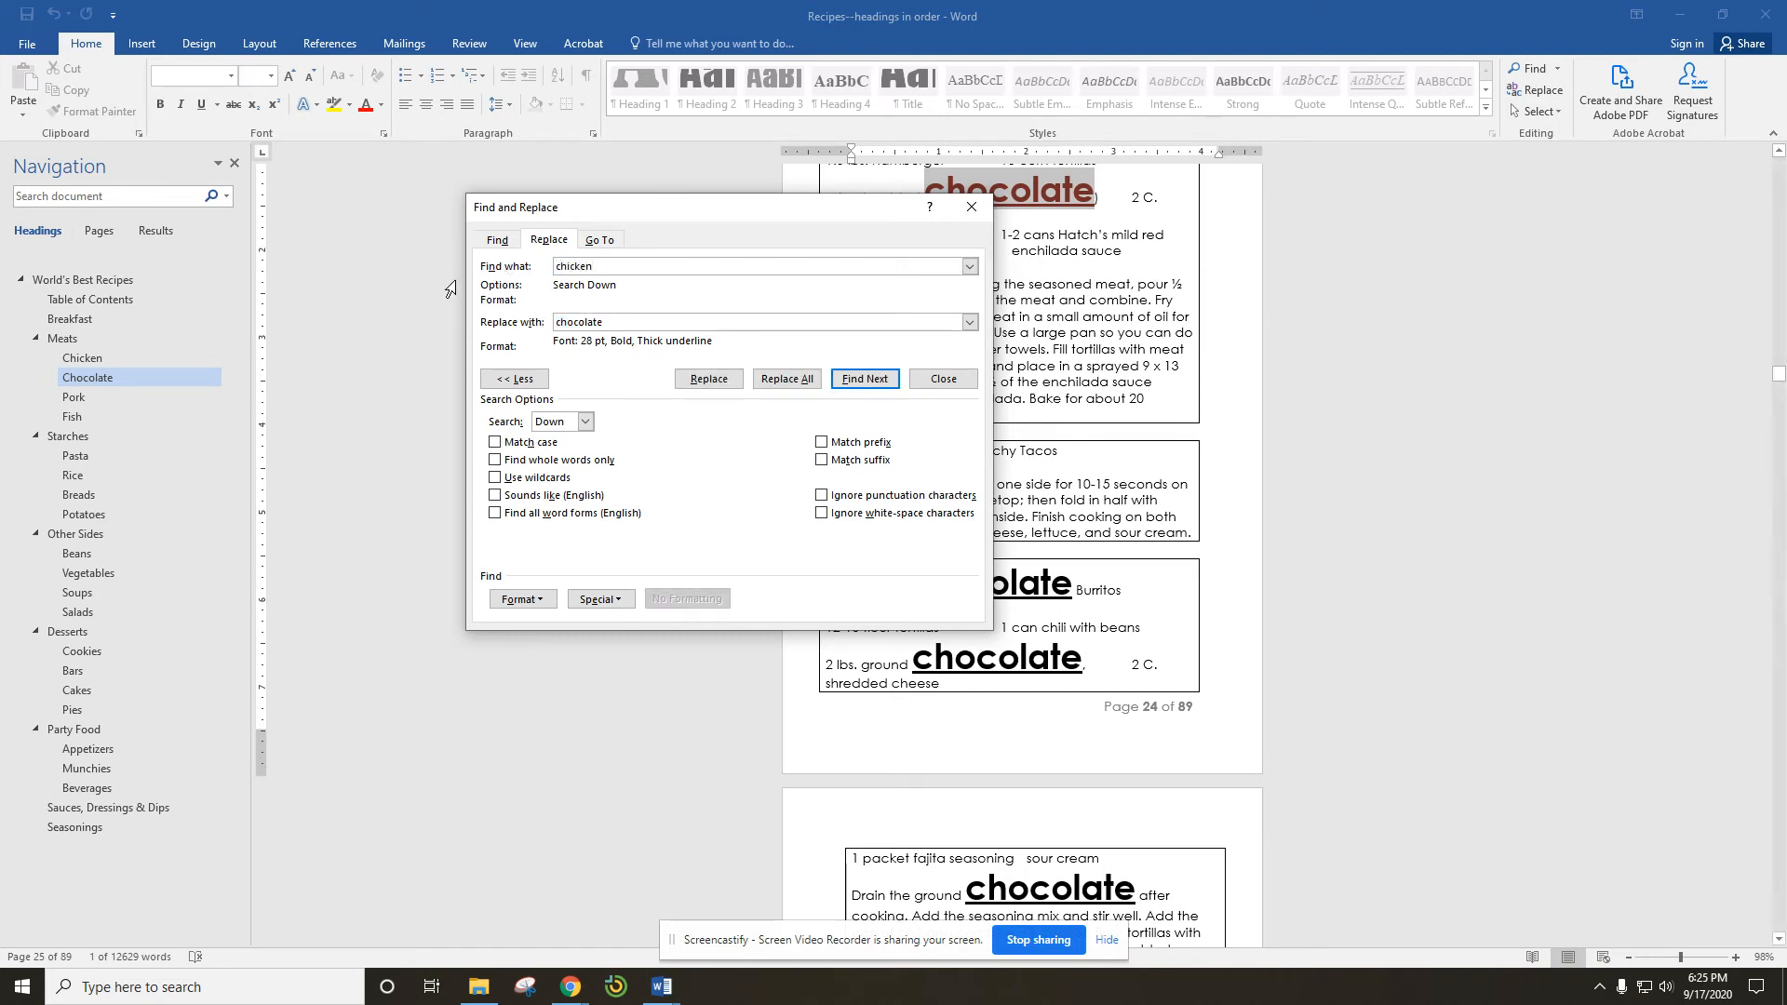
key(Tab)
text(t)
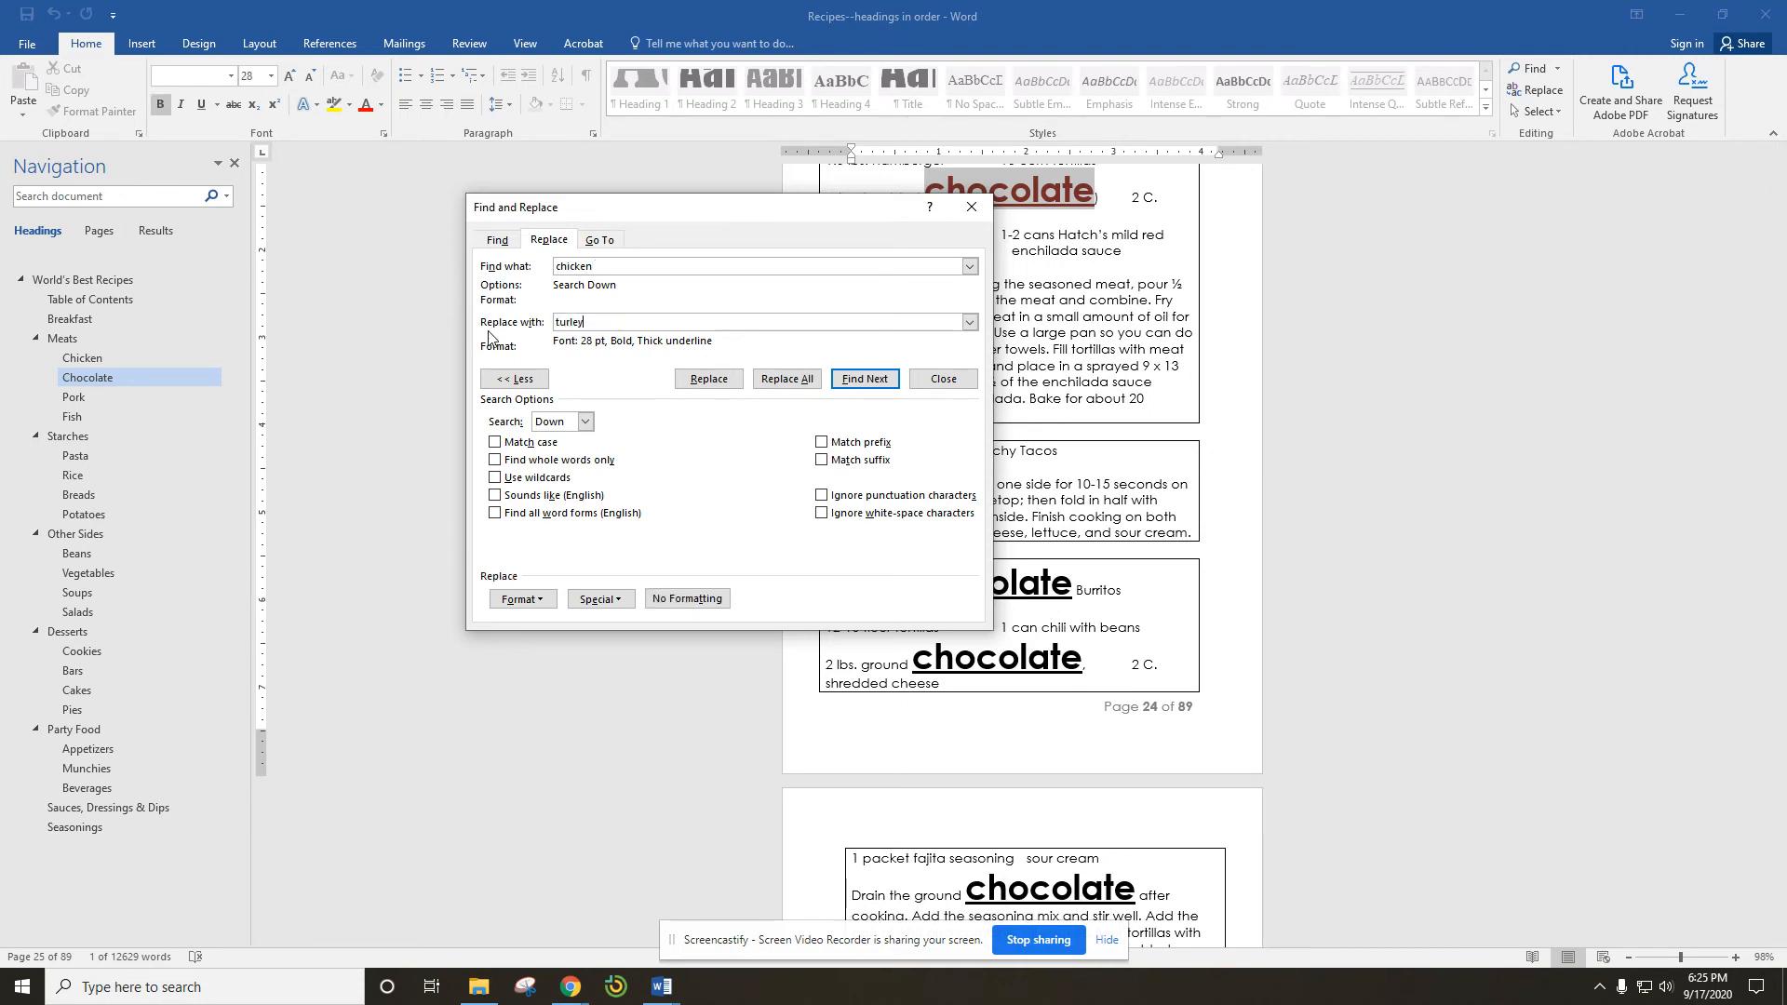
text(urke)
click(527, 600)
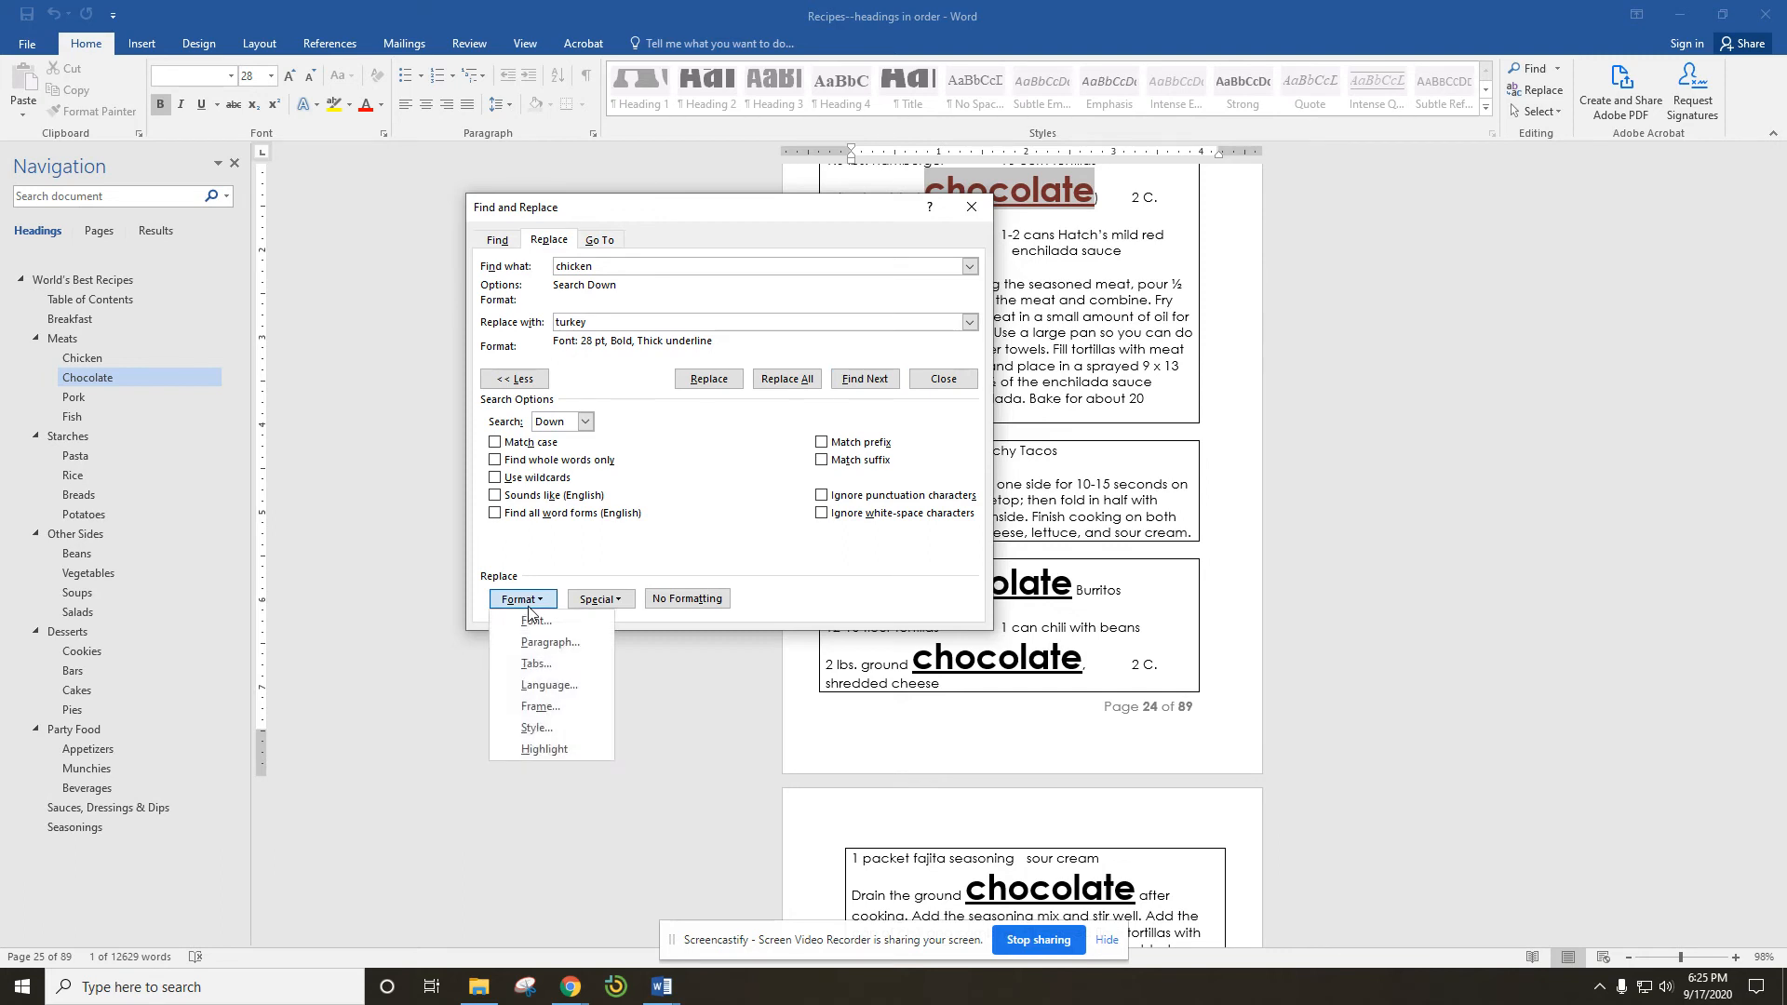
click(690, 601)
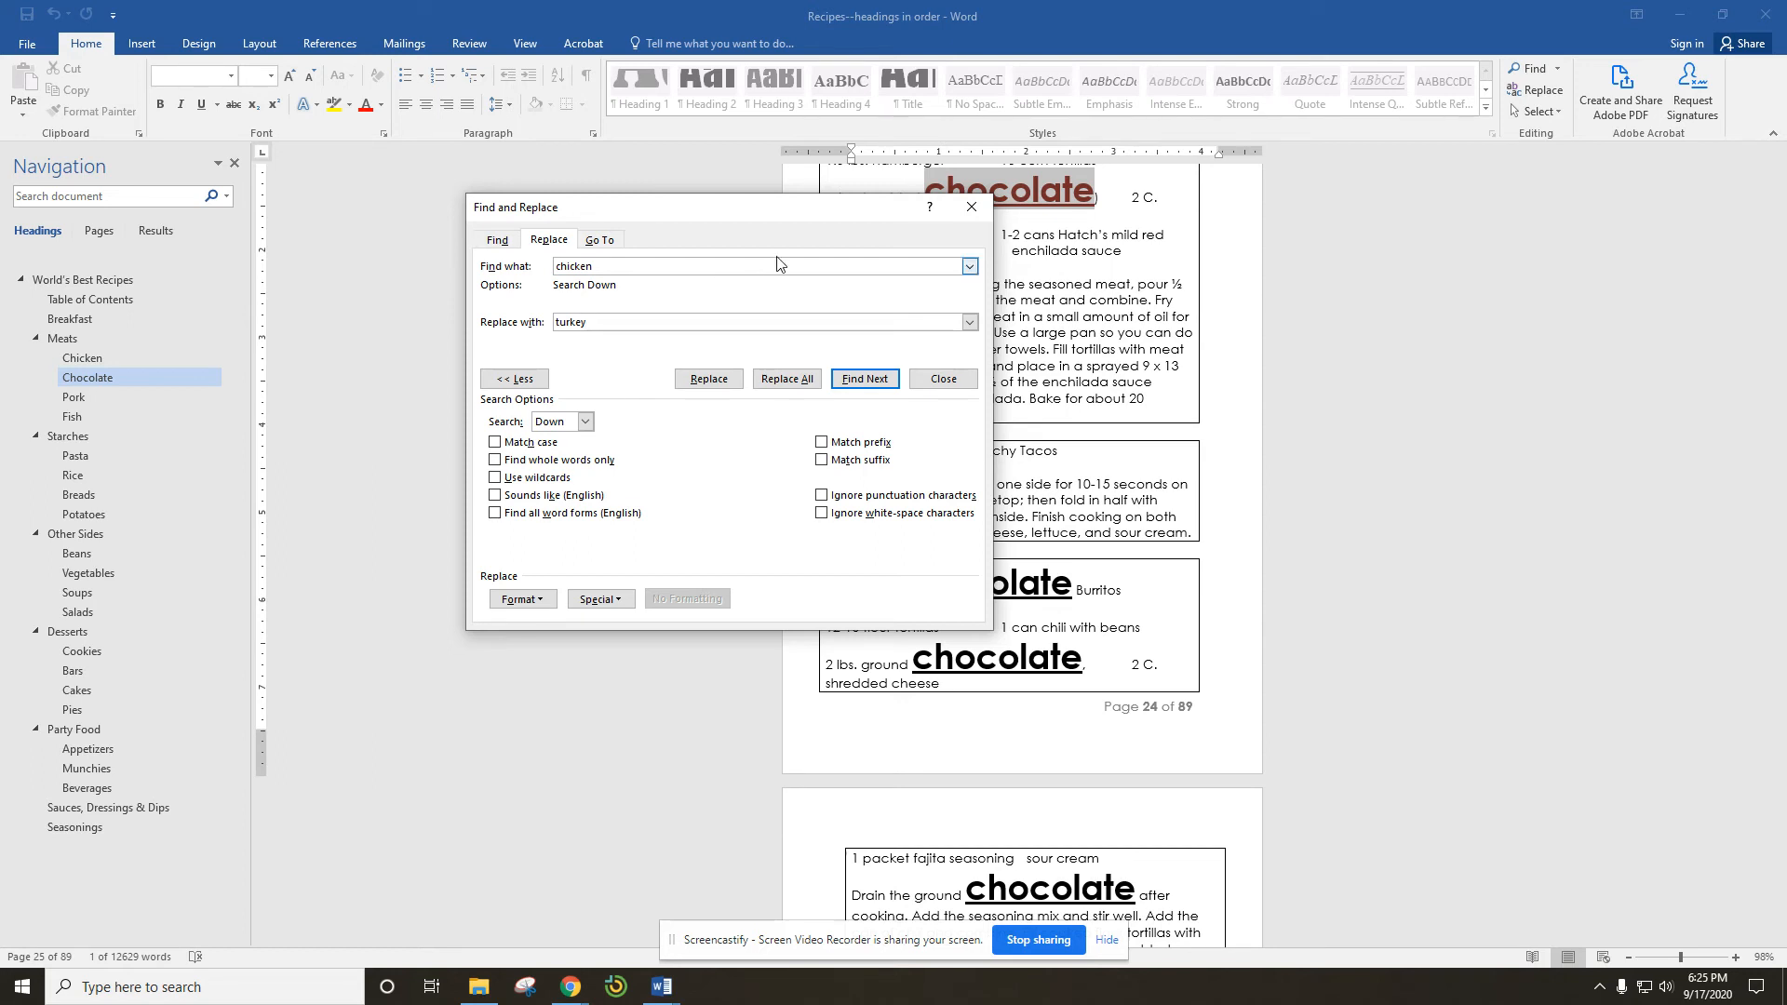
Clear both the search word and the replacement text, and move the Find and Replace dialog aside.
drag(782, 213, 932, 233)
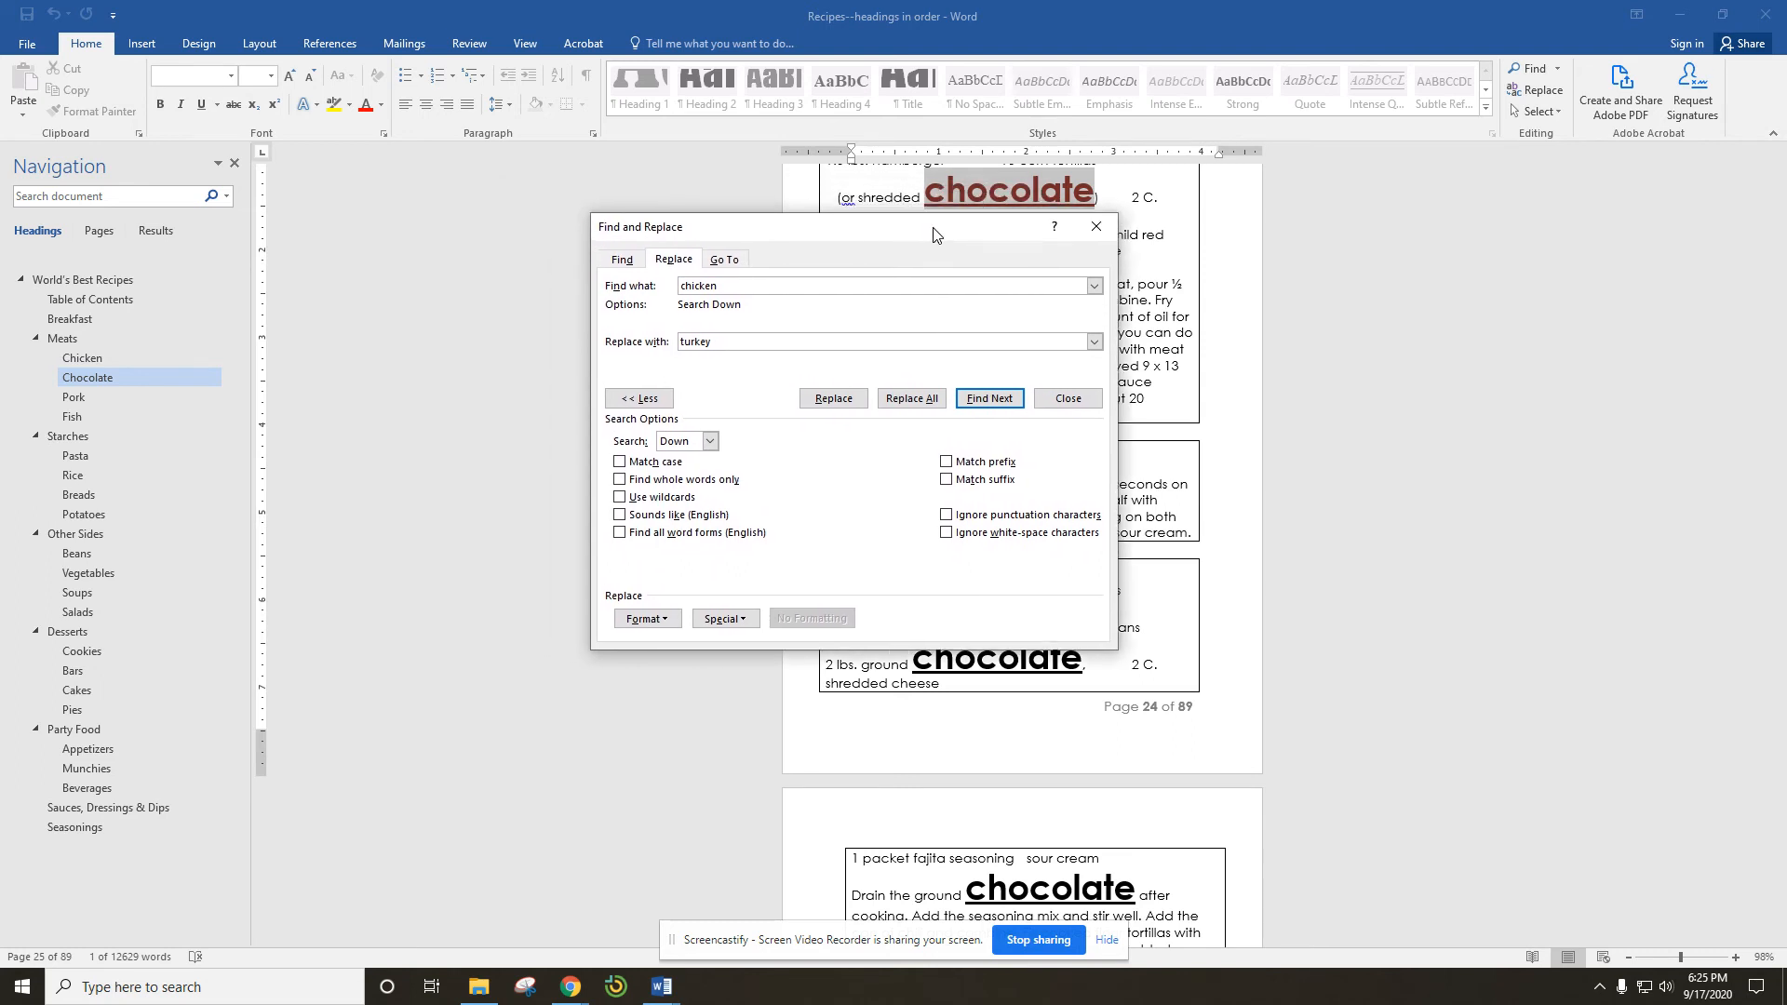
click(742, 290)
key(BackSpace)
key(BackSpace)
key(BackSpace)
key(BackSpace)
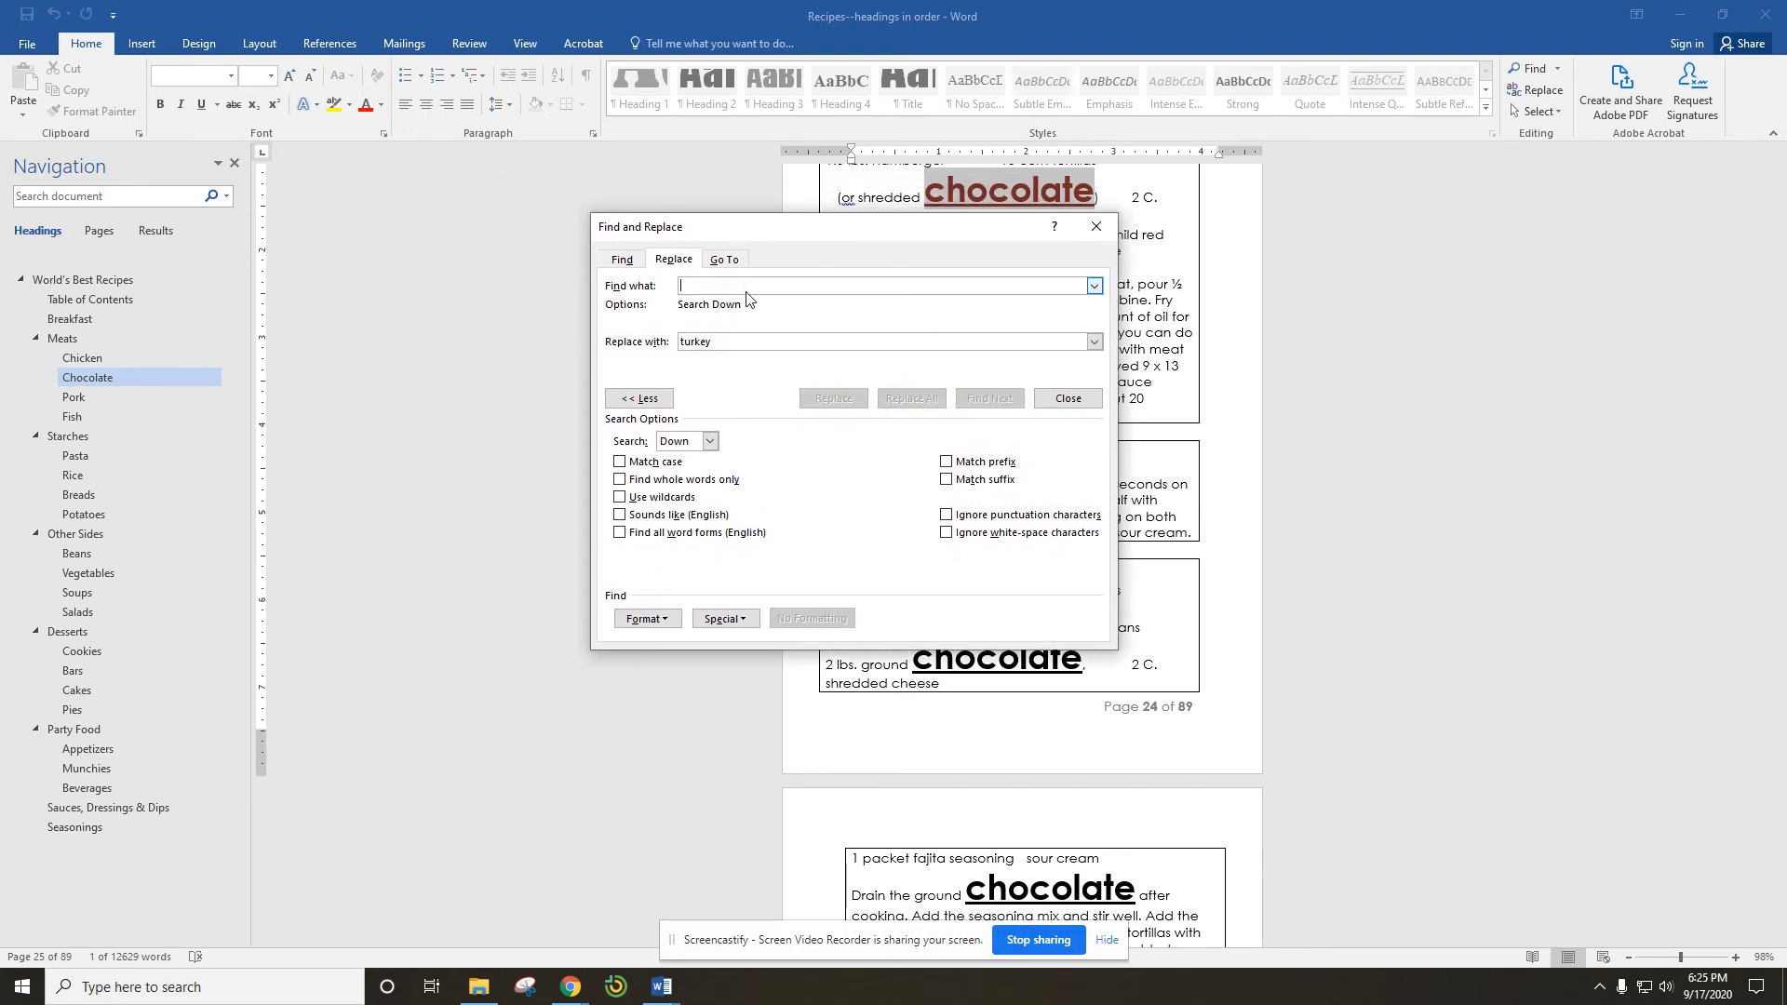
click(709, 342)
drag(703, 234, 498, 242)
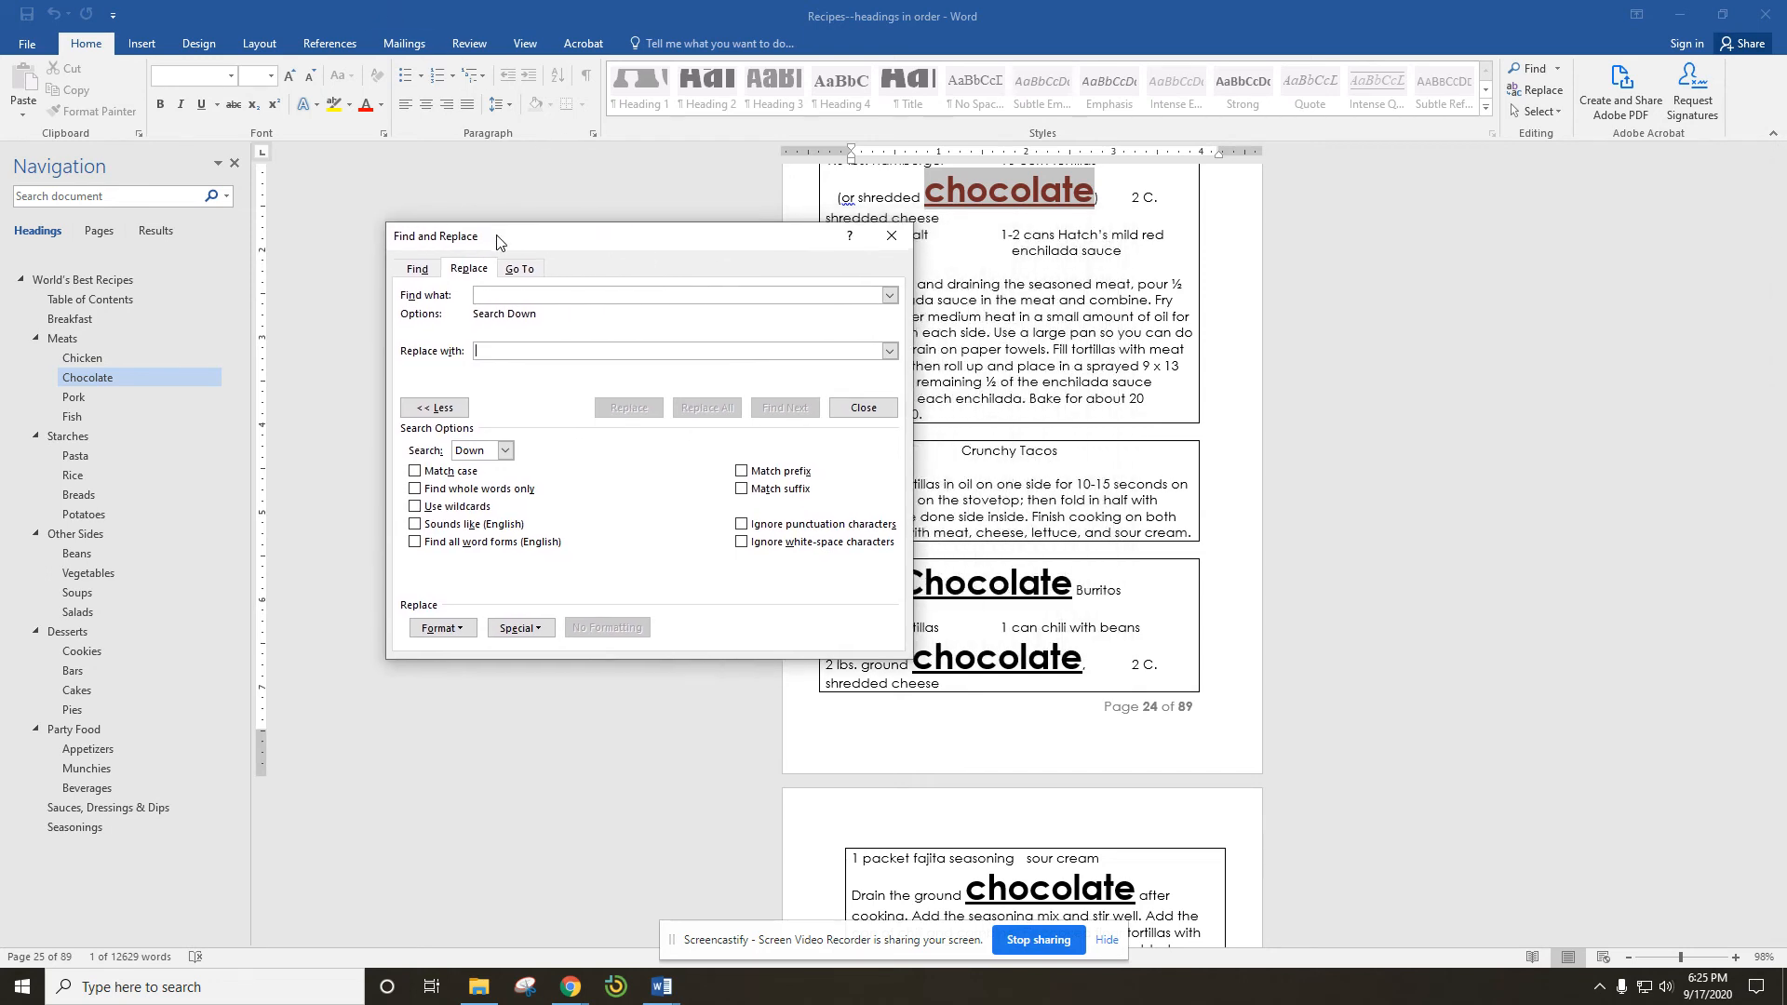
Enter "T" as the text to find and "tablespoon" as its replacement.
click(484, 294)
text(T)
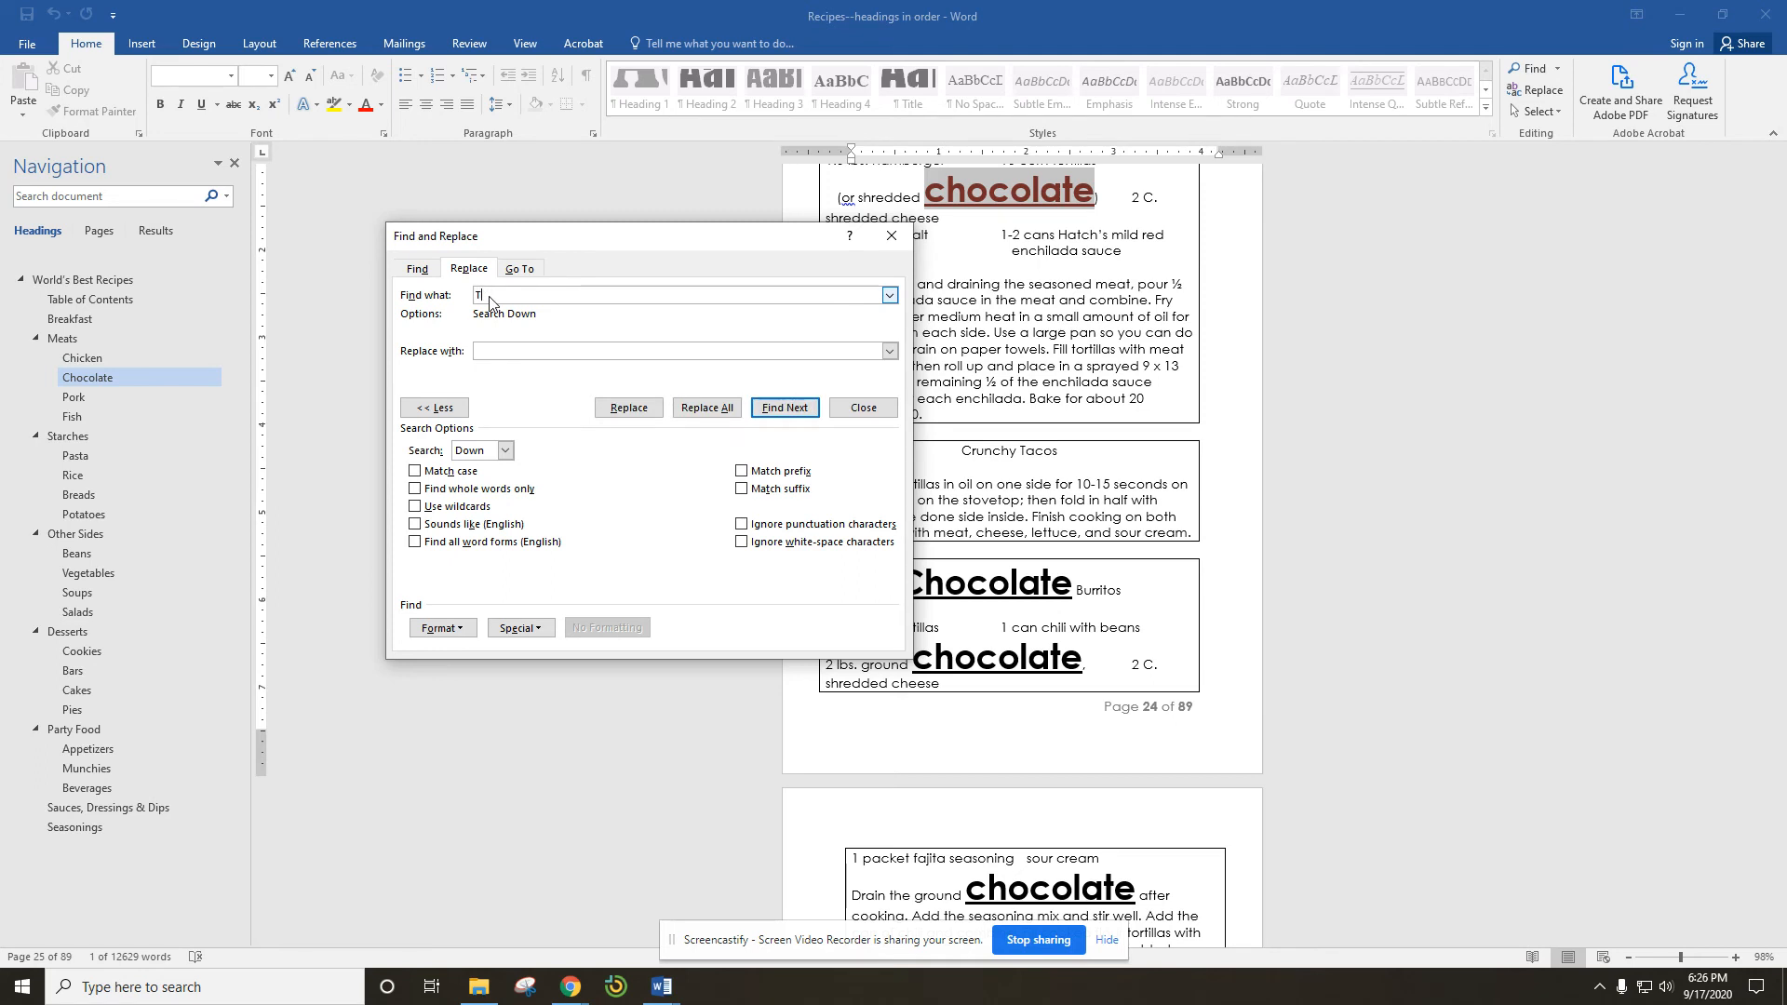
click(514, 349)
text(tablespoon)
click(1075, 351)
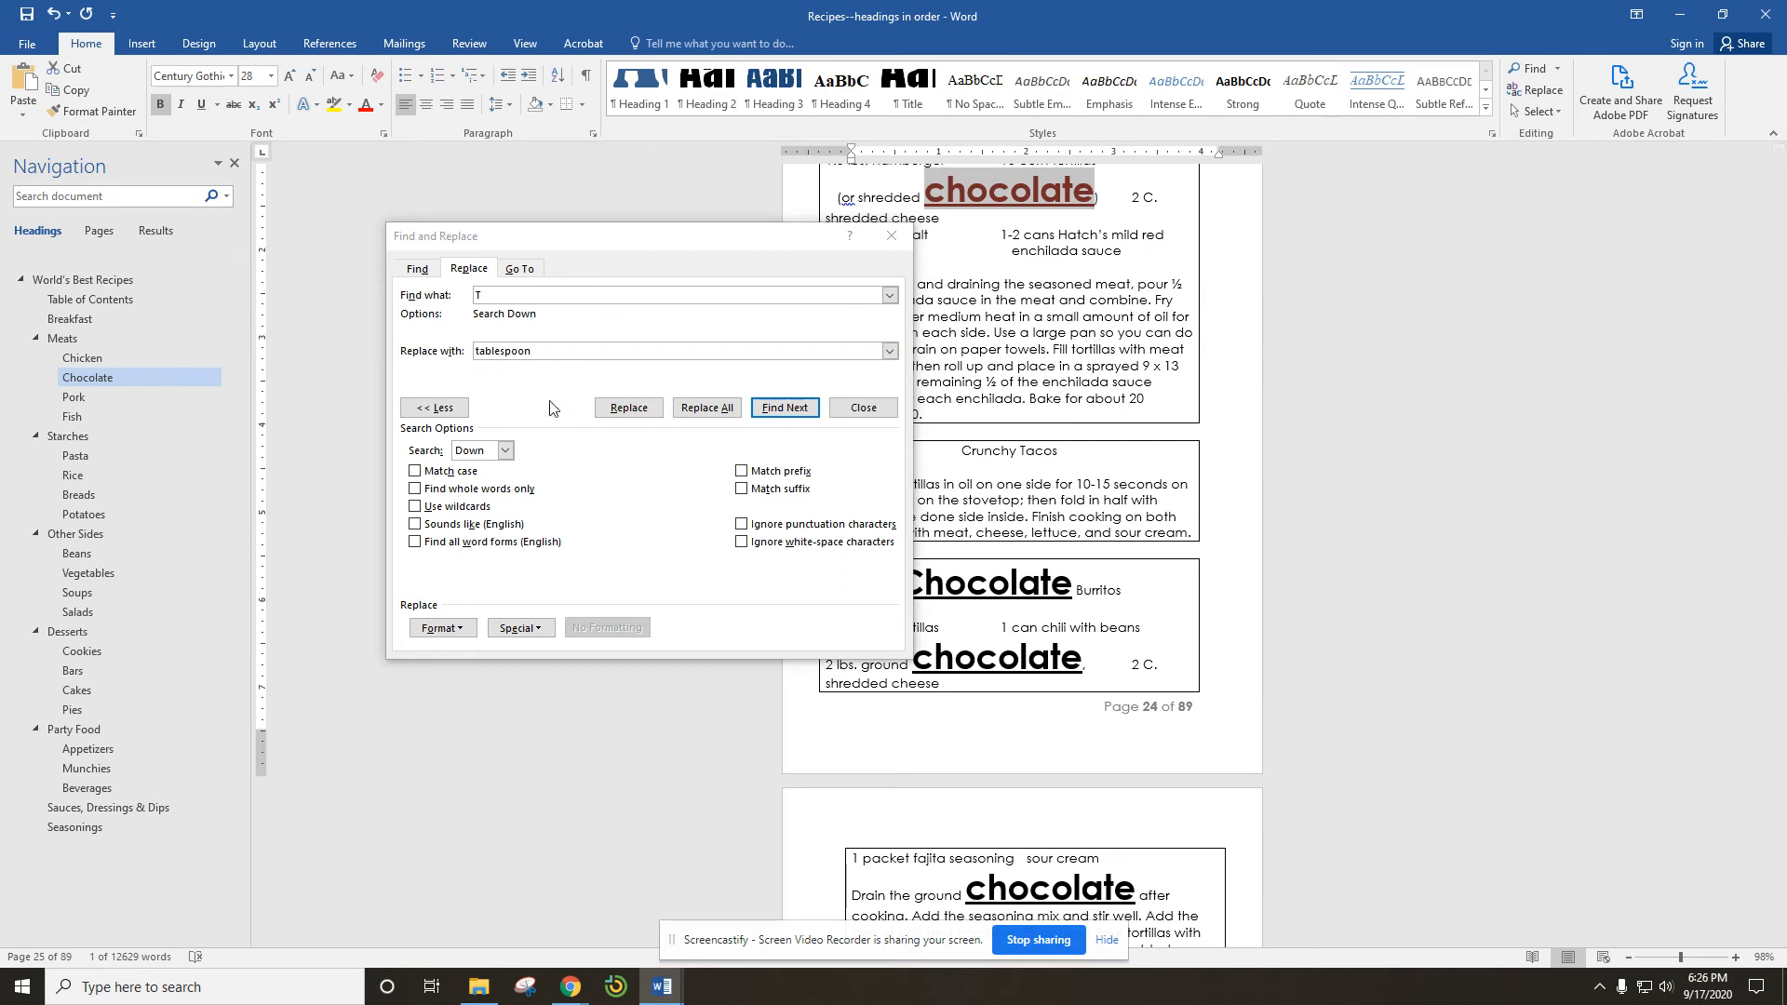
click(538, 358)
click(489, 293)
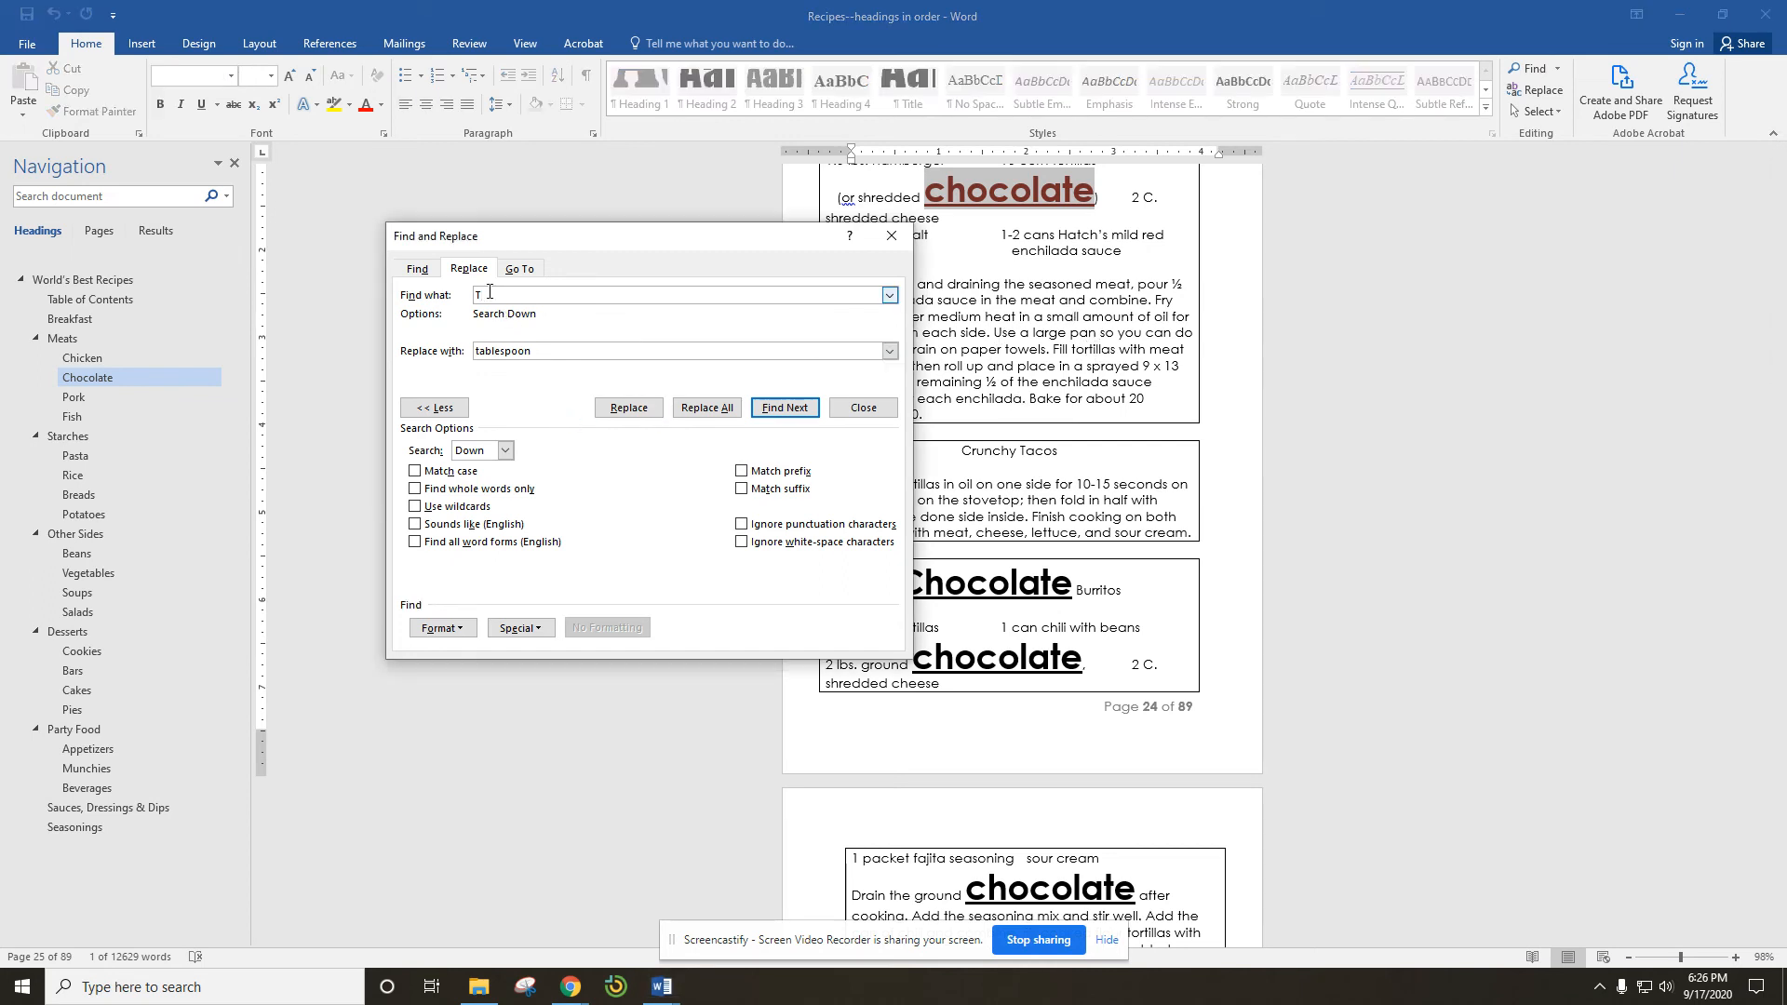
Replace every "T" in the whole document with "tablespoon" without matching whole words, and close the Find and Replace dialog.
click(712, 412)
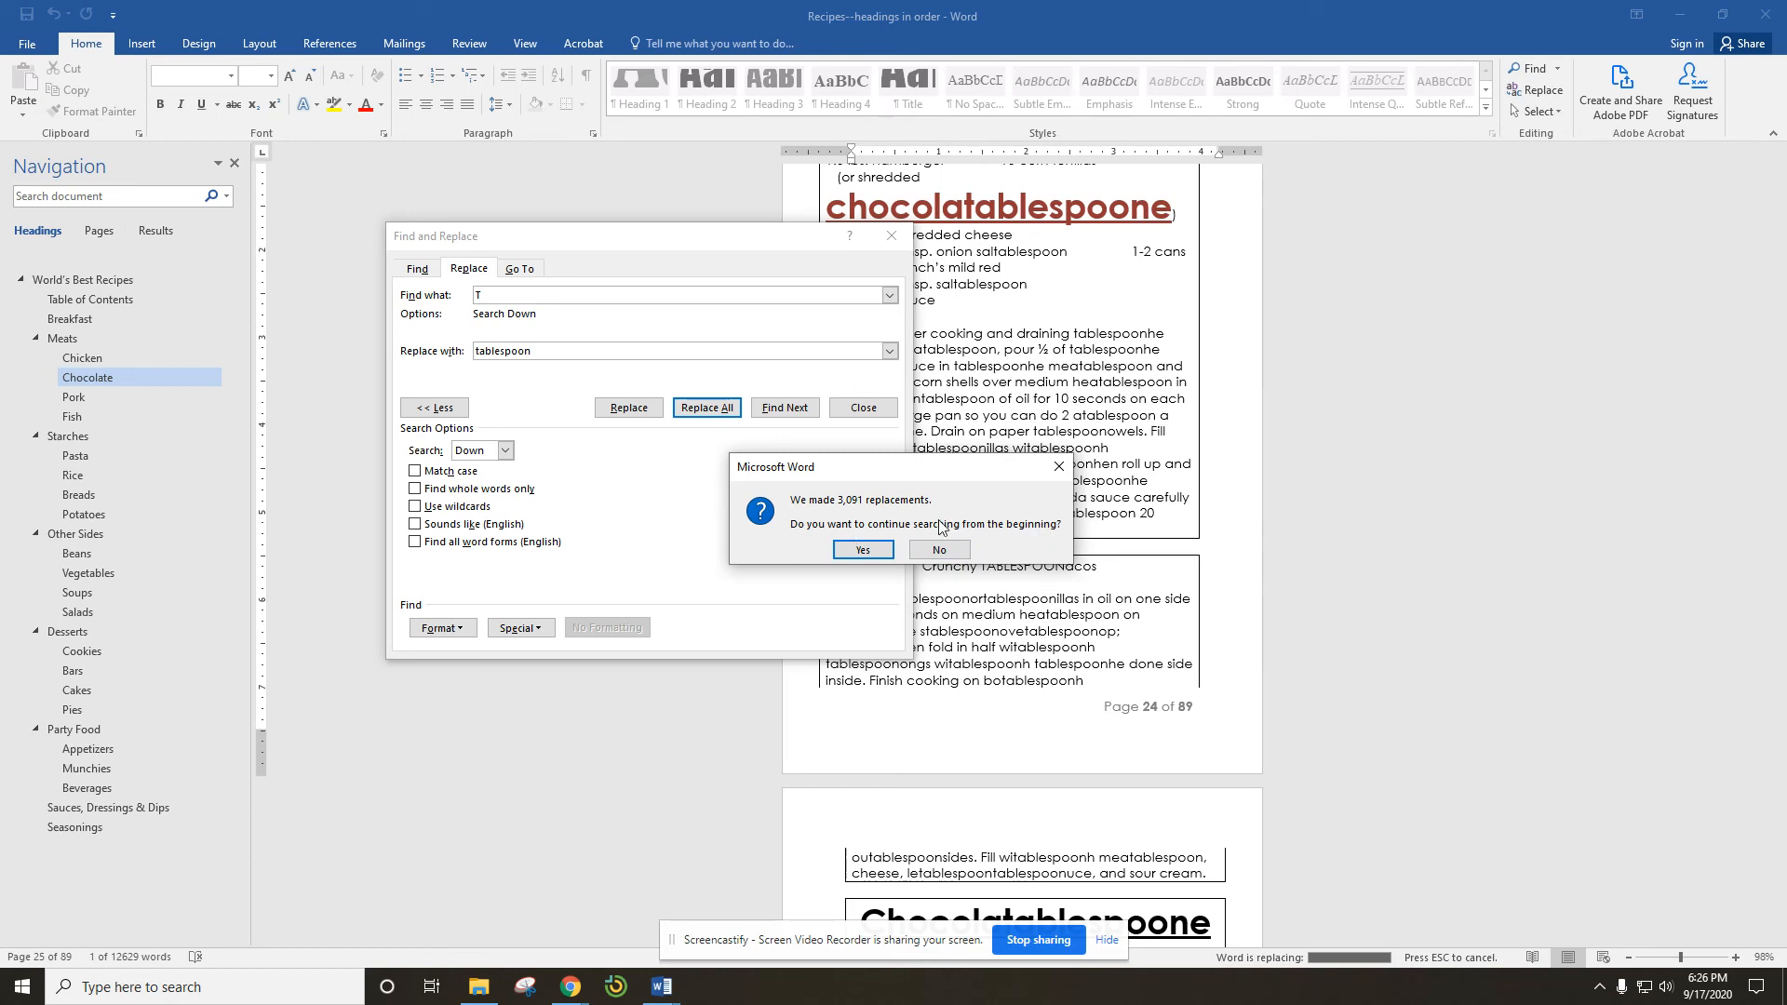
click(892, 556)
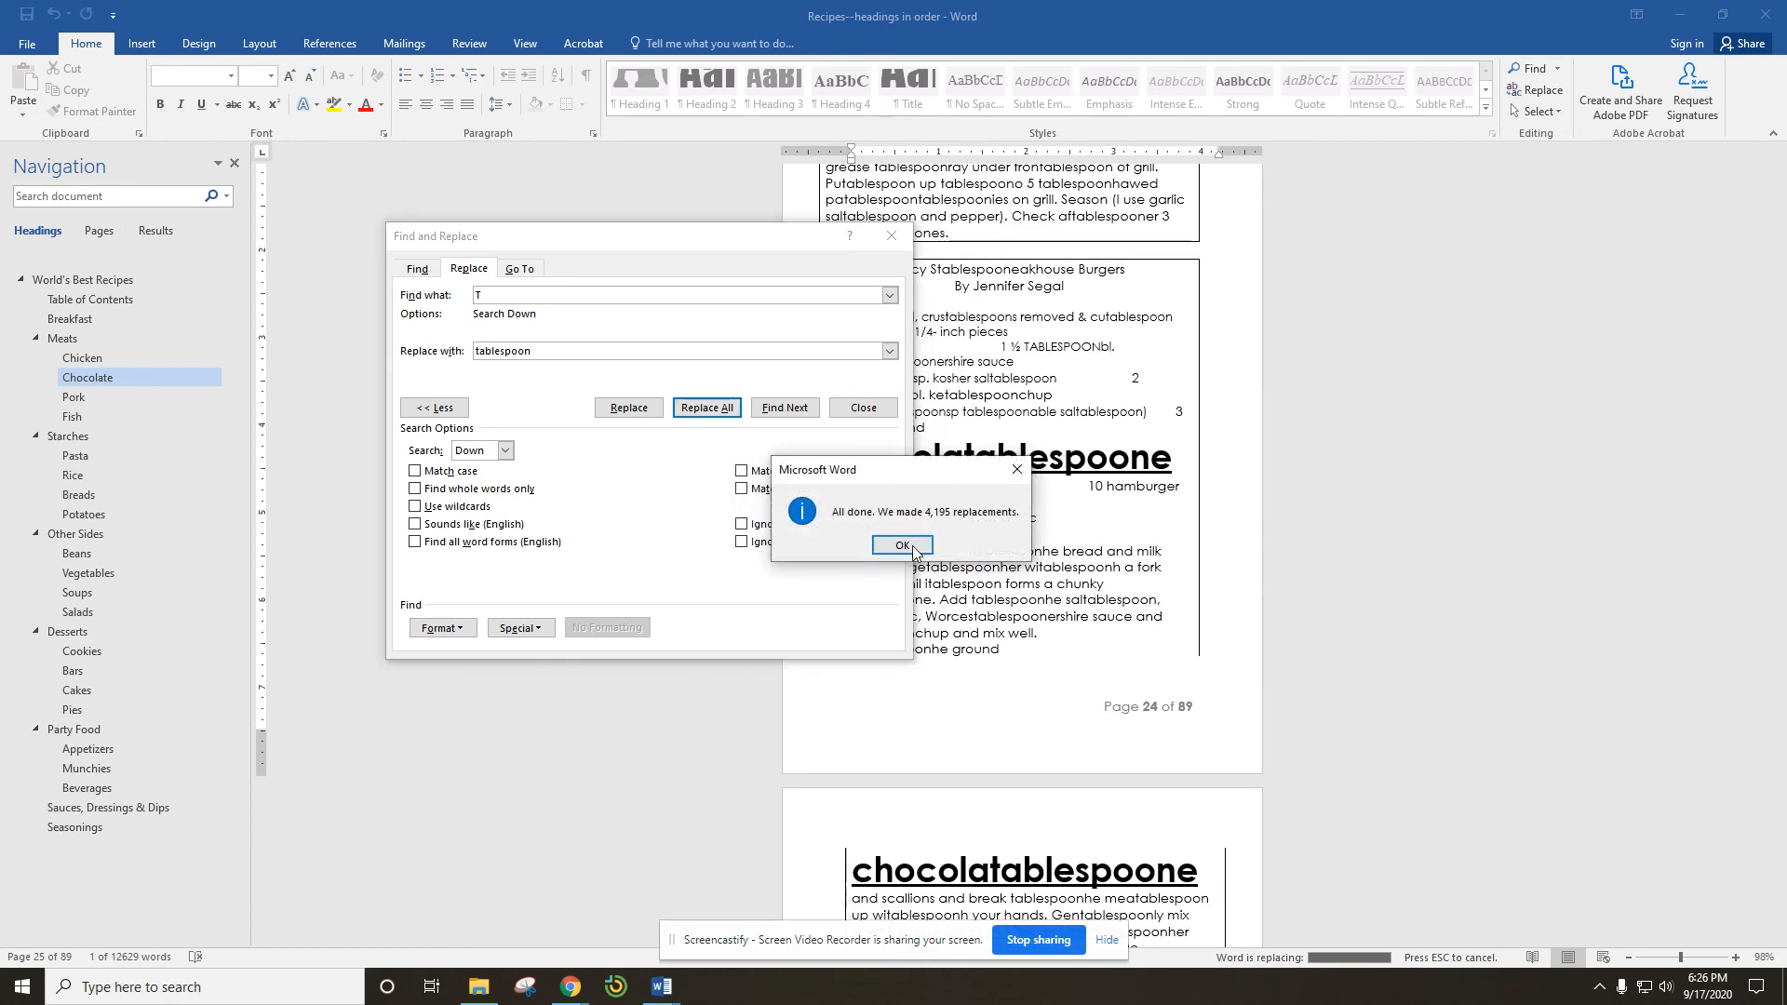
click(912, 548)
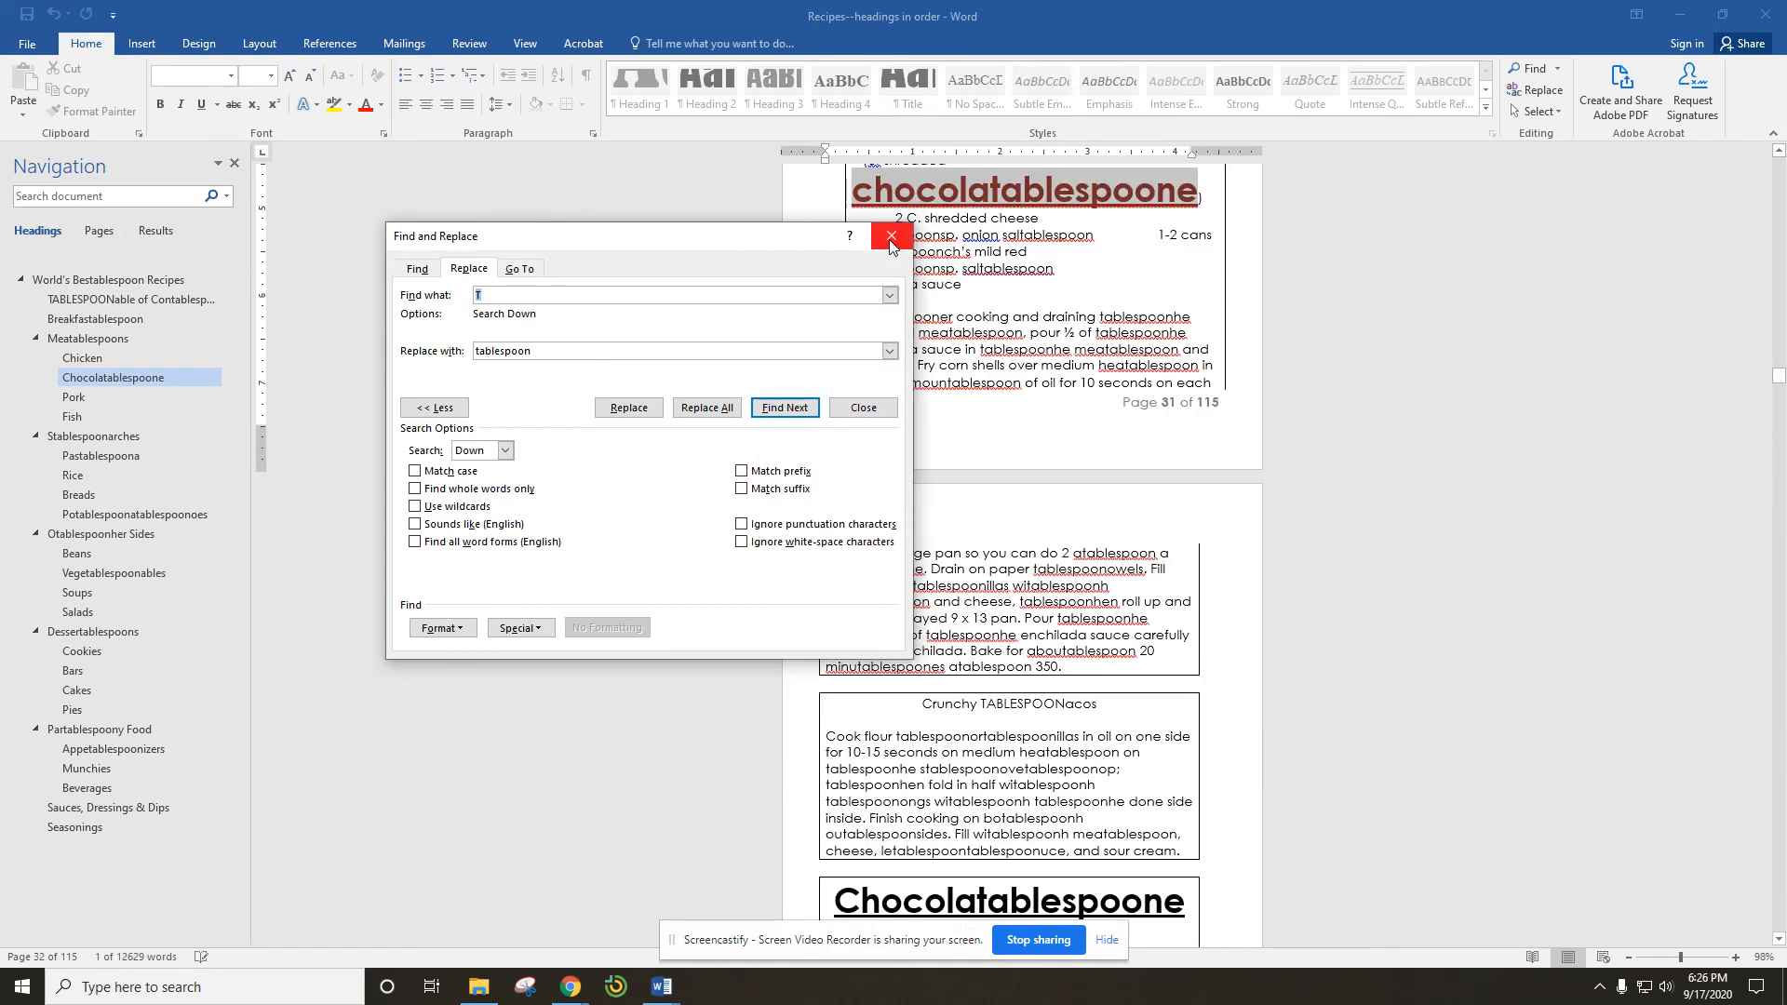
click(890, 235)
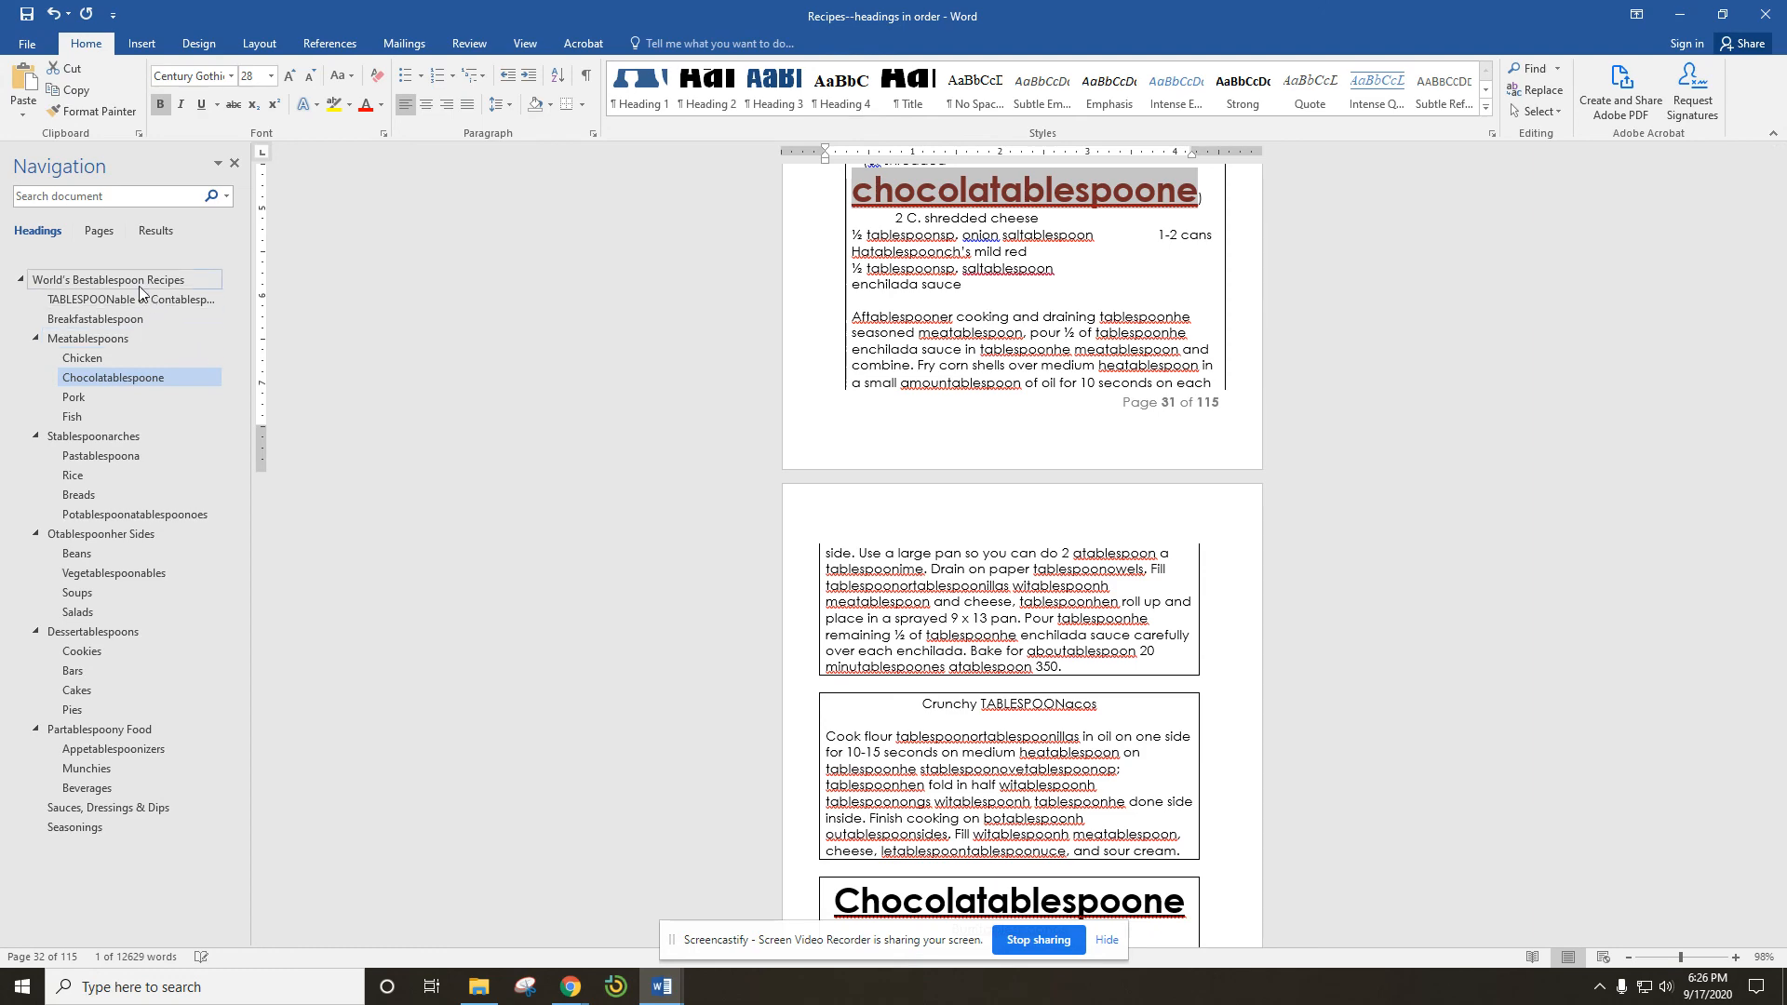
Check the title page and table of contents, and undo the replacement of "T" with "tablespoon".
click(110, 279)
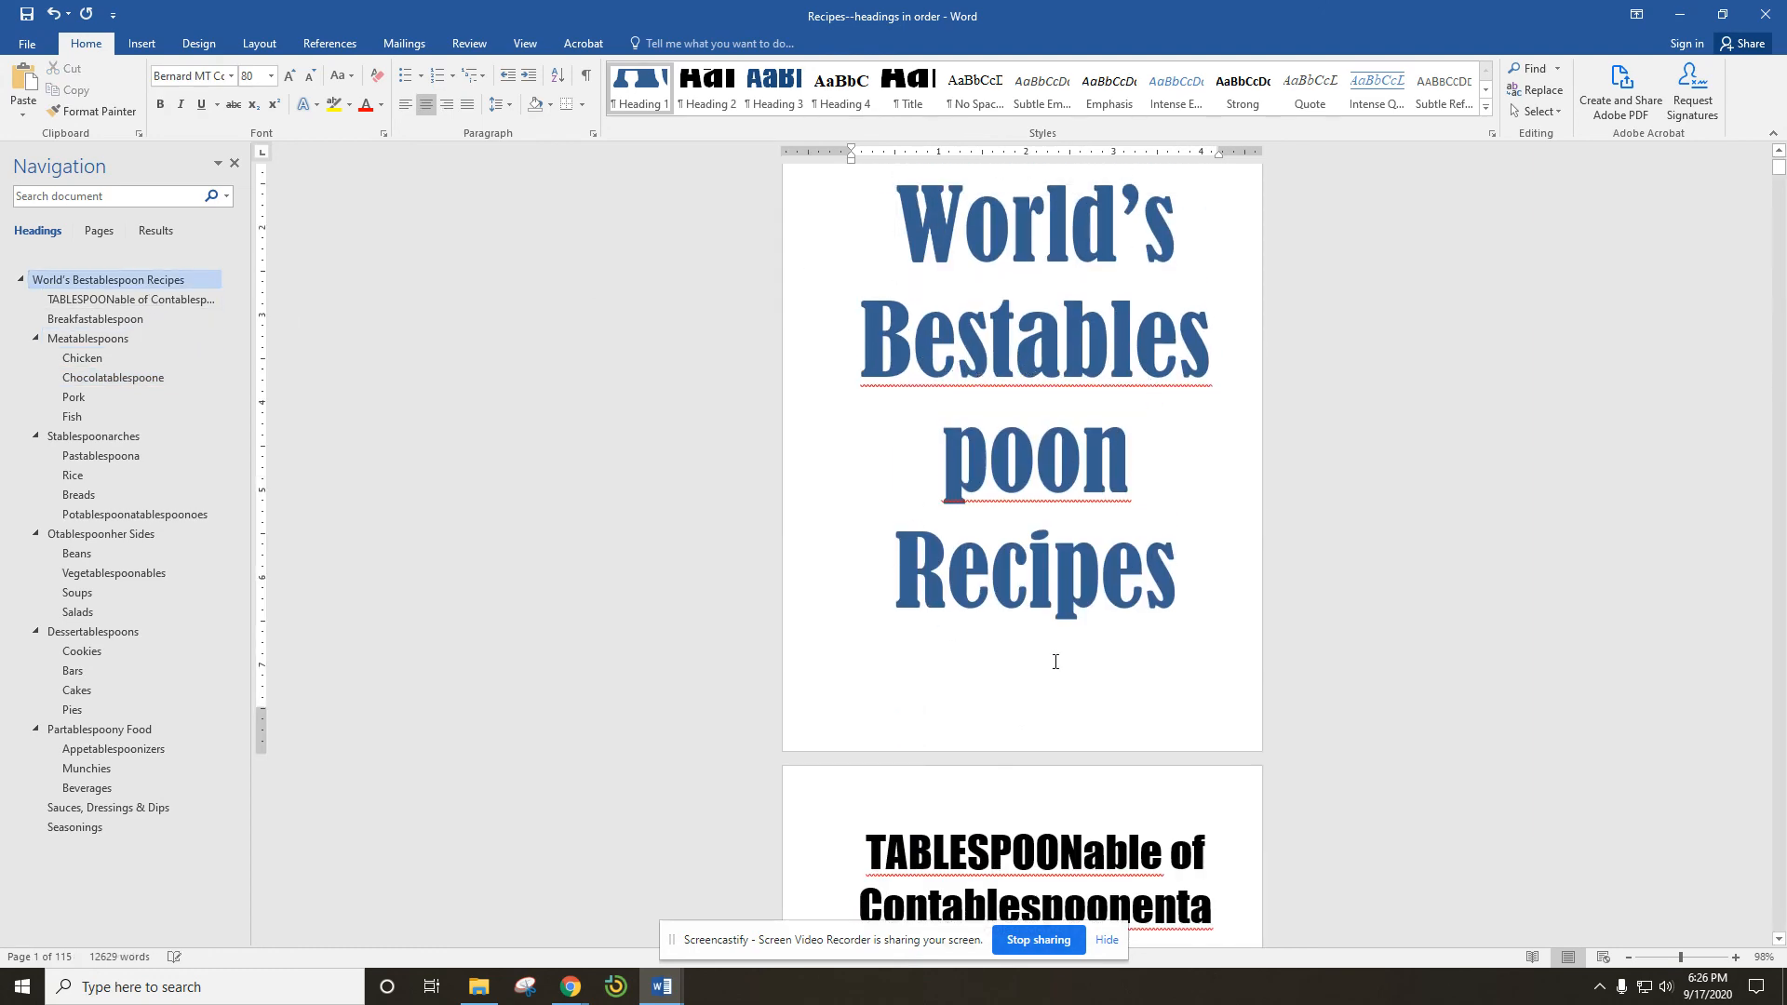
scroll(1057, 658, down, 5)
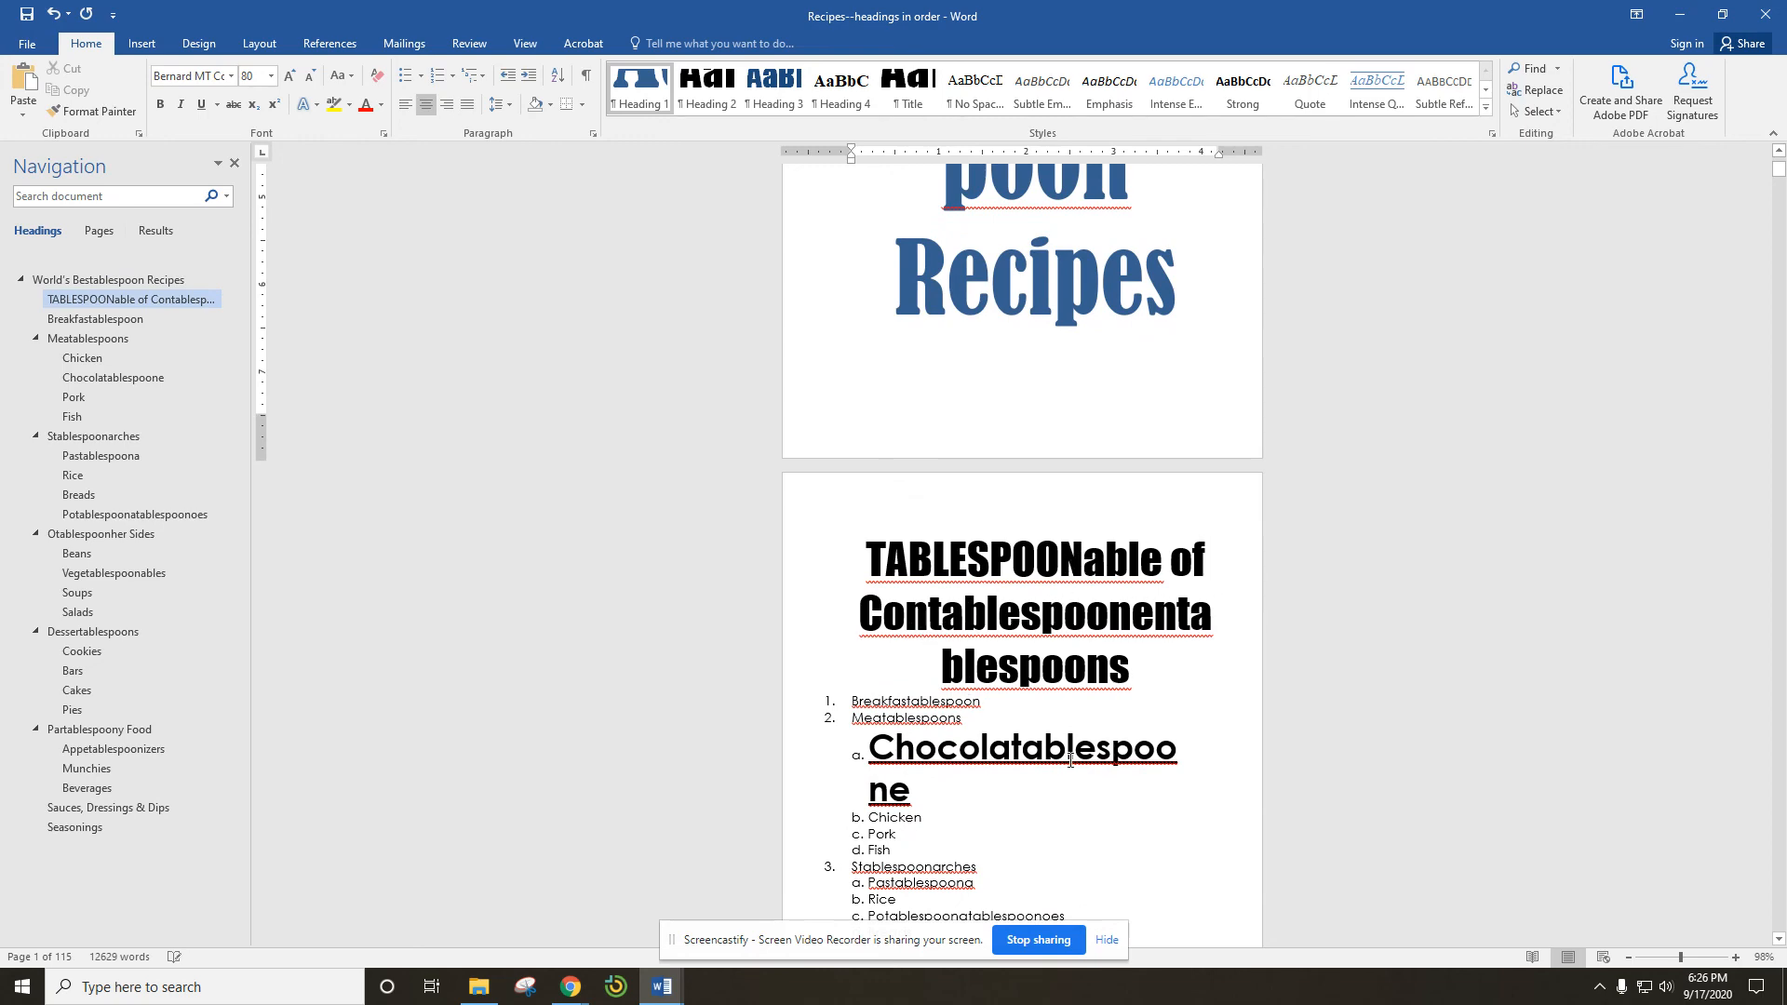
scroll(1070, 760, down, 5)
scroll(1077, 766, up, 10)
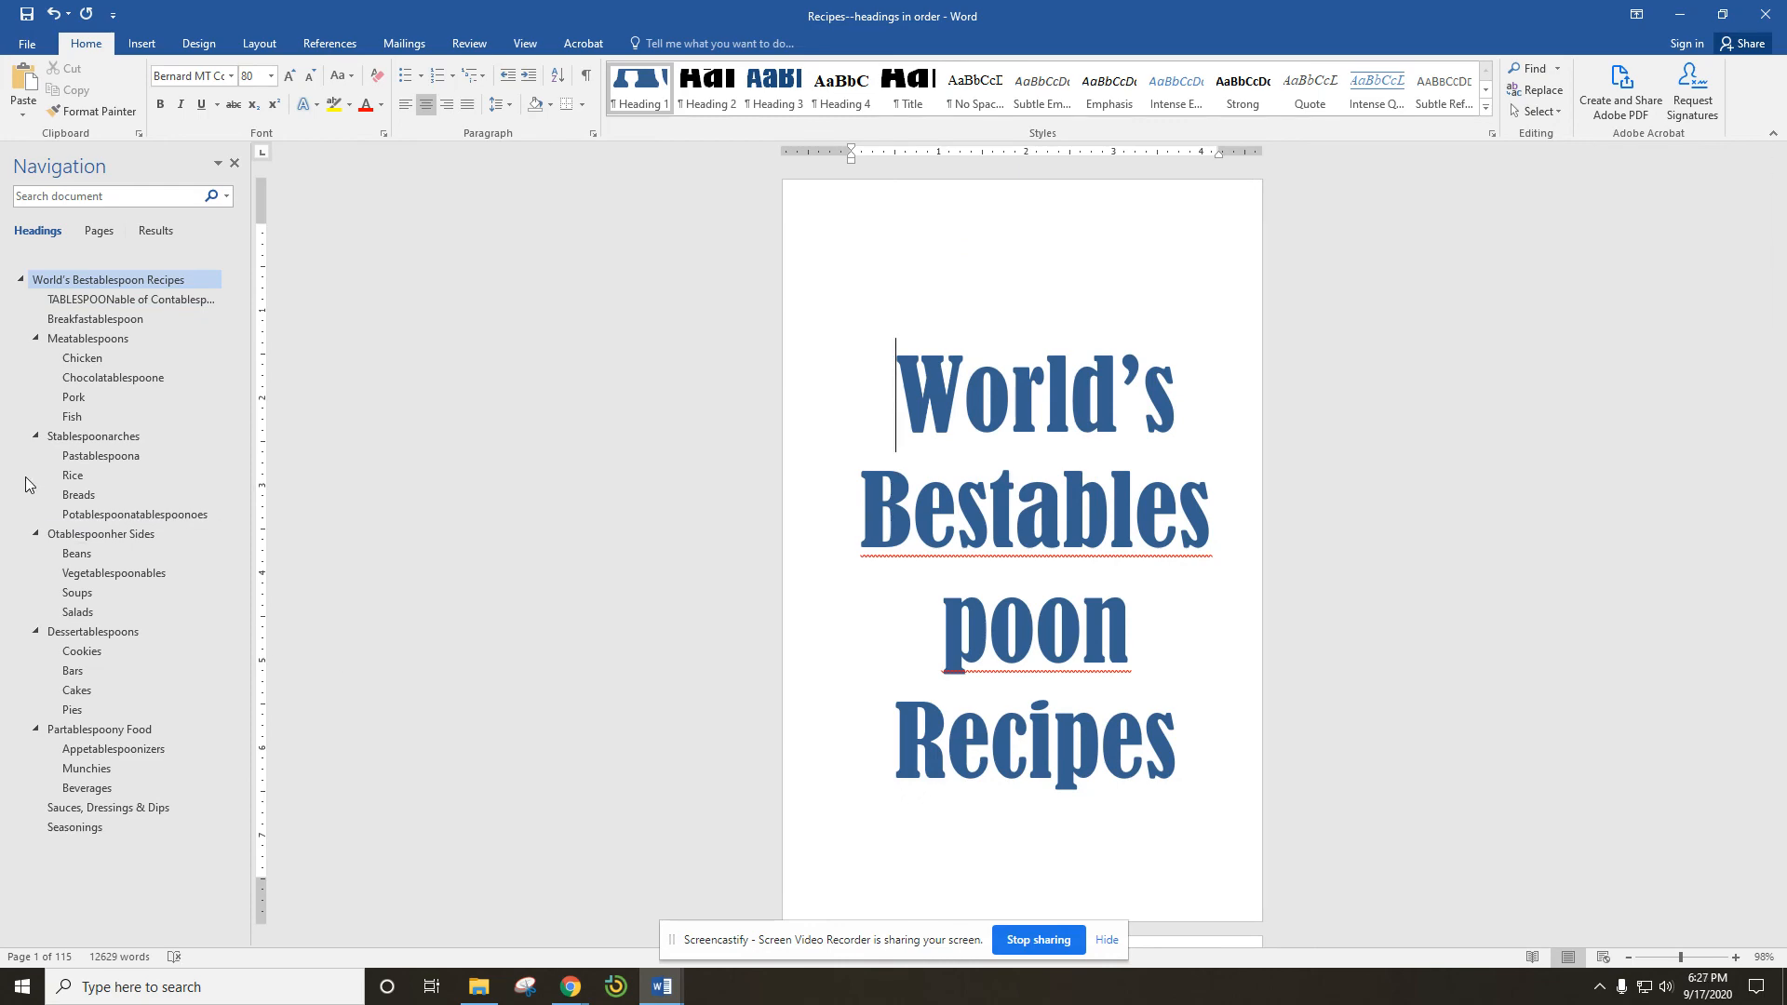
key(ctrl+z)
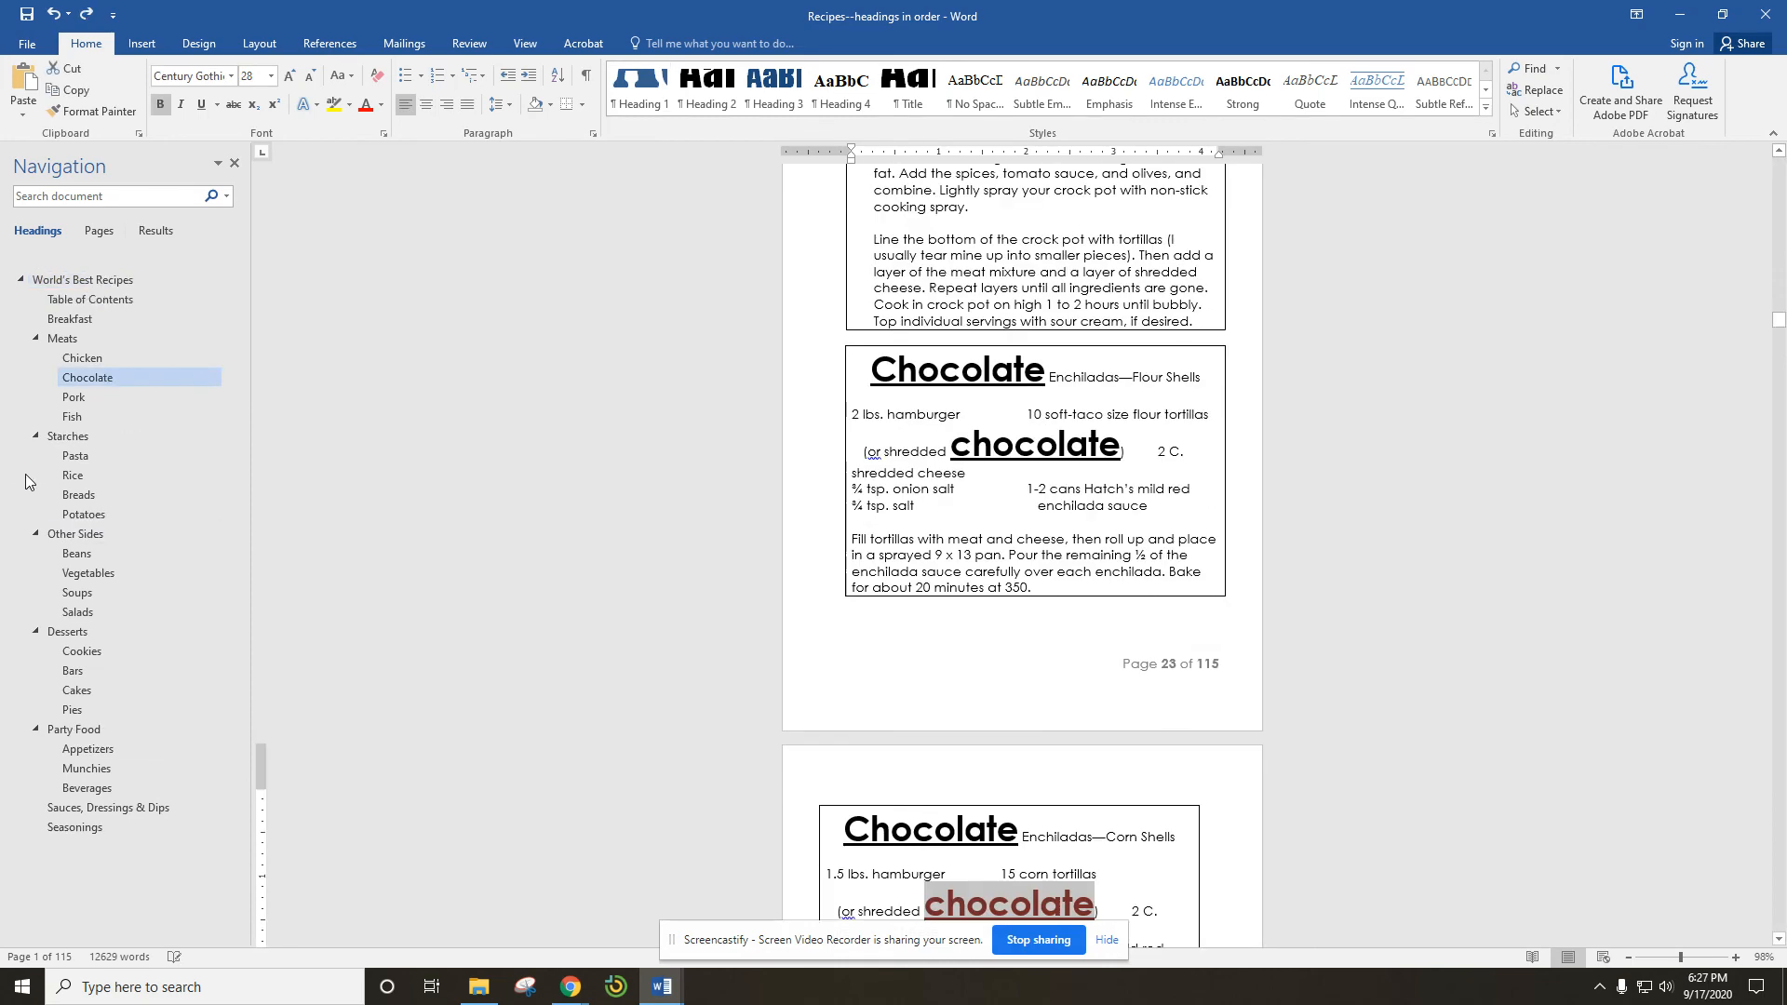
Return to the start of the document and replace every "T" with "tablespoon", finding whole words only.
click(69, 255)
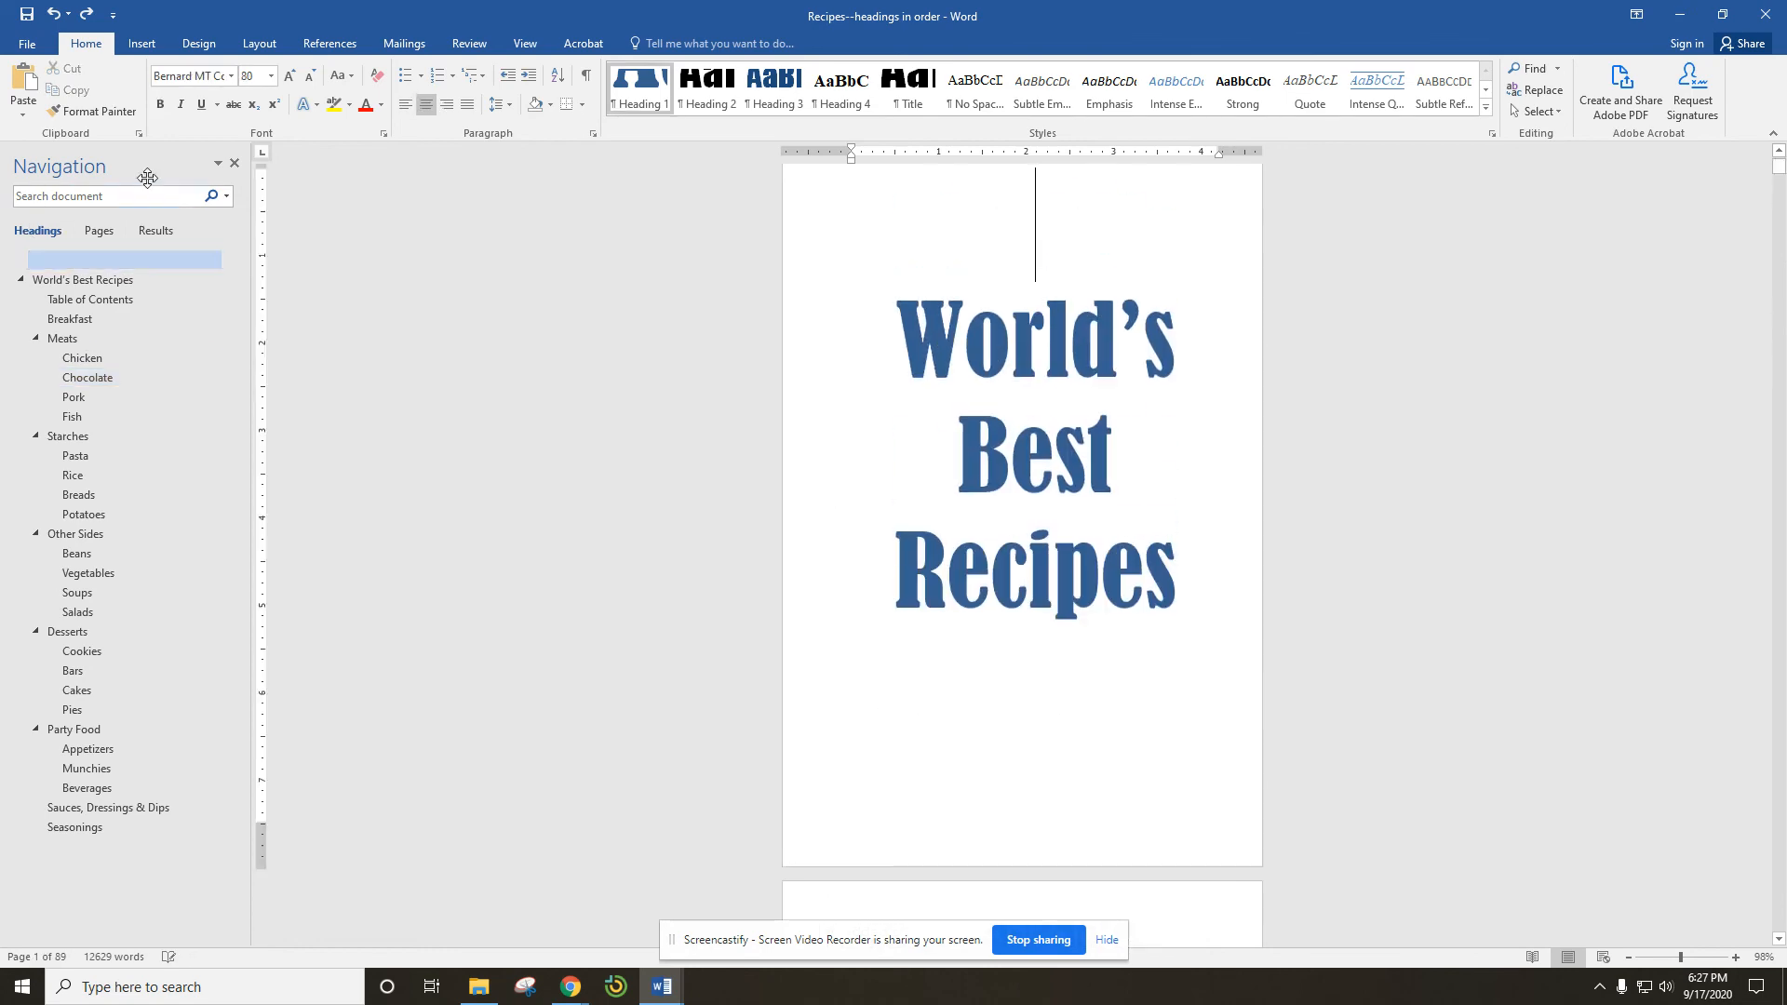
click(225, 196)
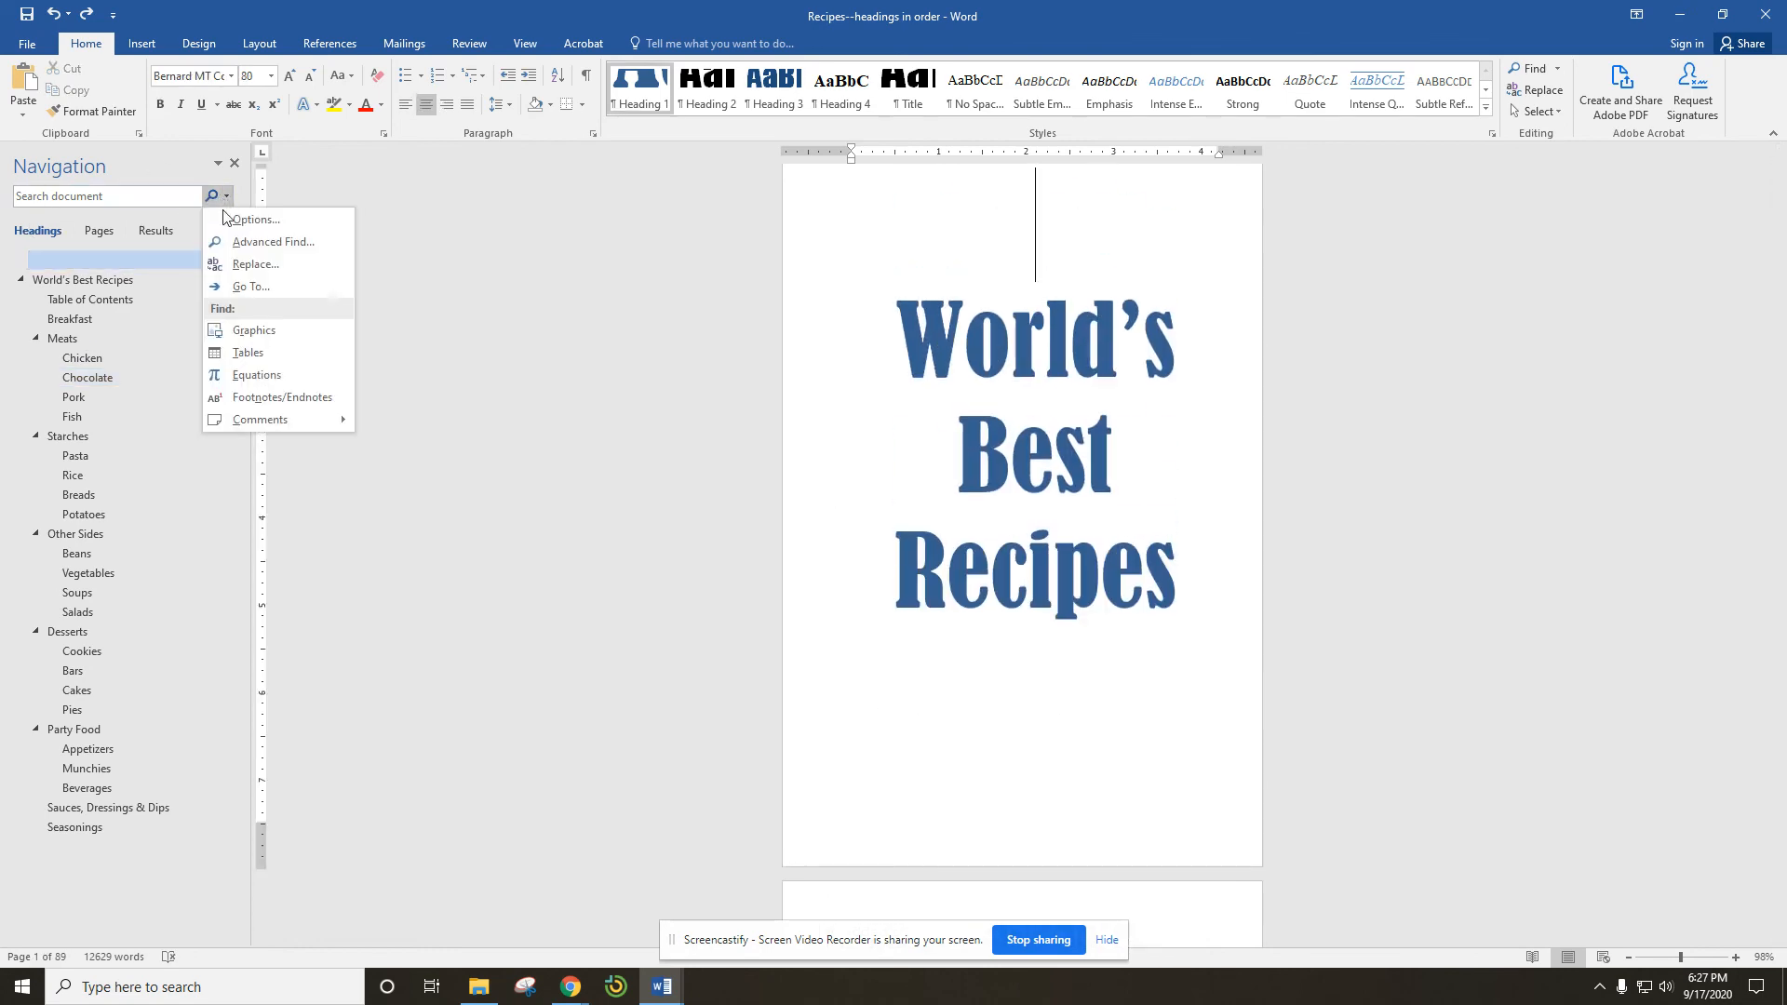
click(260, 265)
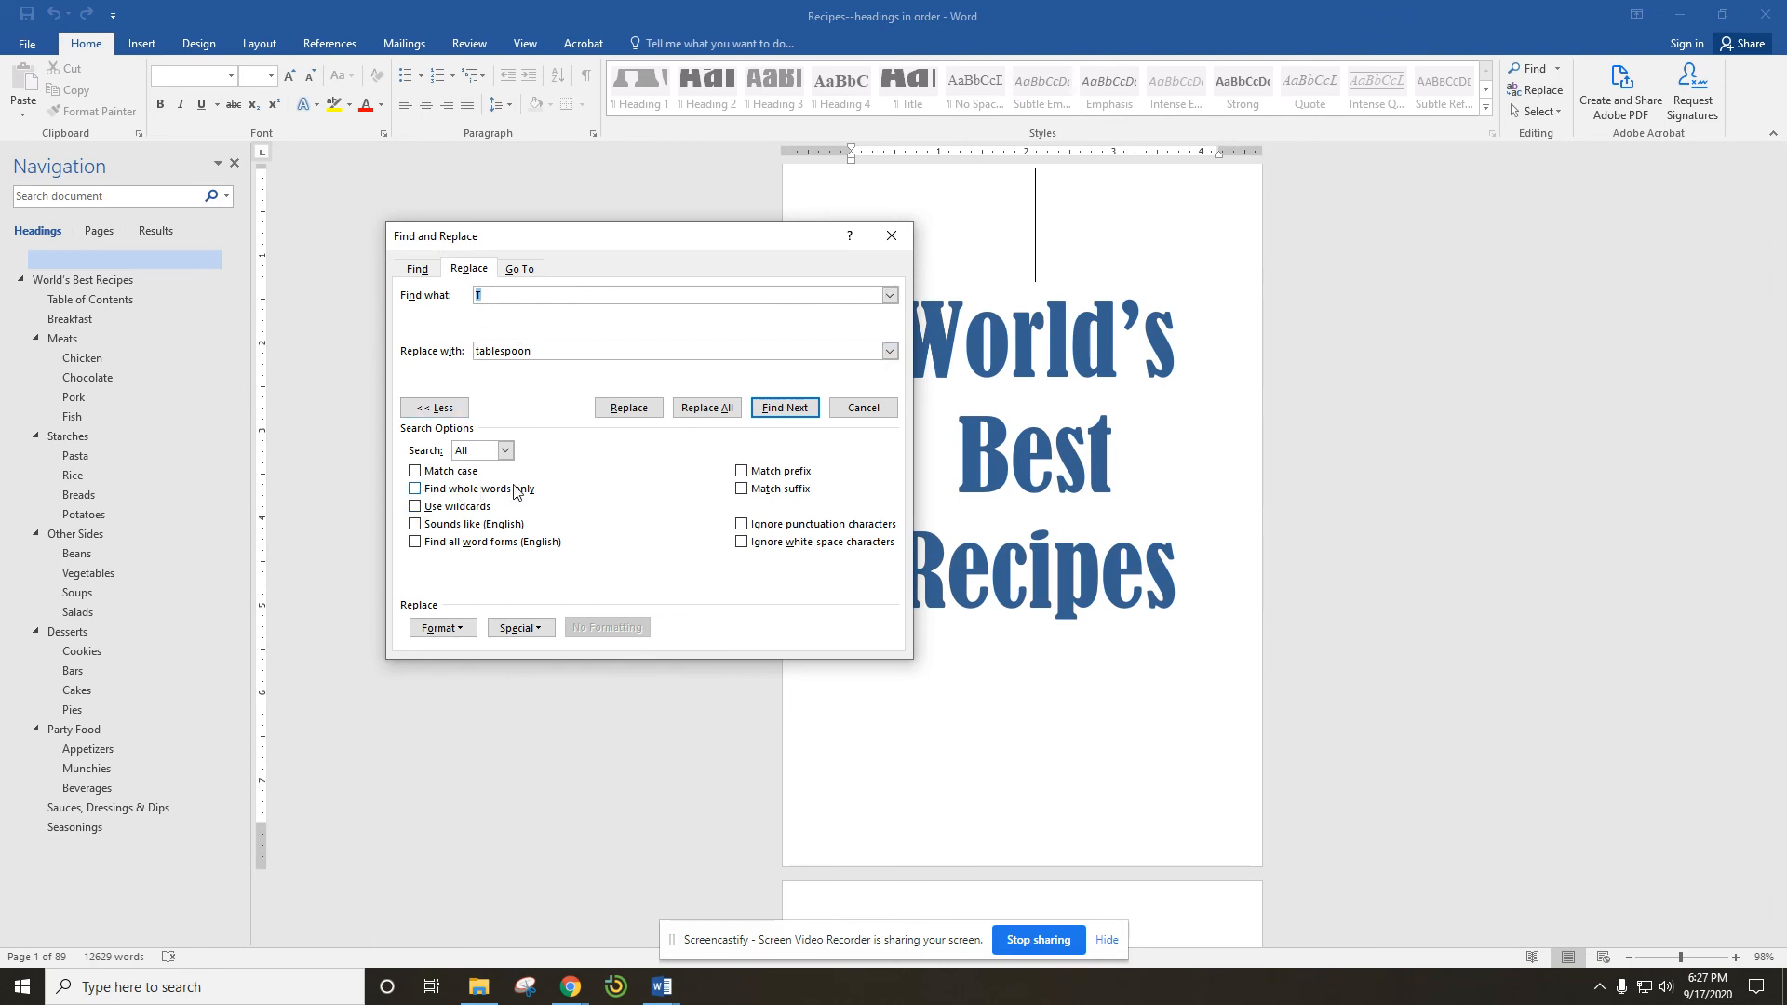
click(437, 410)
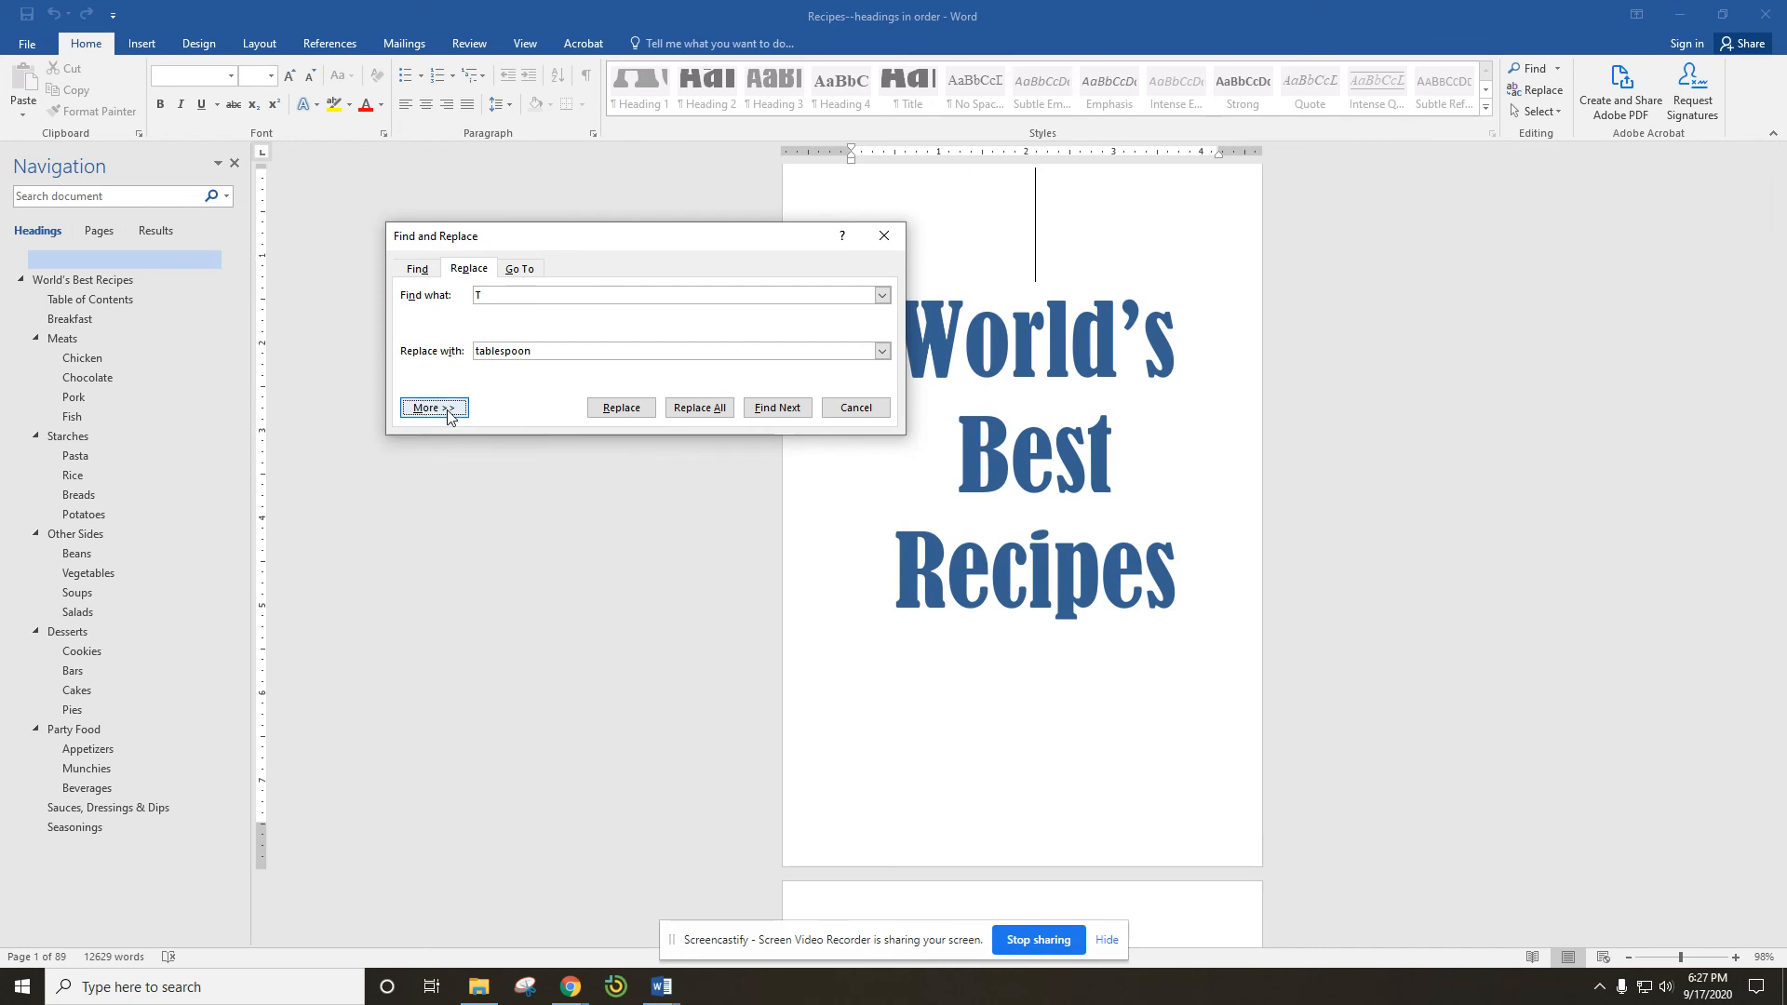
click(447, 414)
click(418, 490)
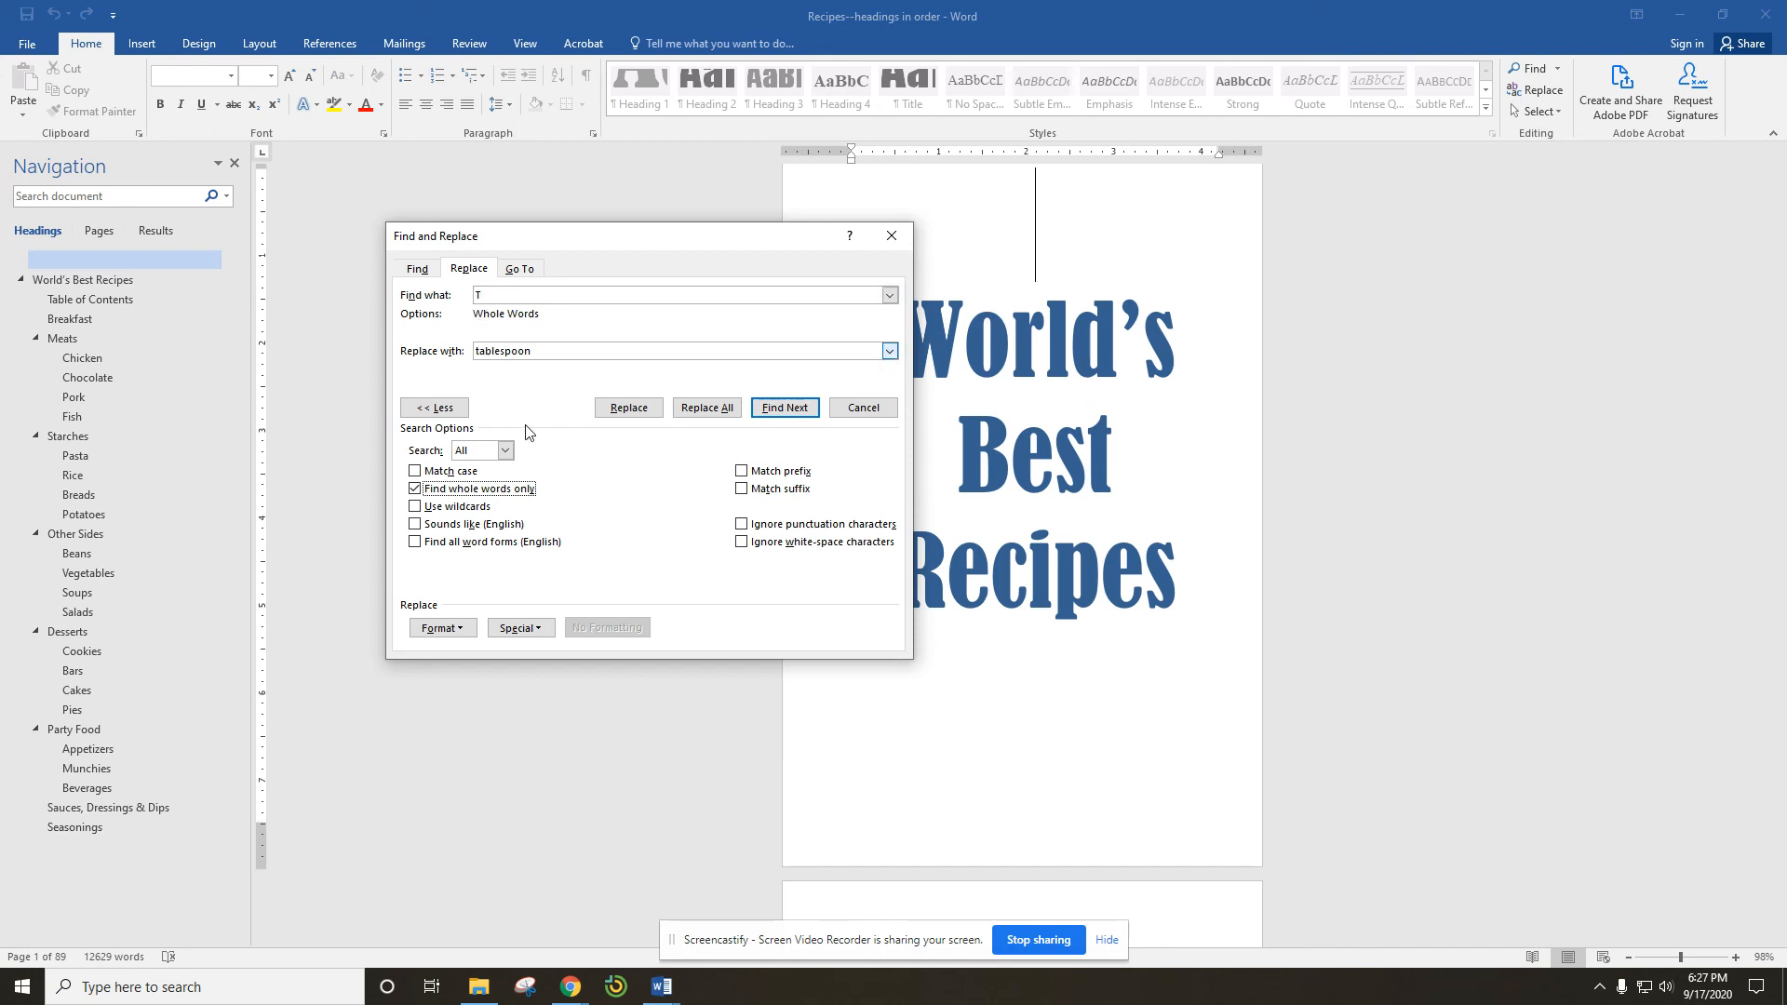
click(719, 411)
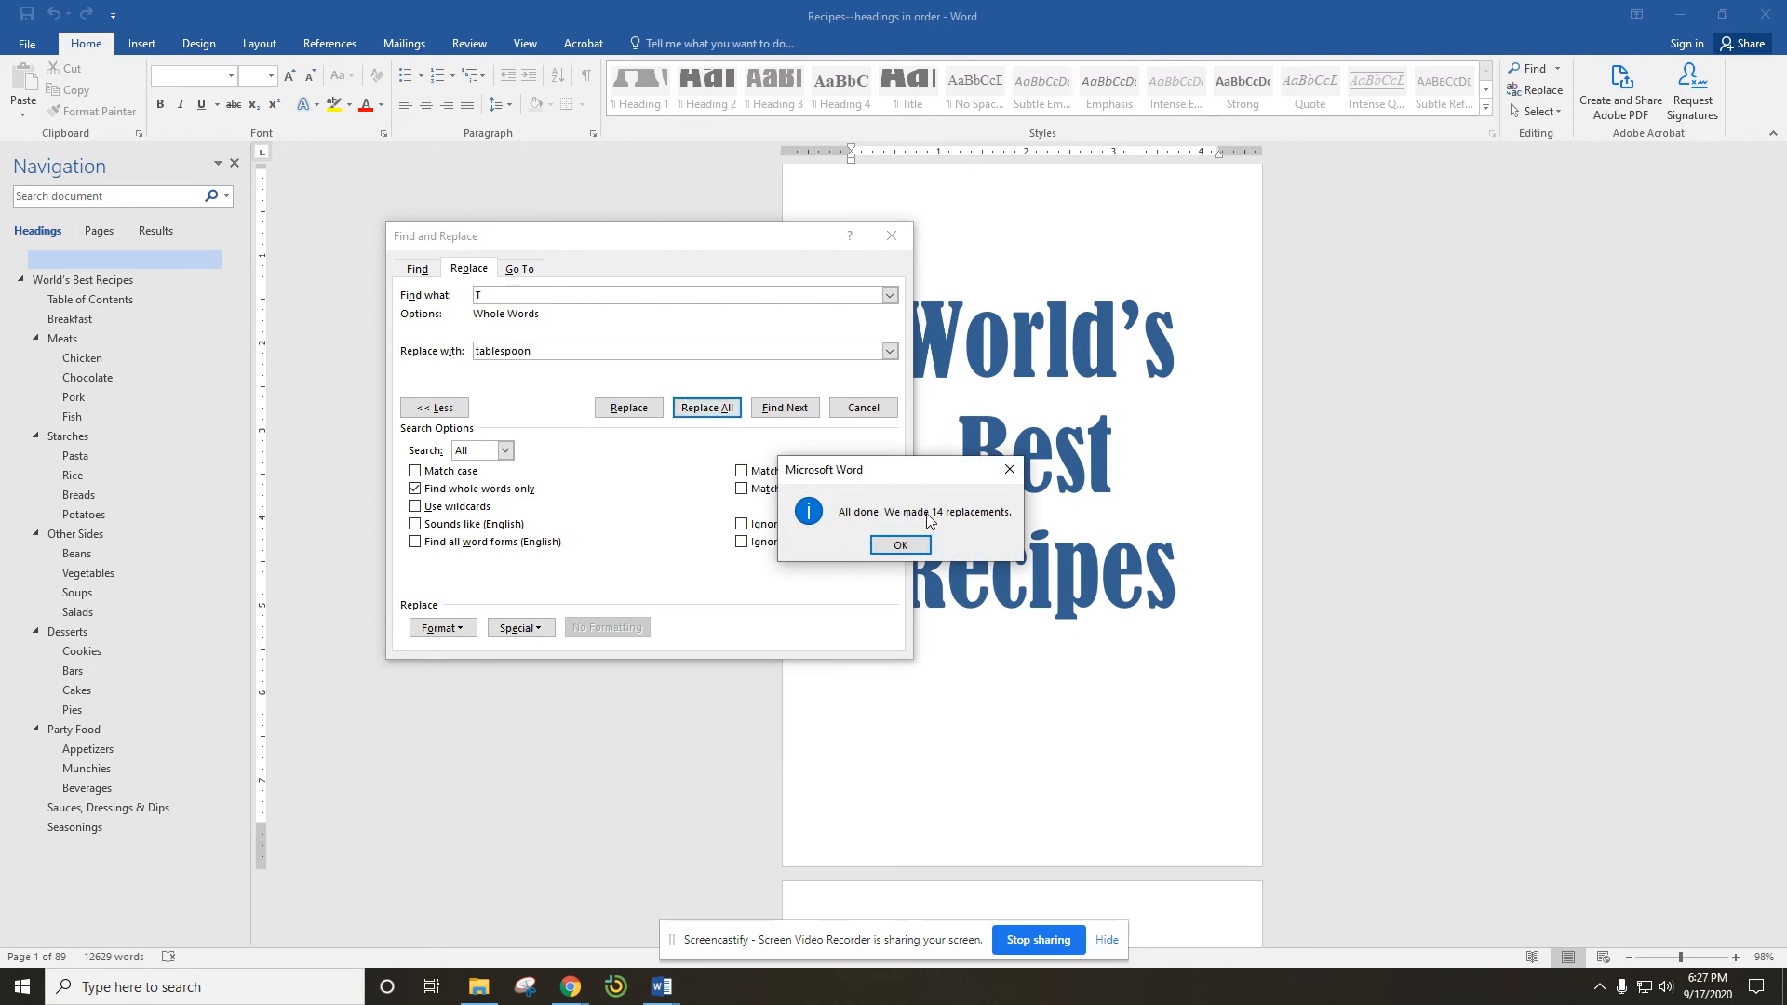
click(906, 548)
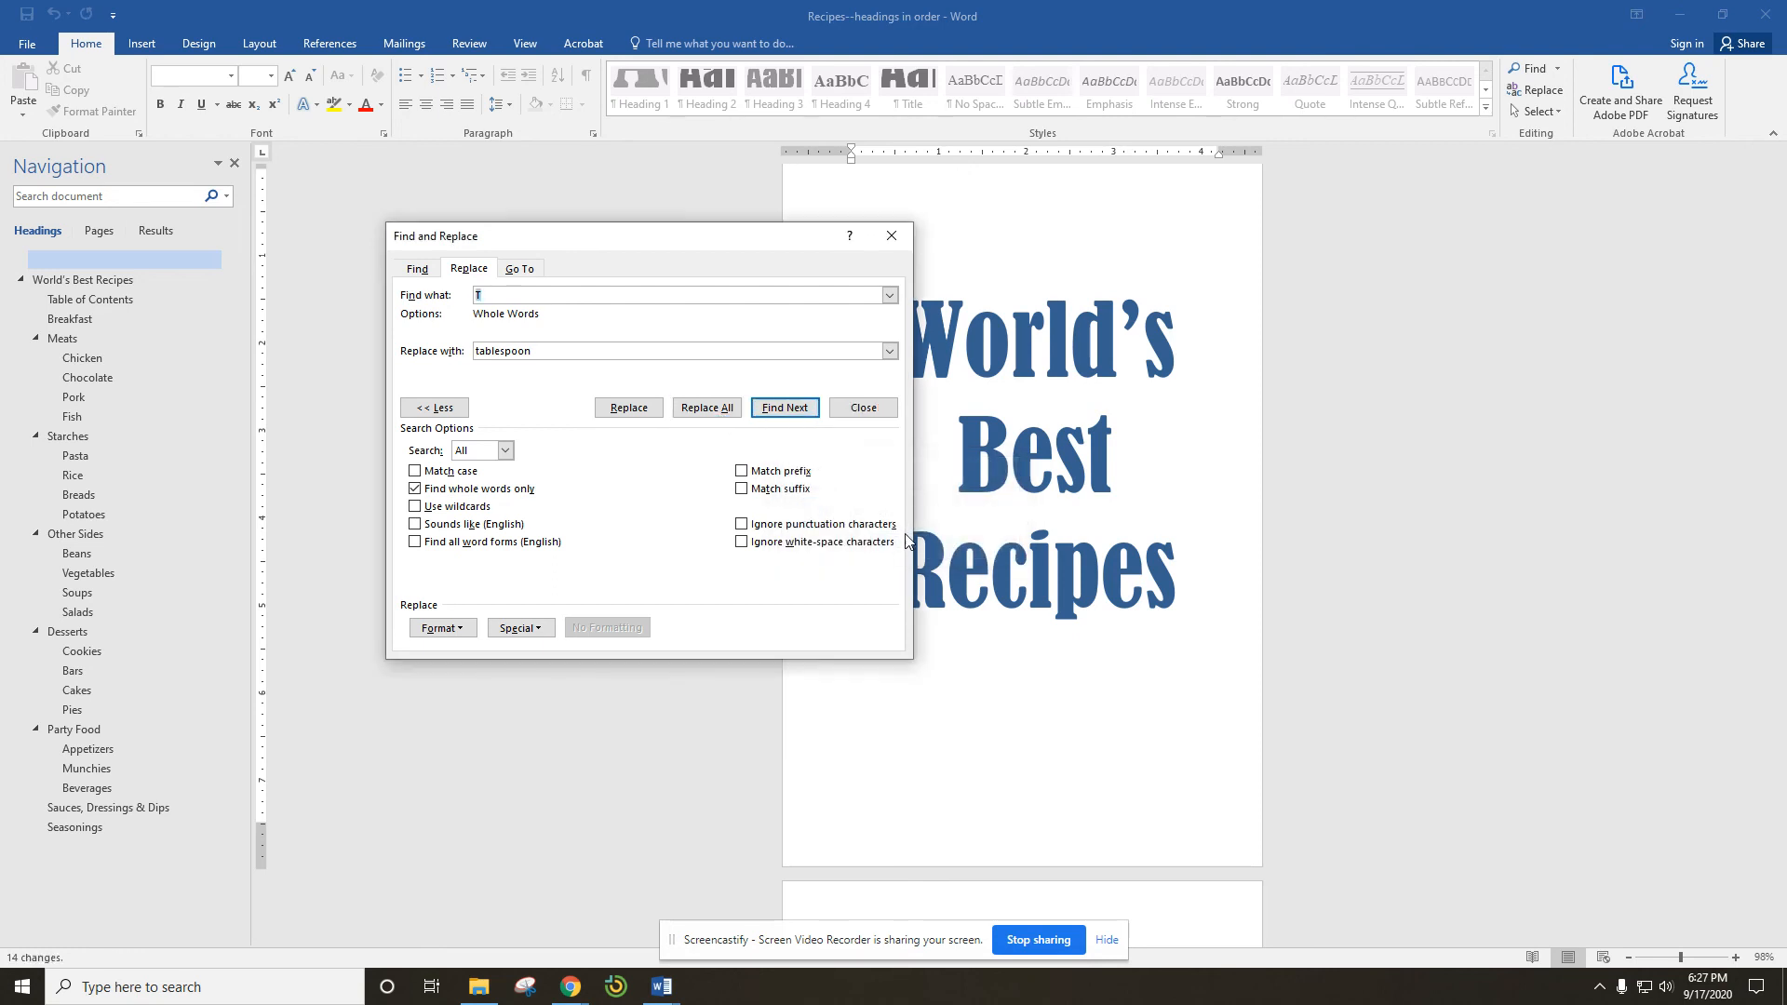